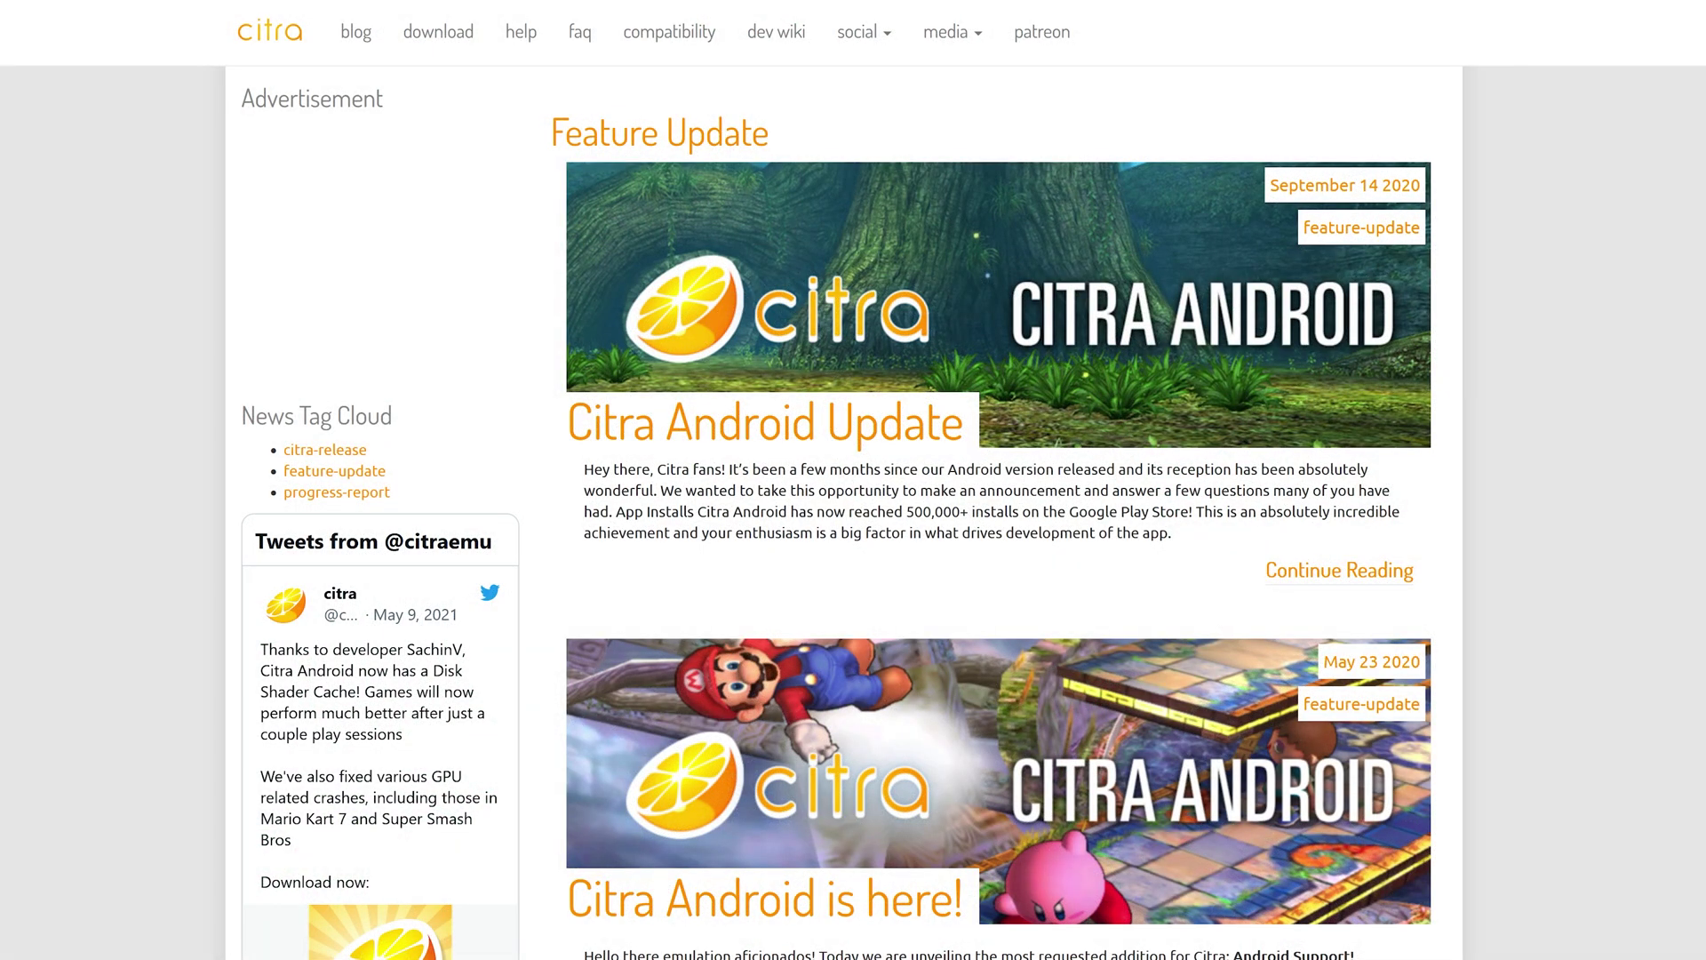
- Read through the feature-update posts on the Citra website, from the Android update down to the hardware renderer post
scroll(835, 515, "down", 3)
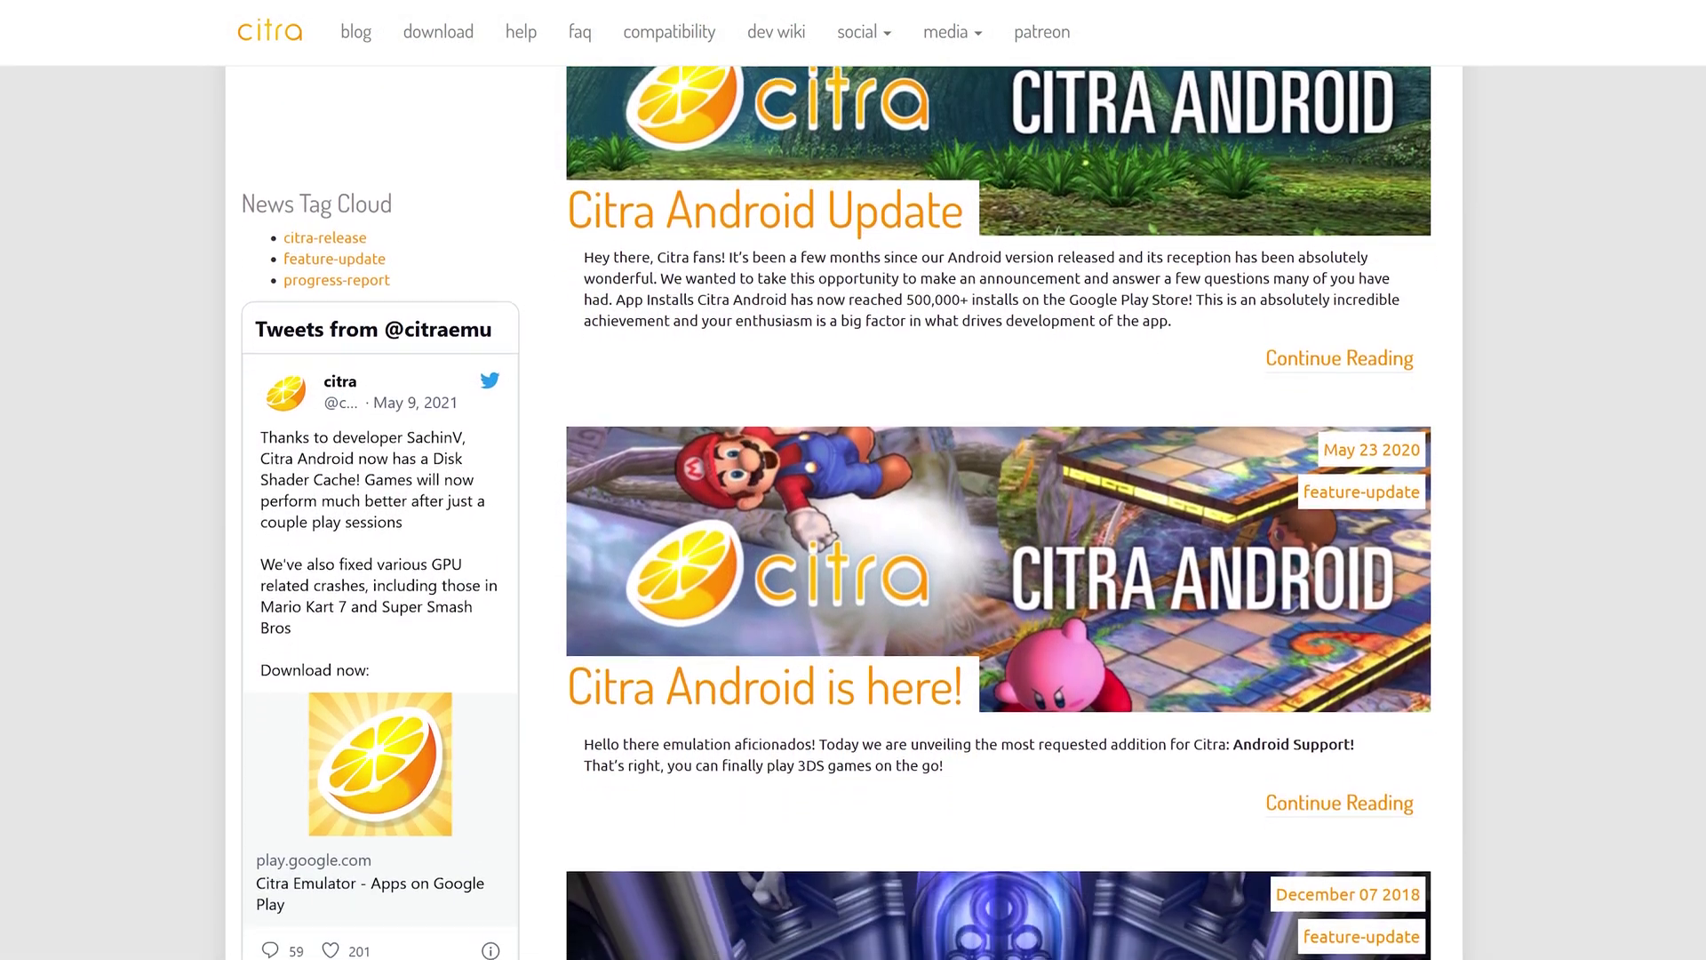
scroll(835, 515, "down", 3)
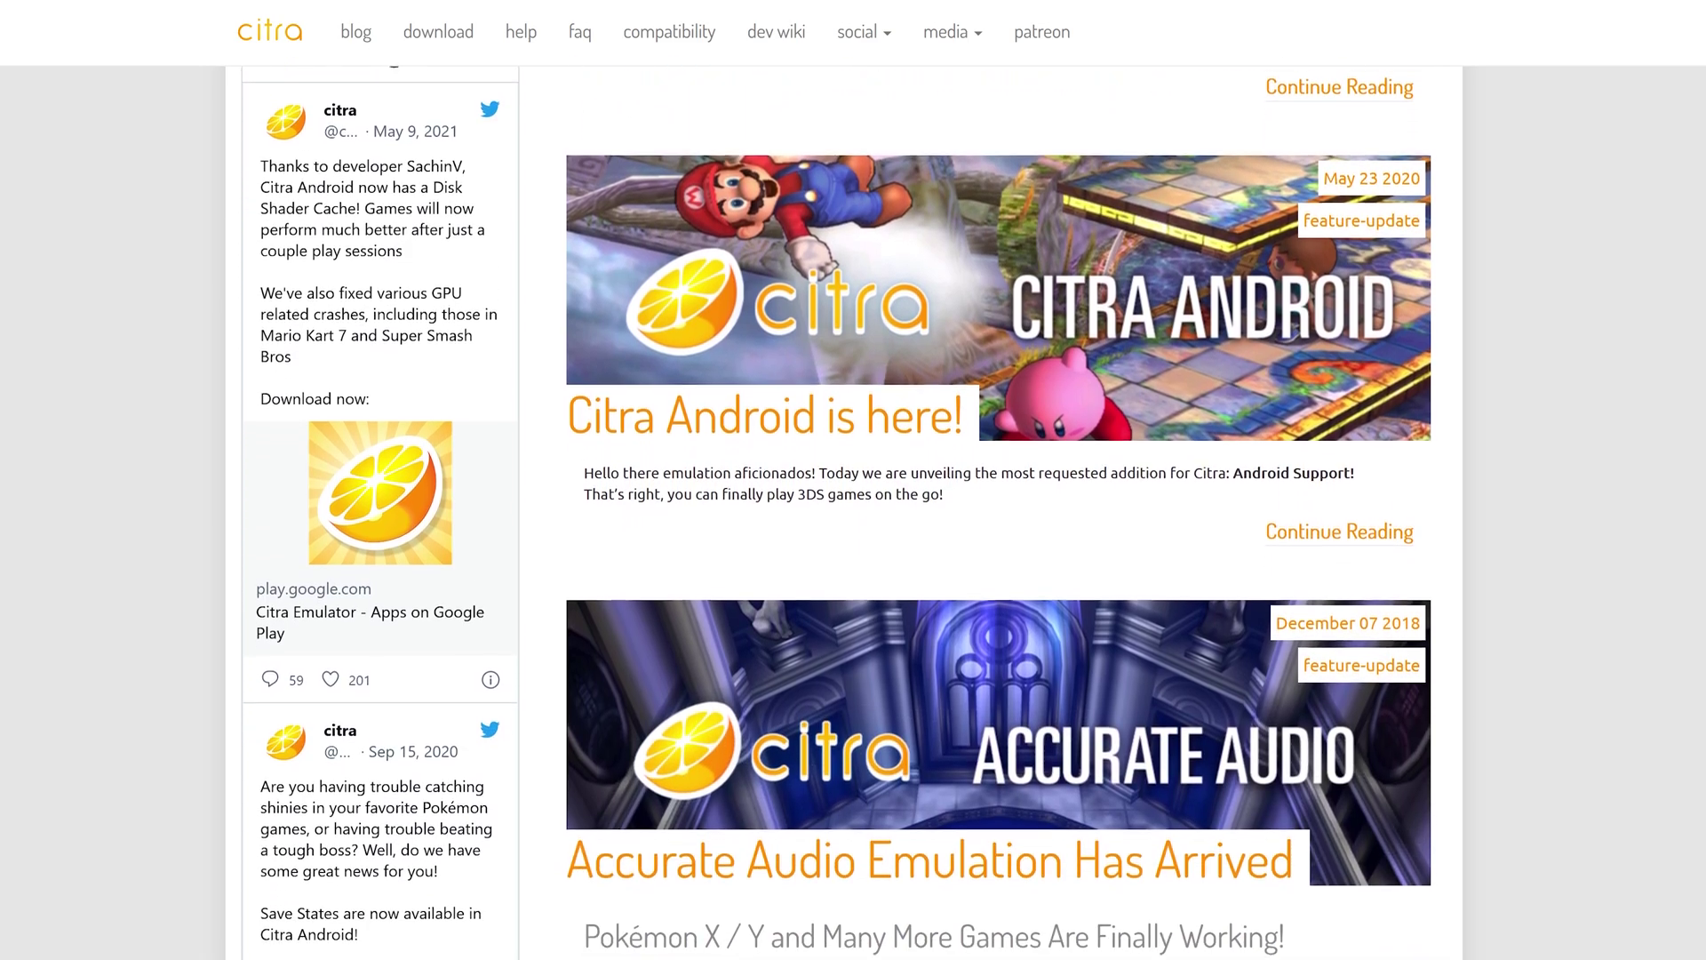
scroll(835, 515, "down", 3)
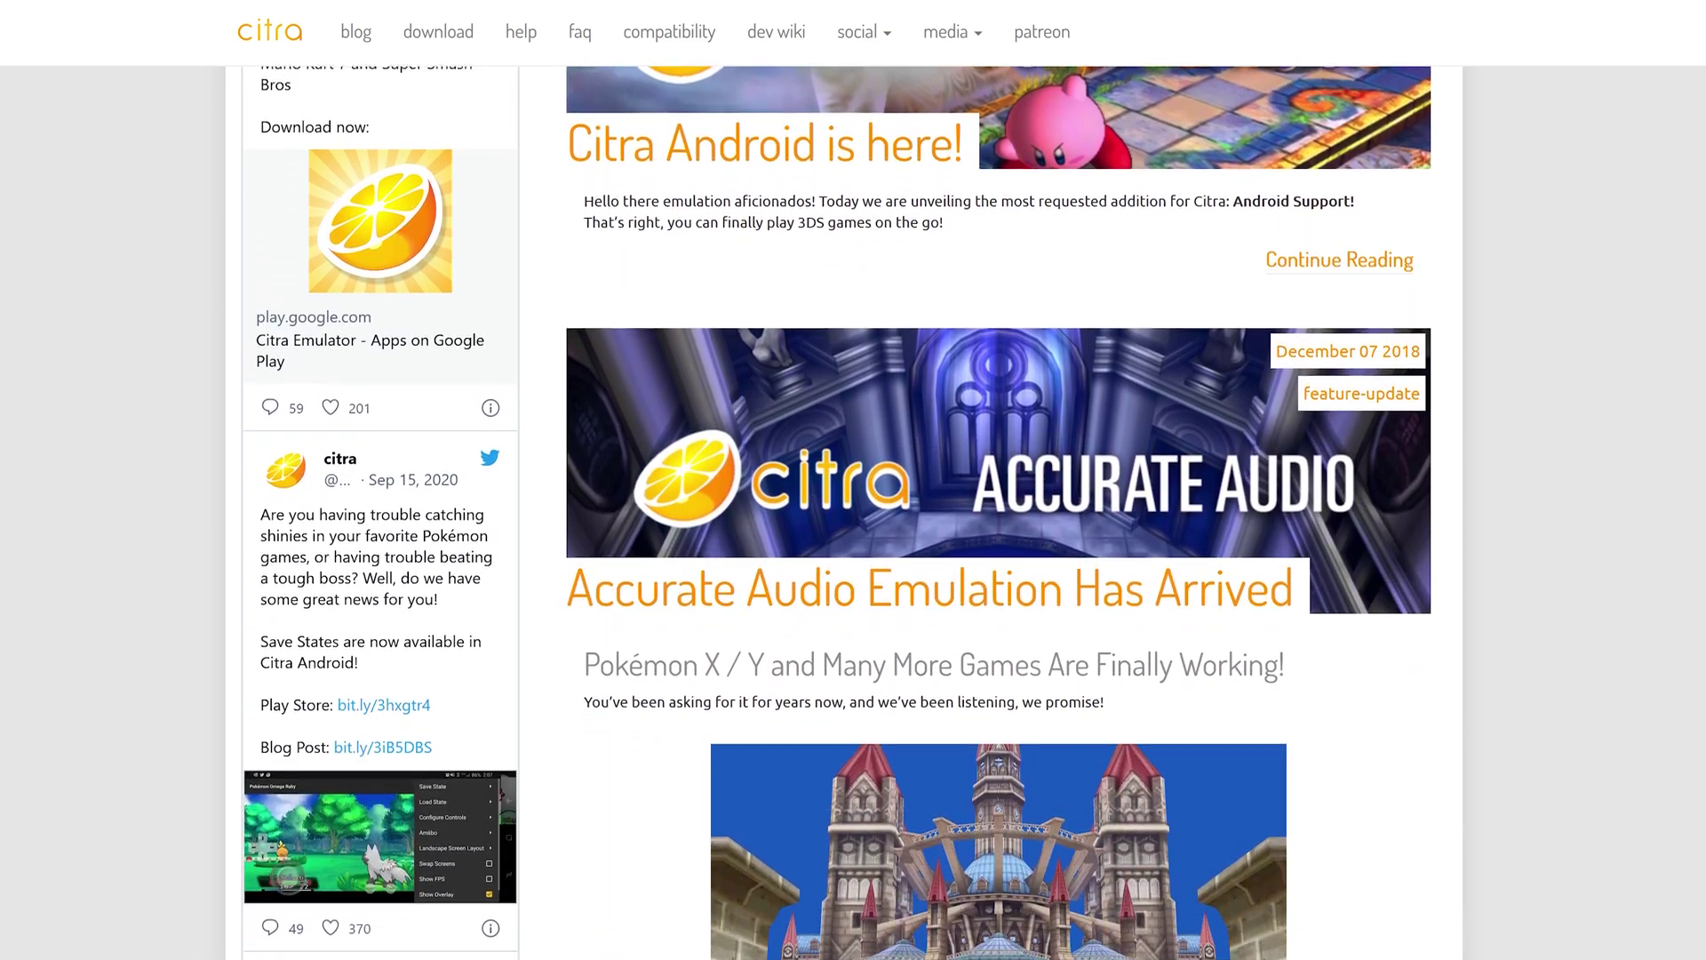
scroll(836, 515, "down", 3)
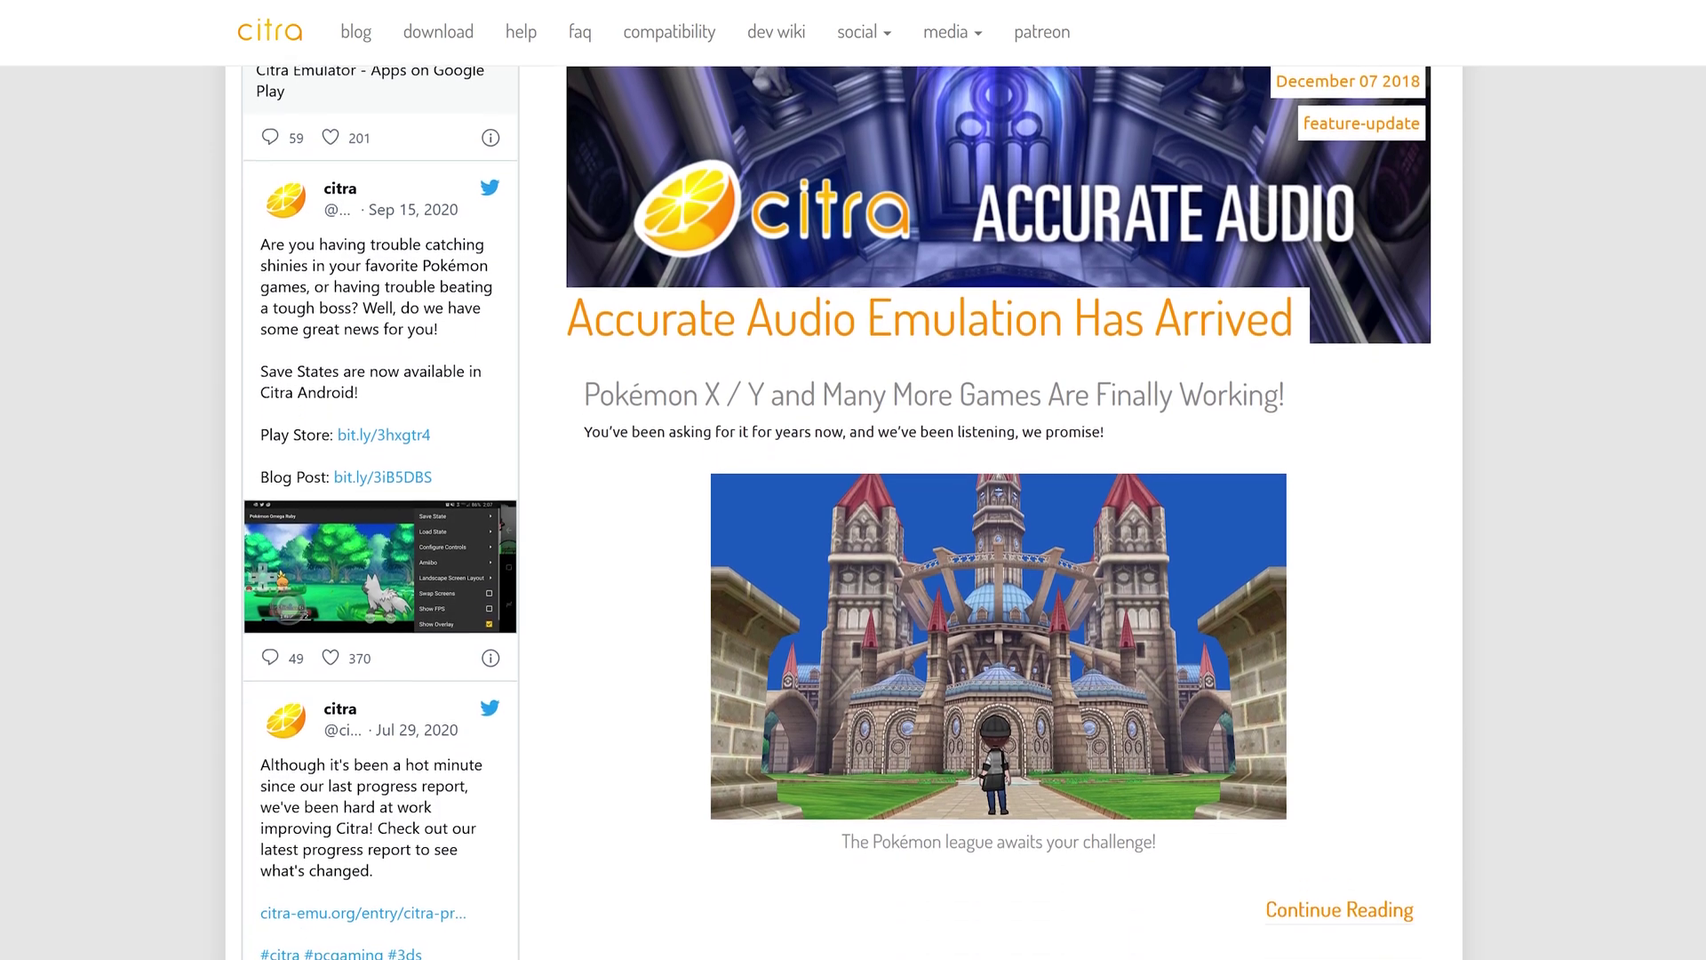
scroll(835, 516, "down", 3)
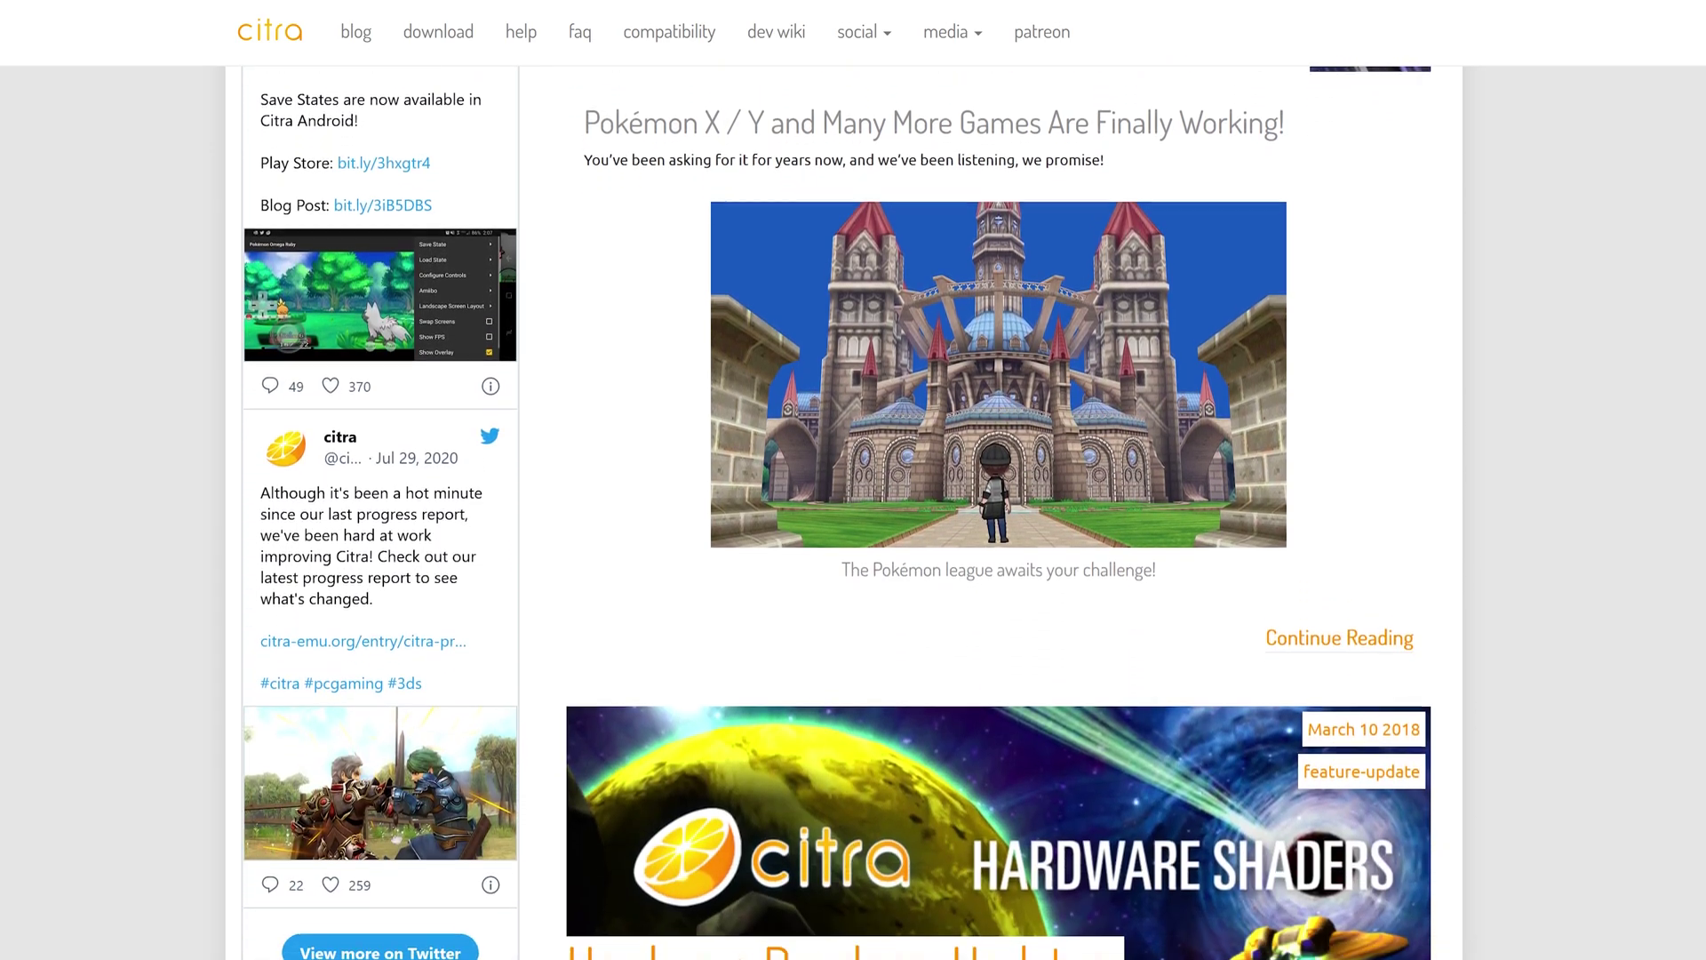
scroll(835, 516, "down", 3)
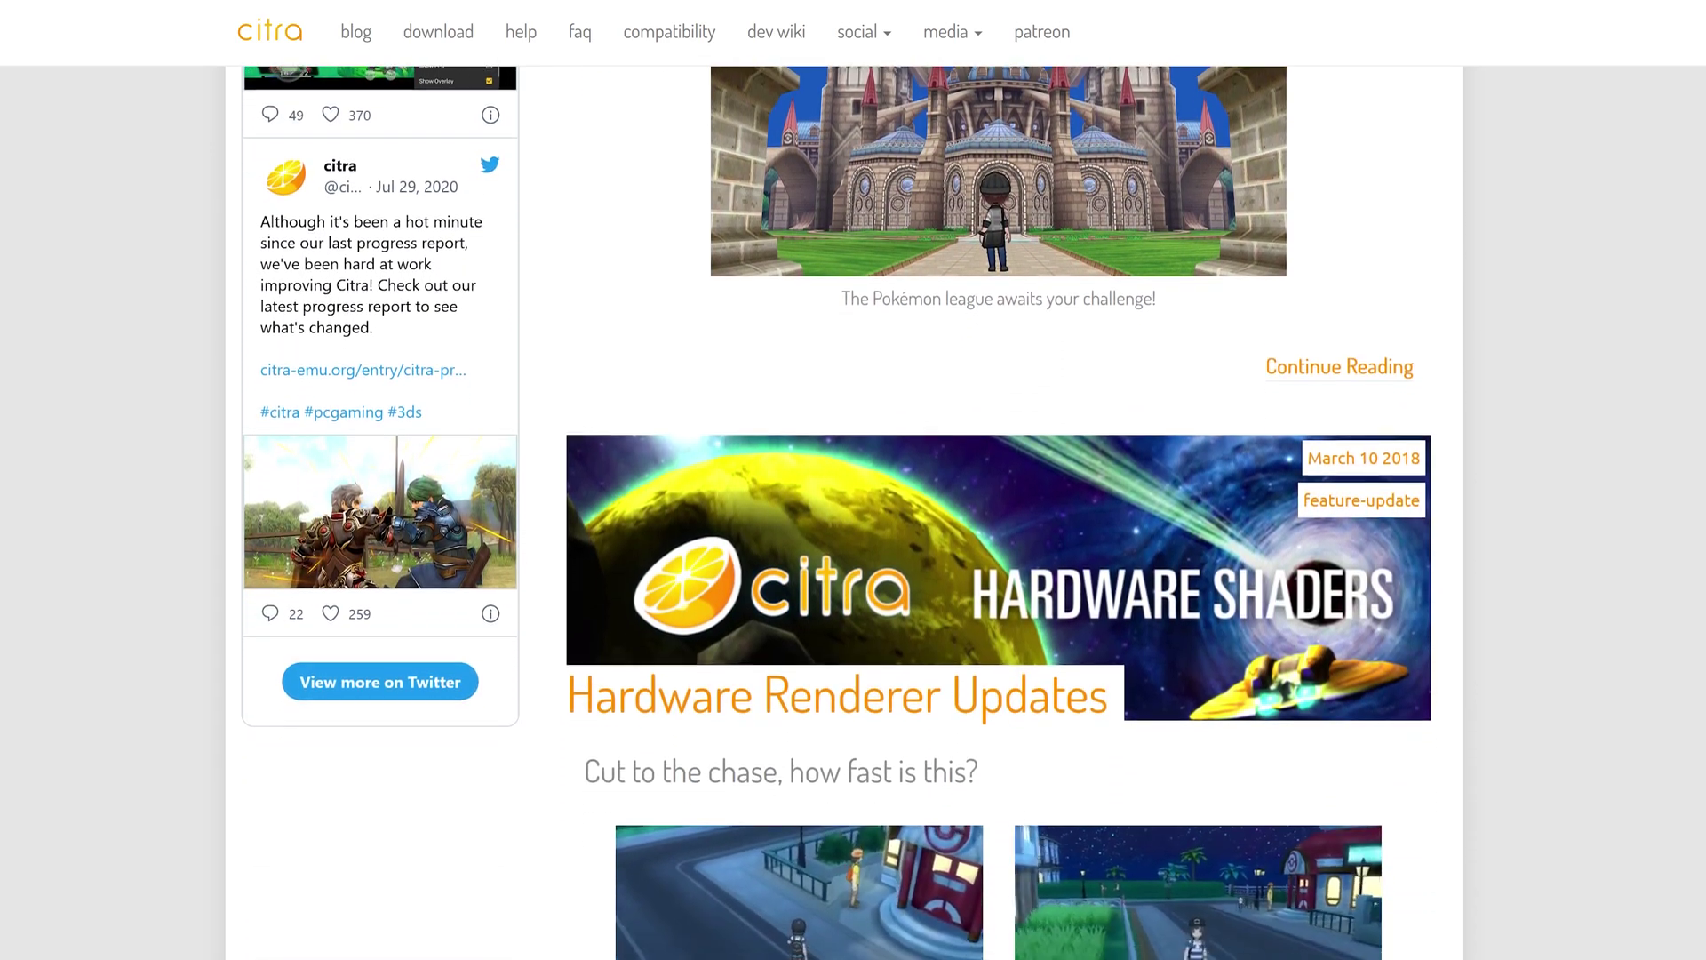
scroll(835, 515, "down", 2)
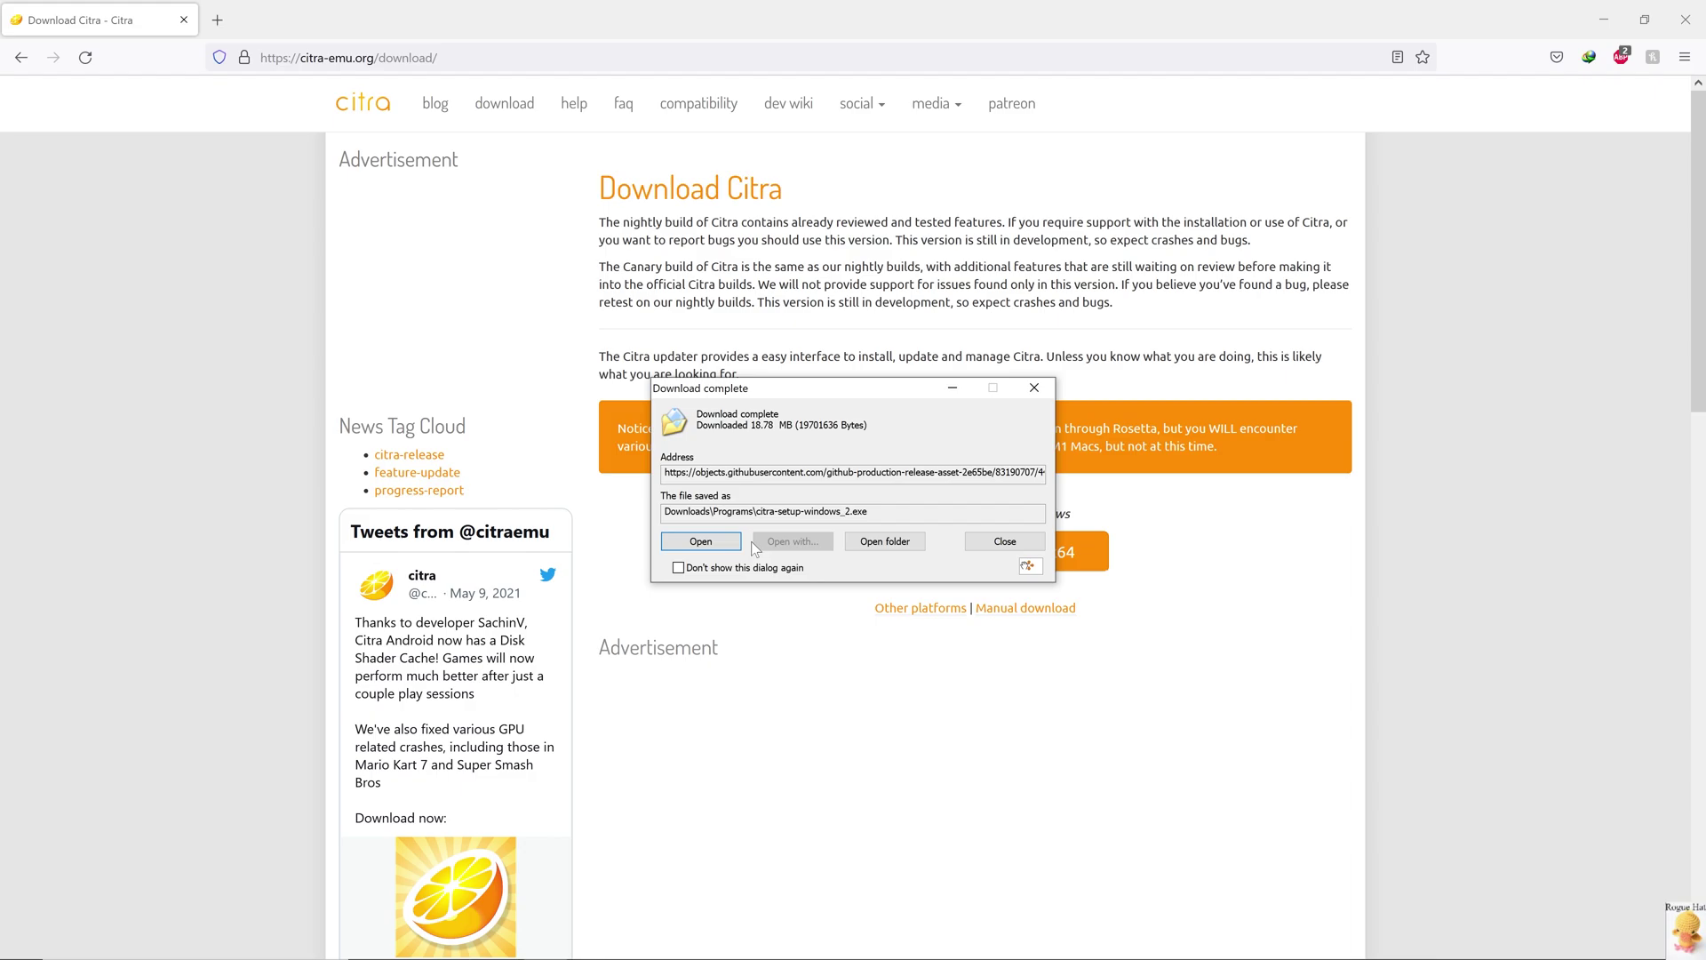
- Run the downloaded citra-setup-windows_2.exe installer and proceed to the component selection
left_click(722, 543)
left_click(981, 623)
key("Return")
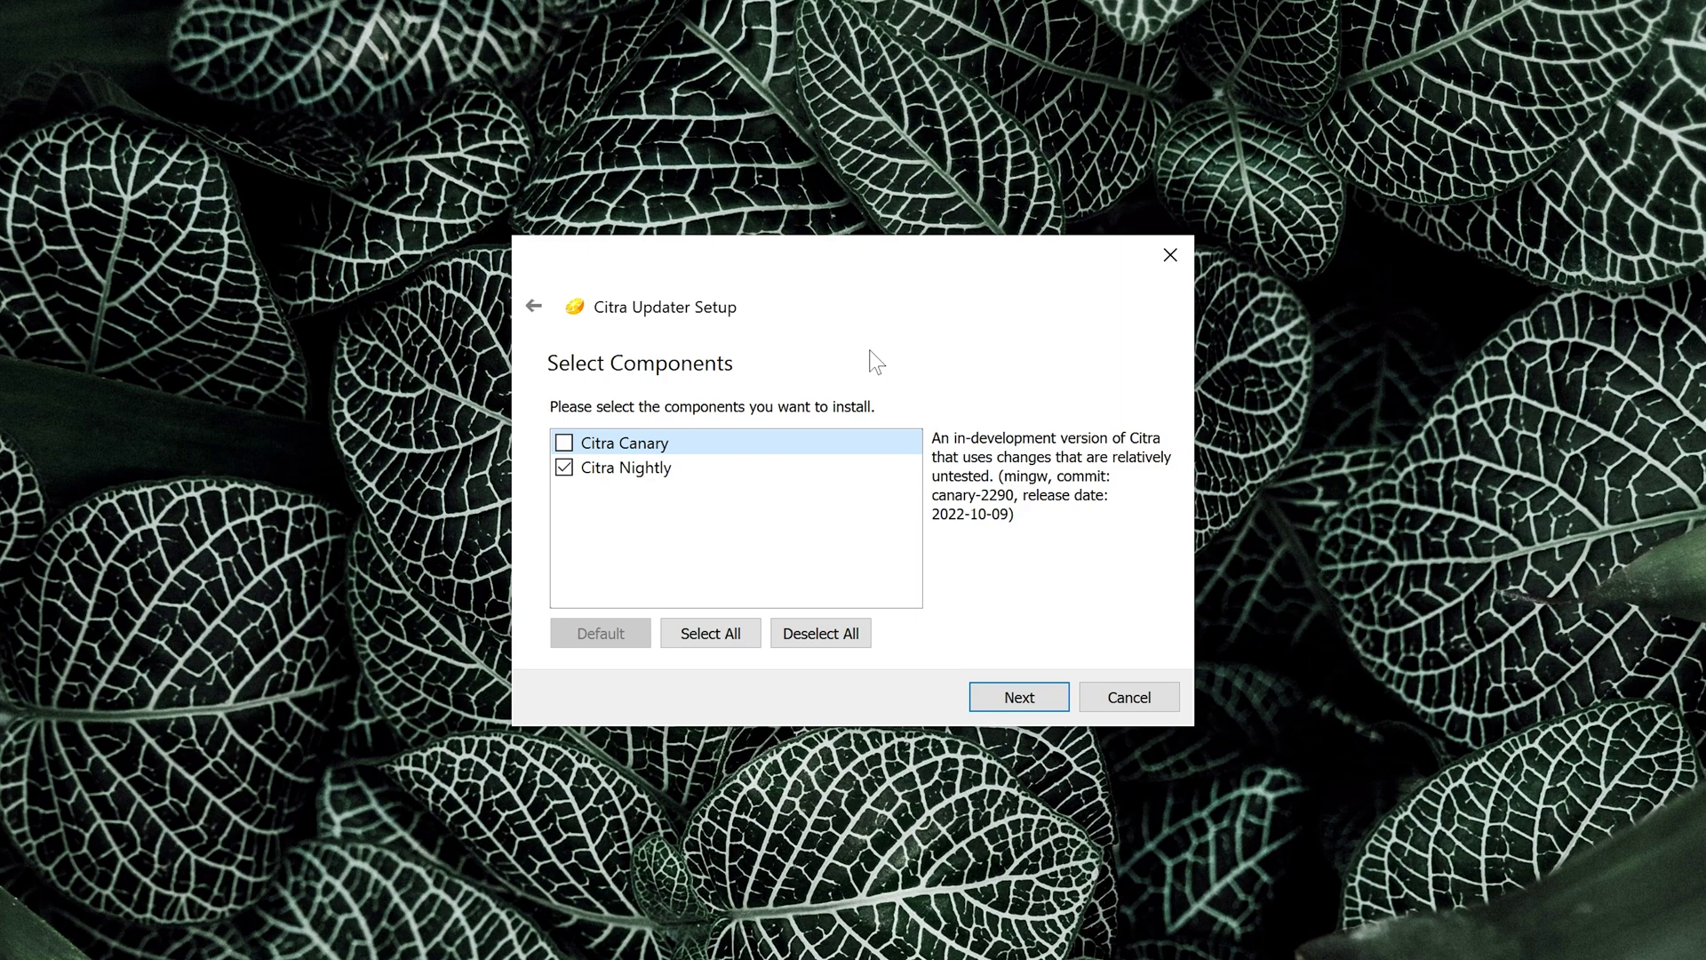
- Add Citra Canary to the preselected Citra Nightly component and start the installation
left_click(564, 443)
left_click(1020, 697)
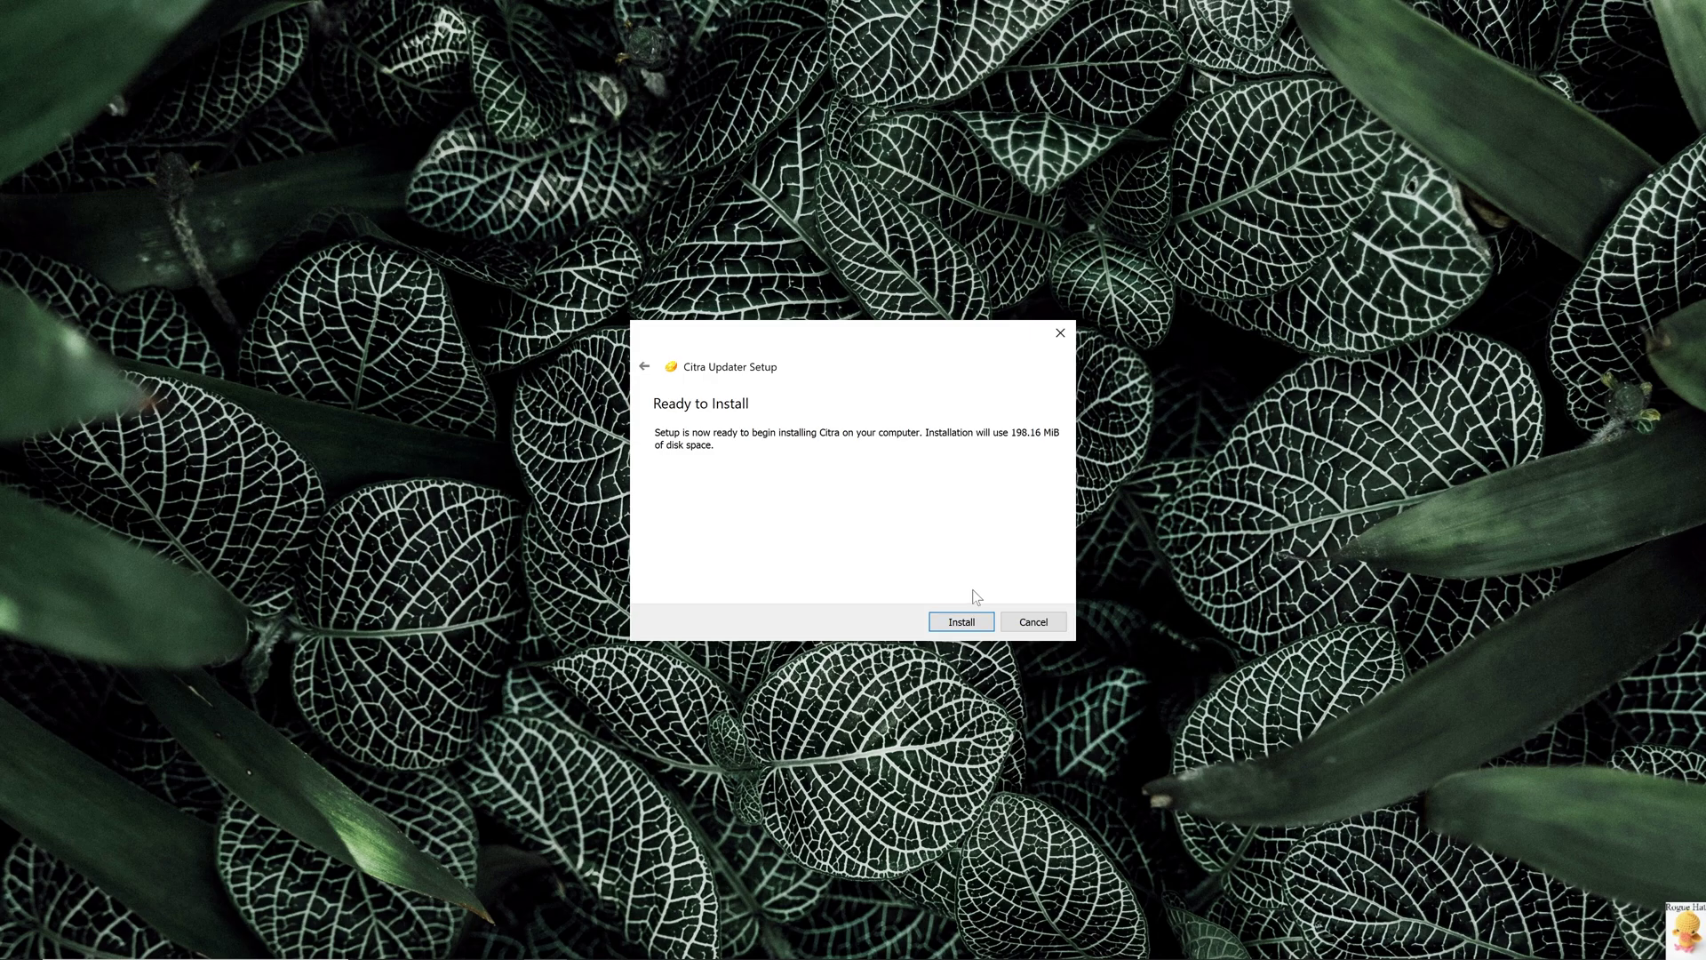
key("Return")
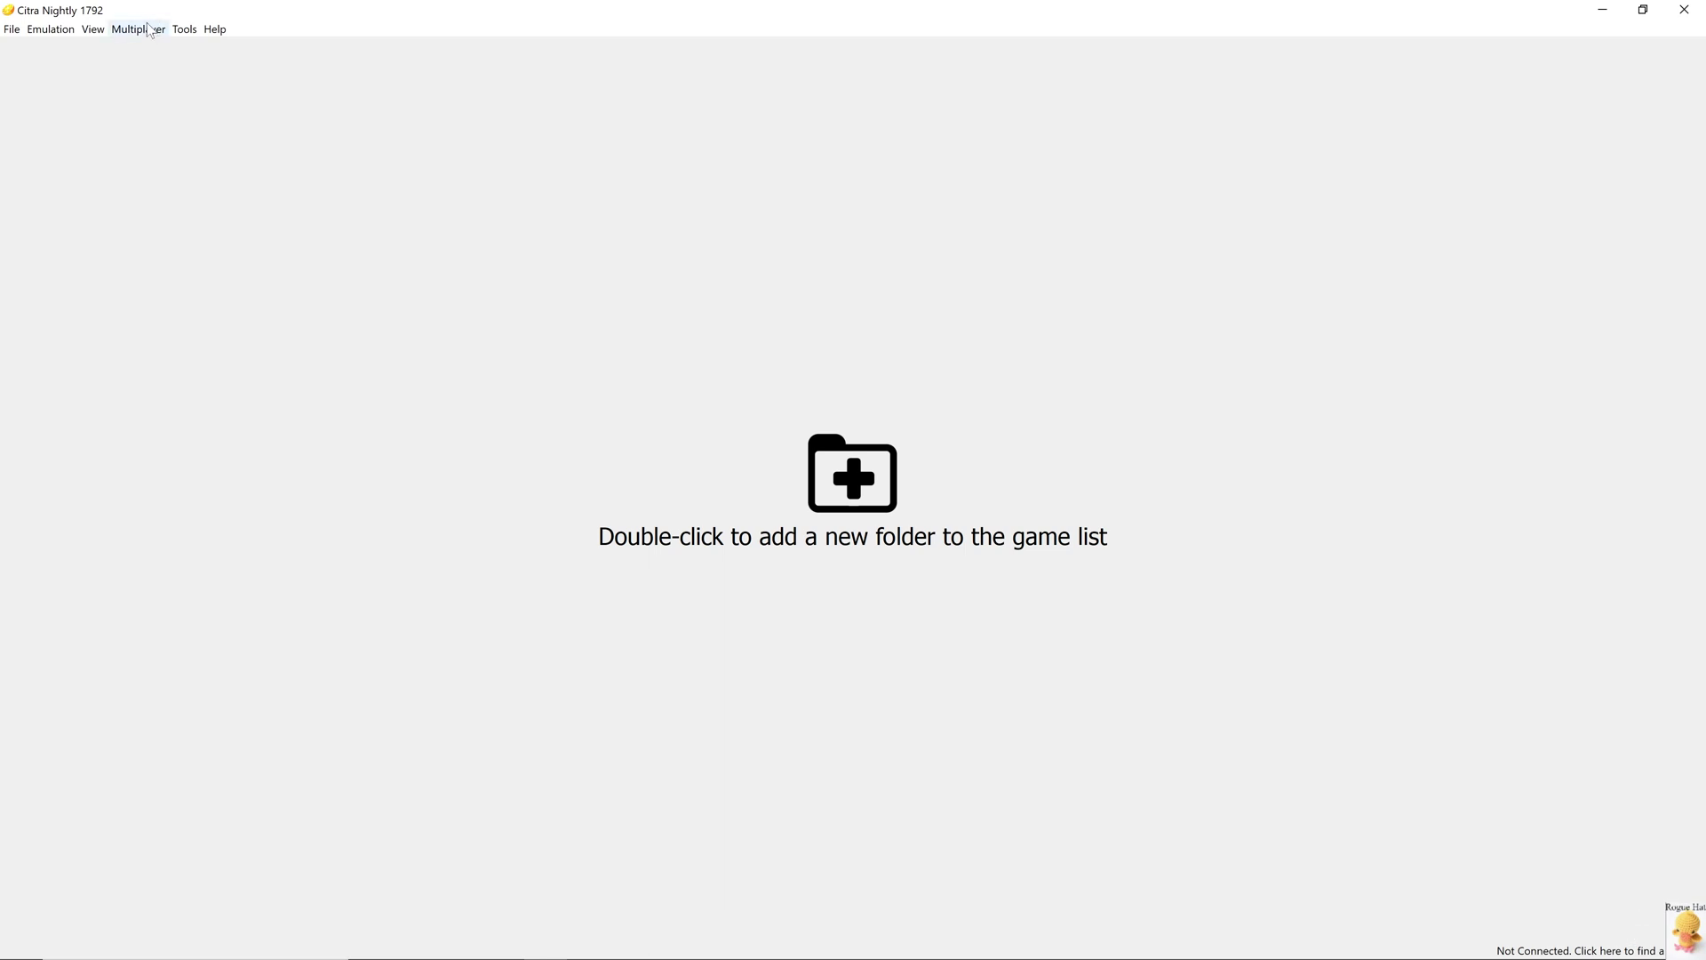
mouse_move(14, 34)
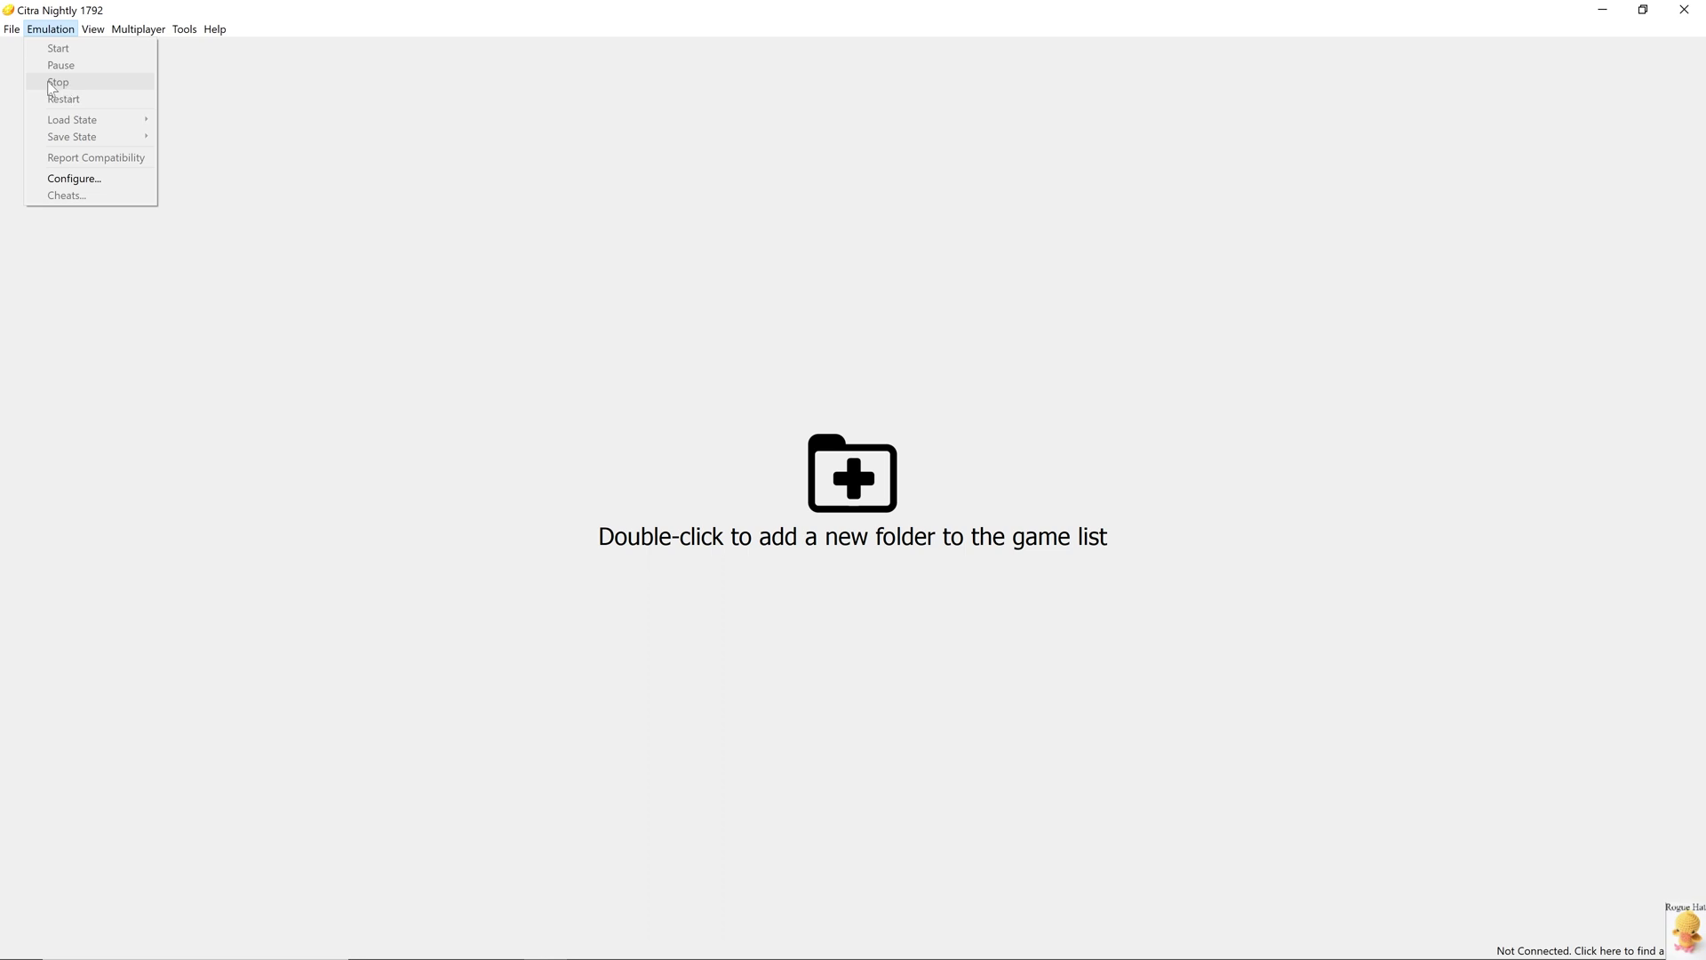
mouse_move(99, 36)
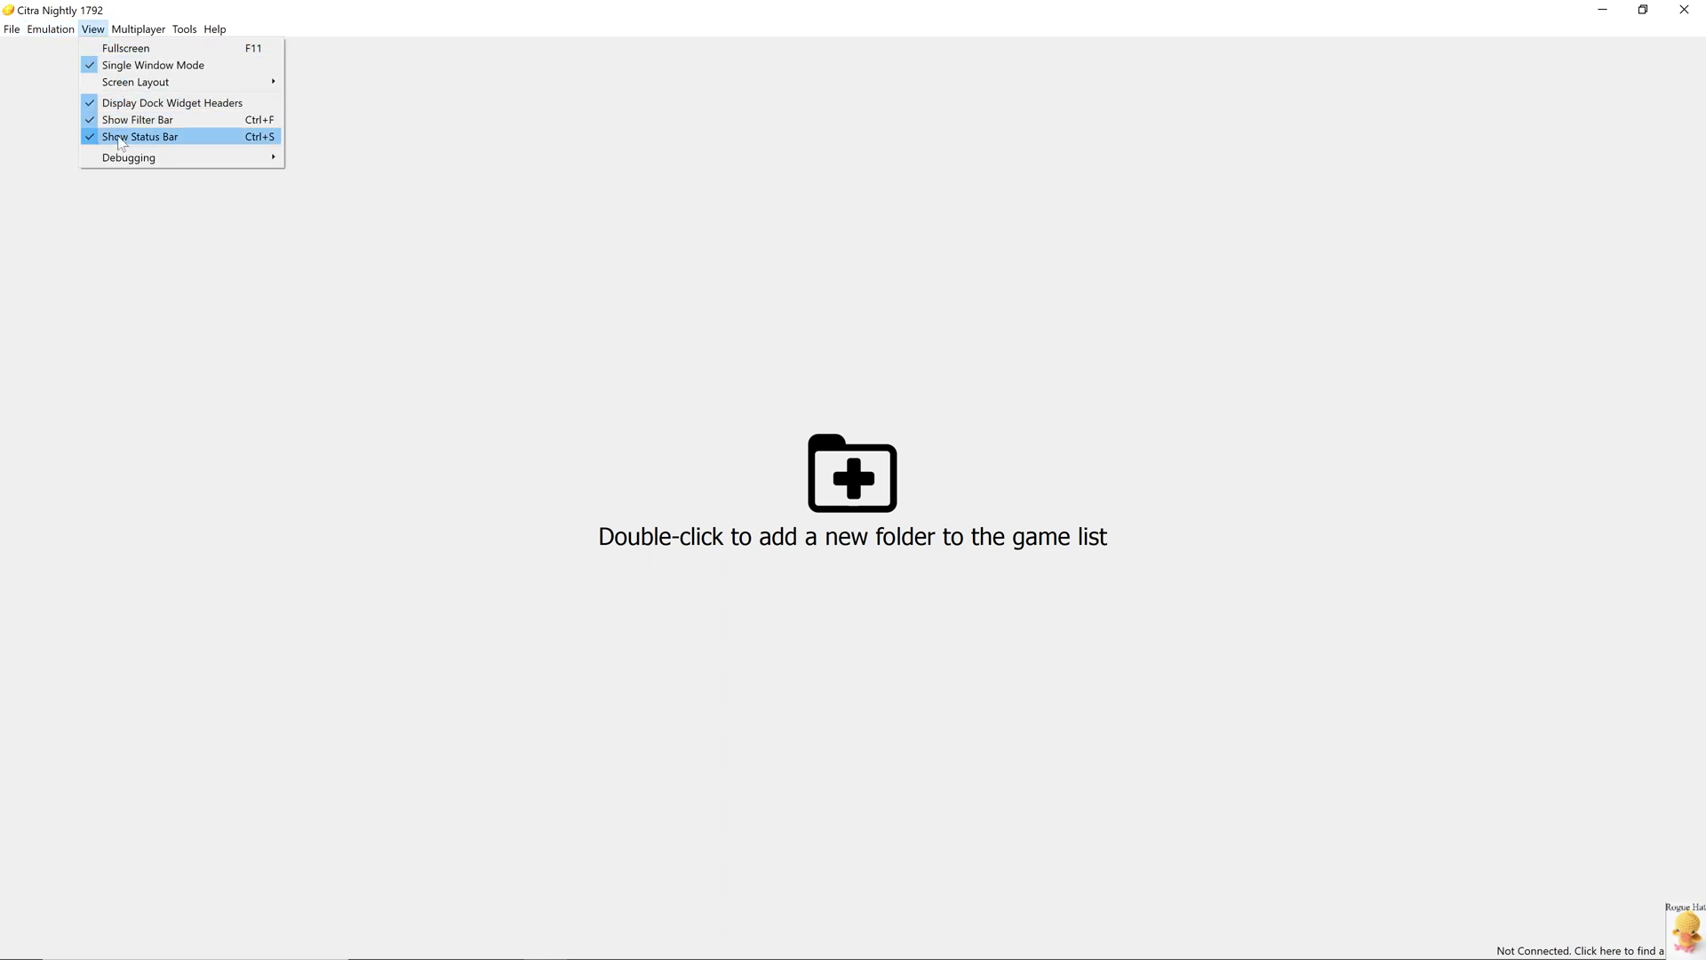
mouse_move(122, 162)
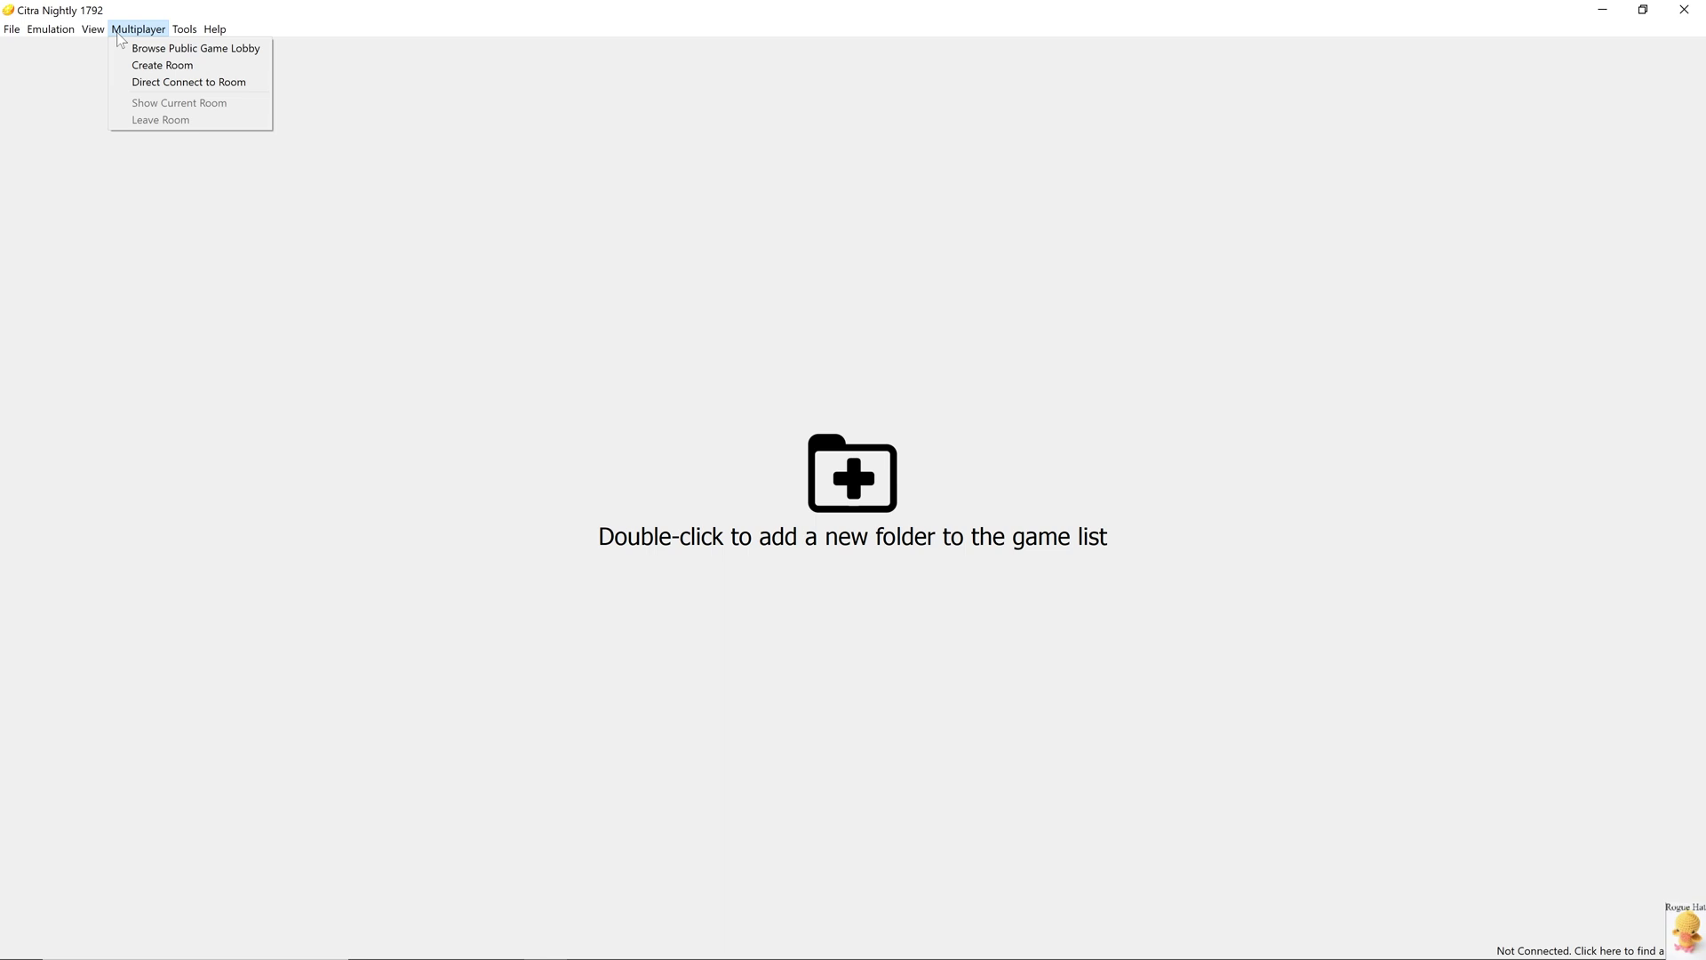
mouse_move(178, 36)
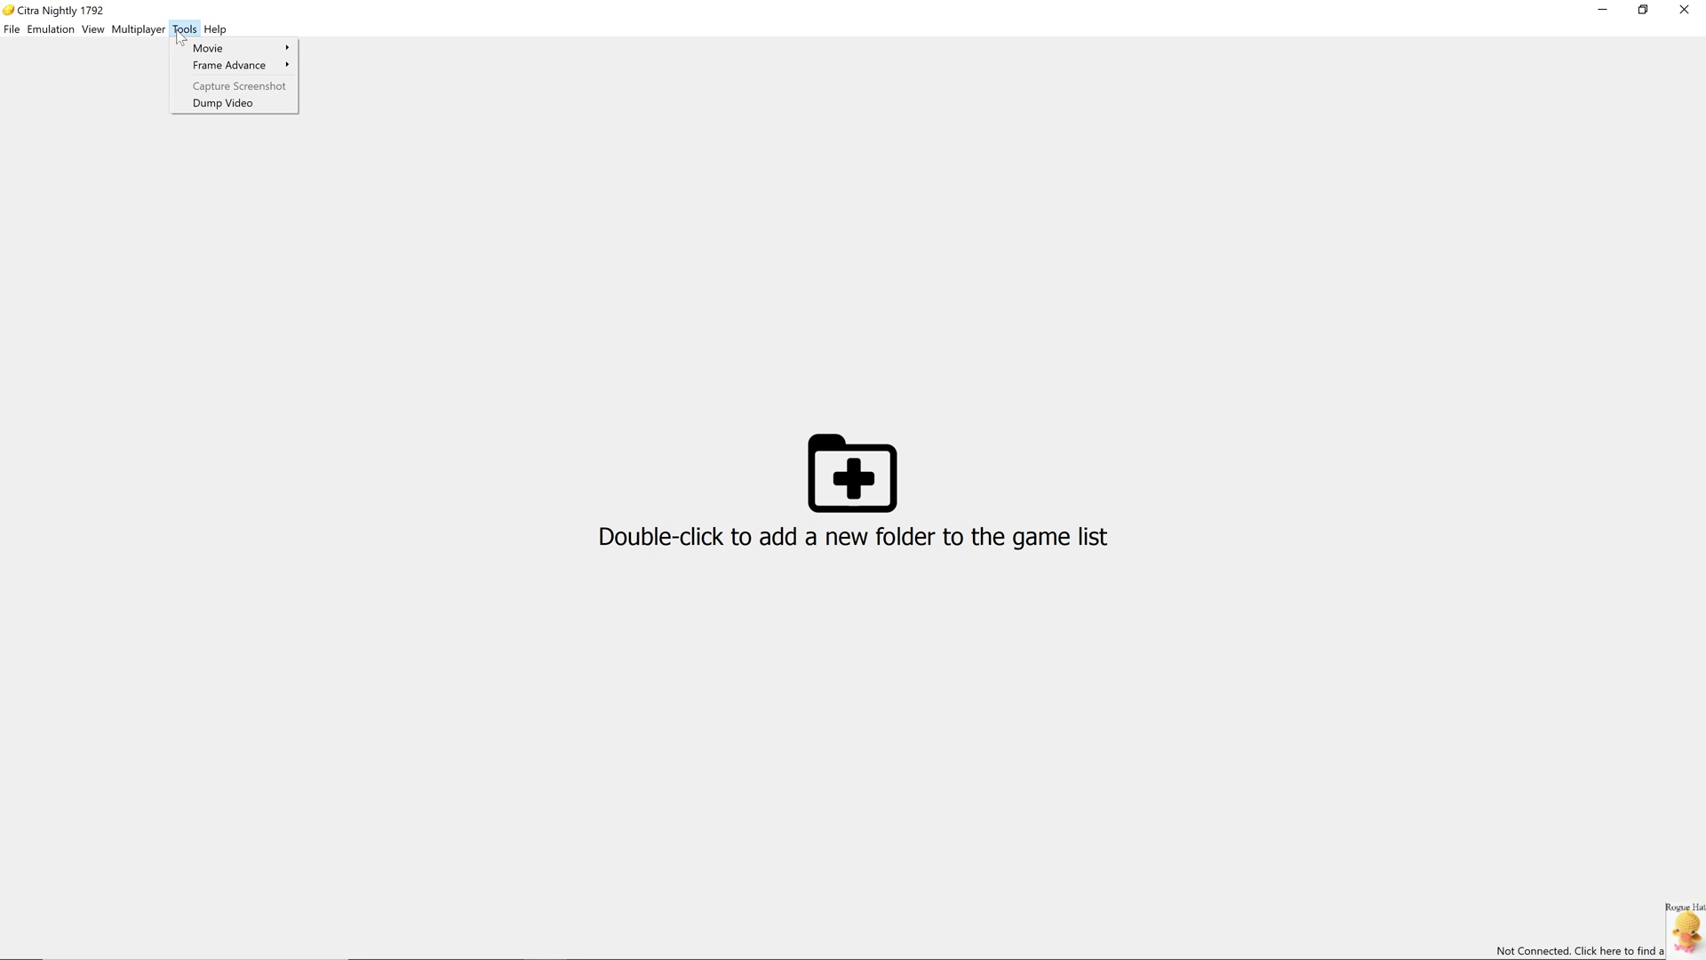
mouse_move(198, 70)
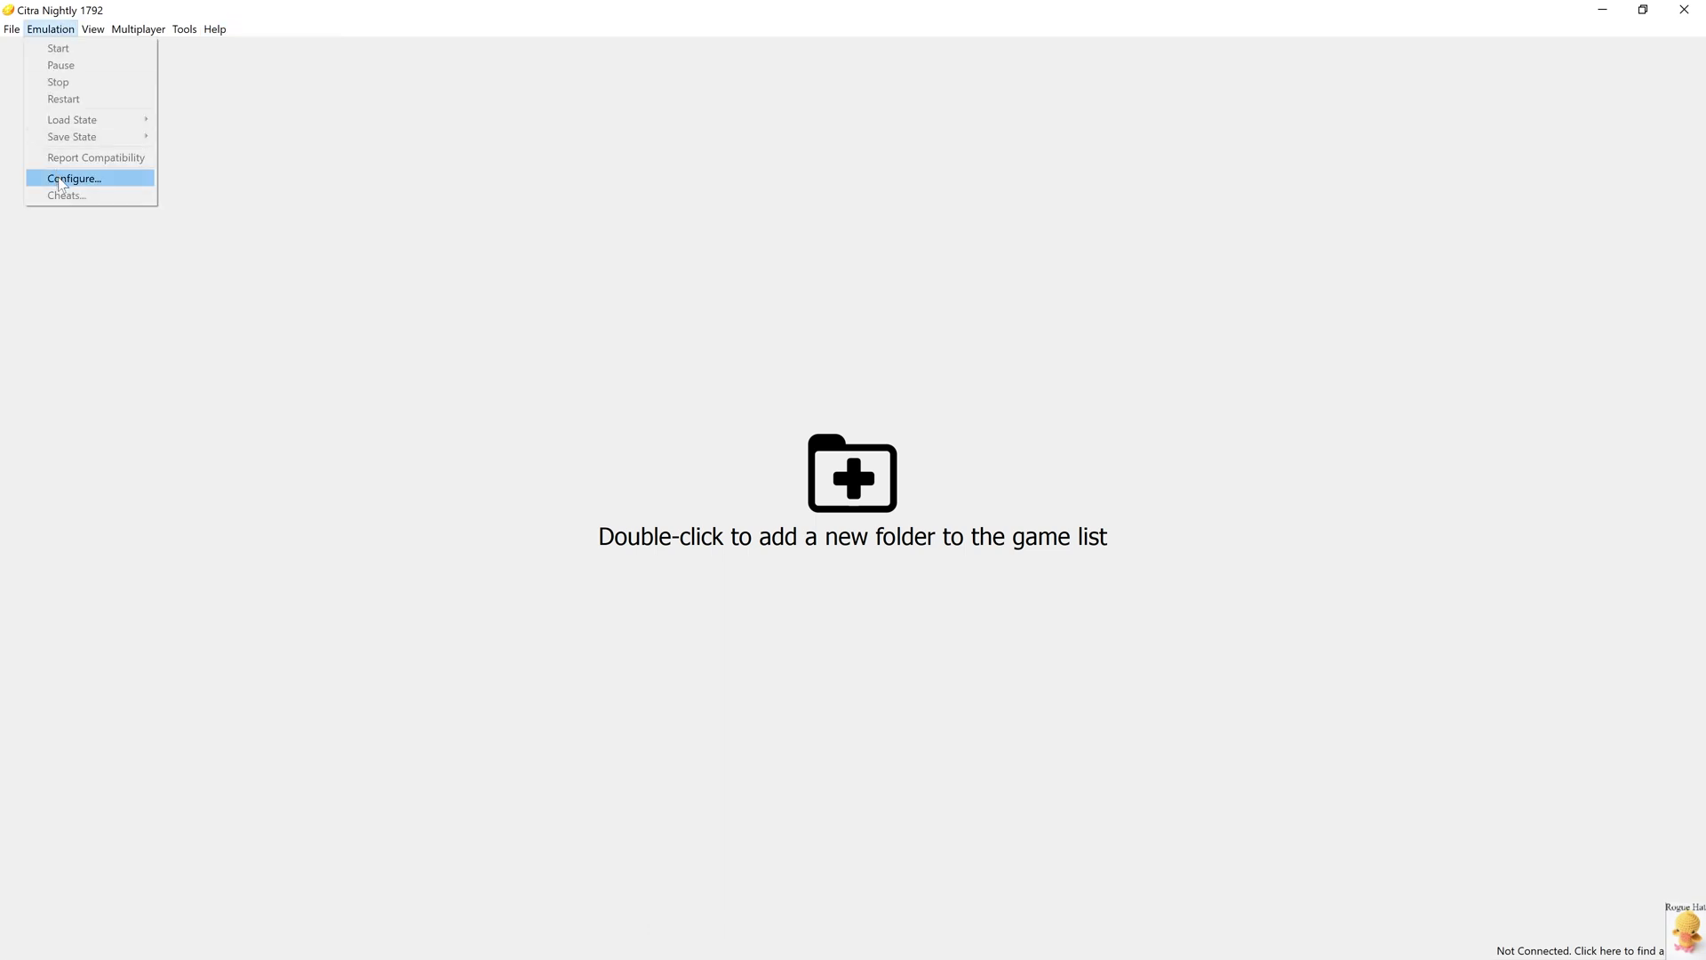
- Open the emulator configuration and review the General category's general, web, debug and UI settings
left_click(63, 182)
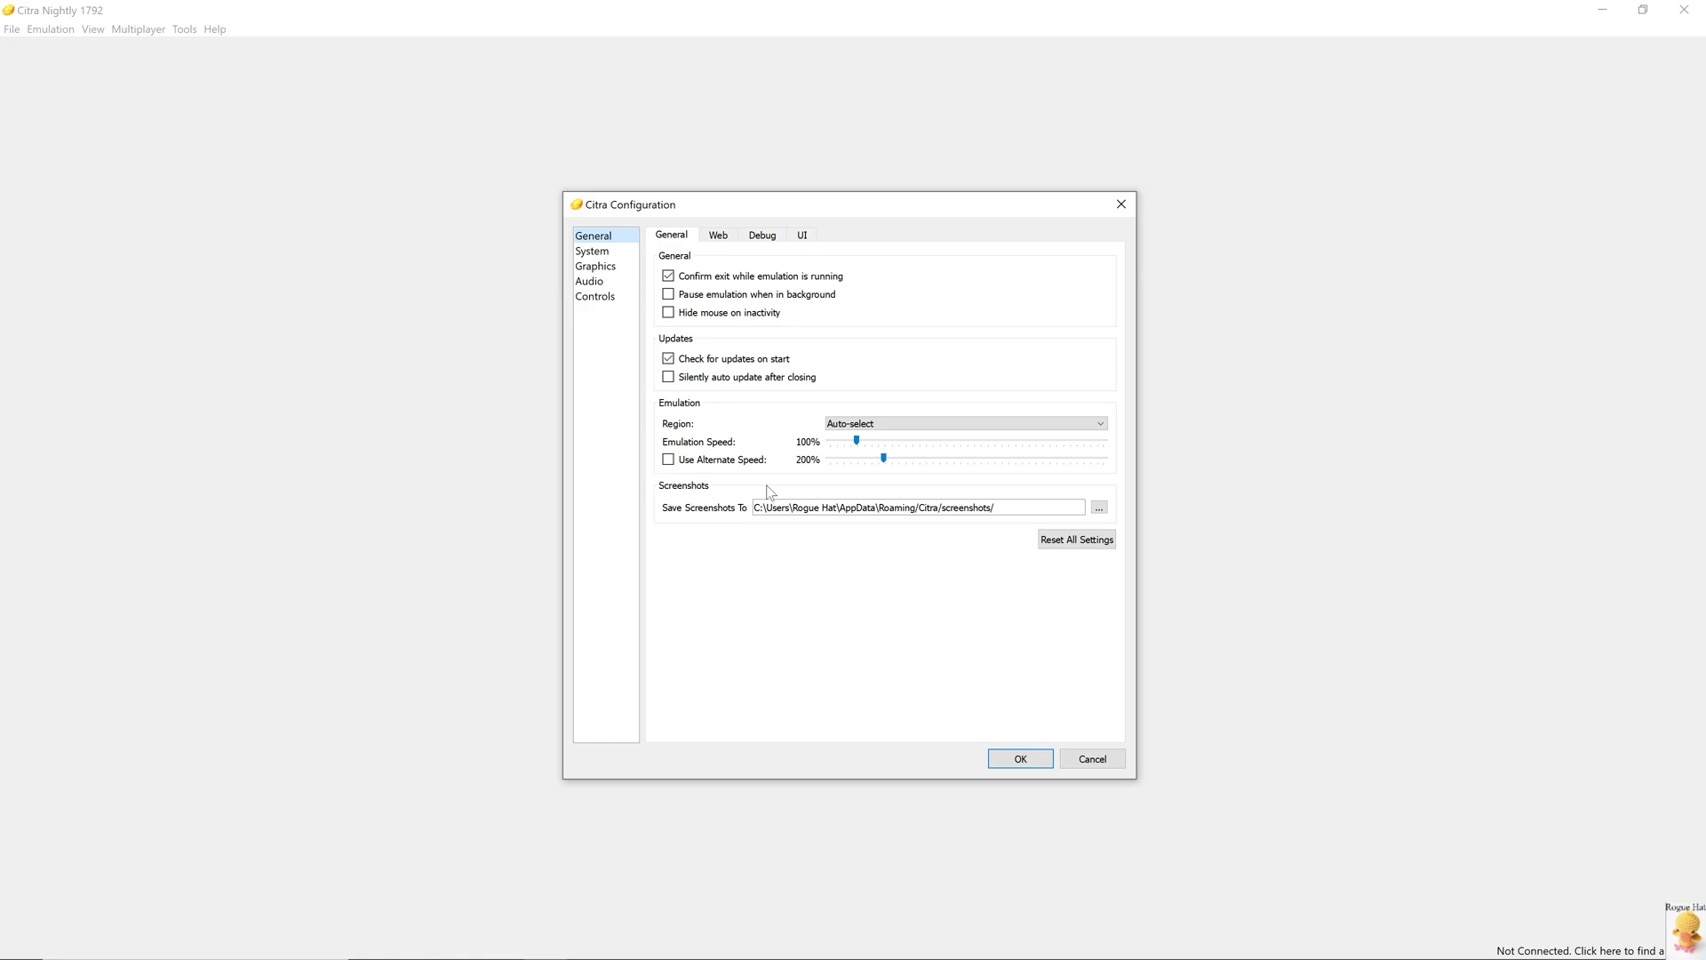
left_click(719, 237)
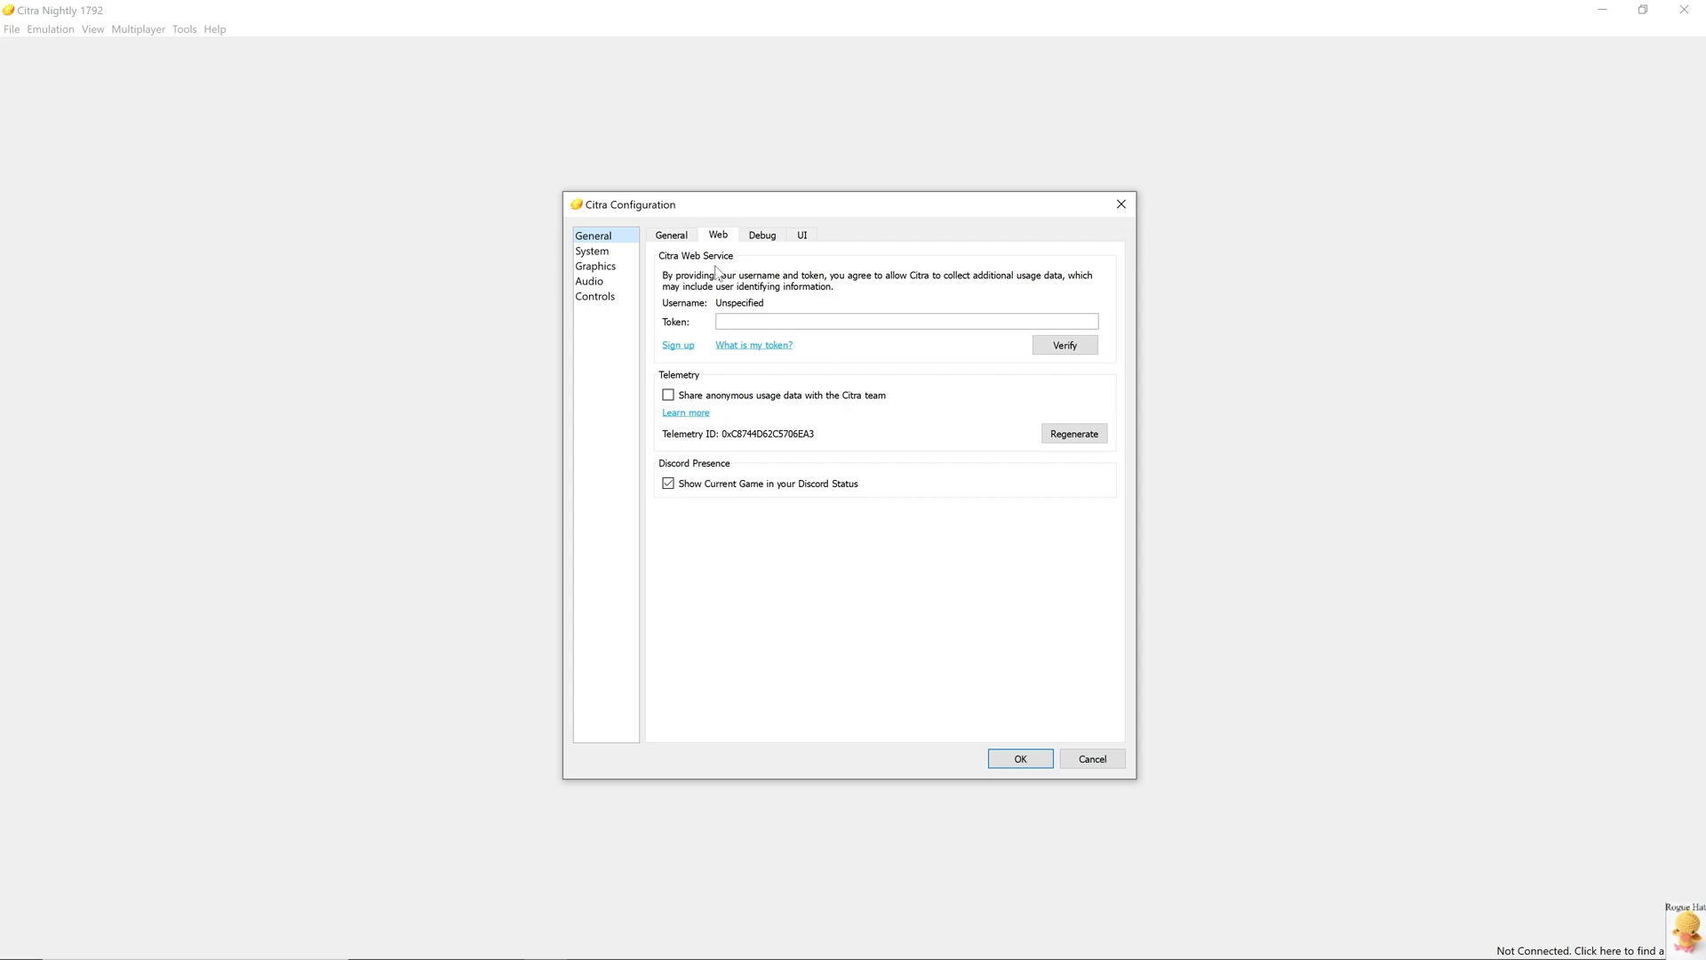
left_click(762, 234)
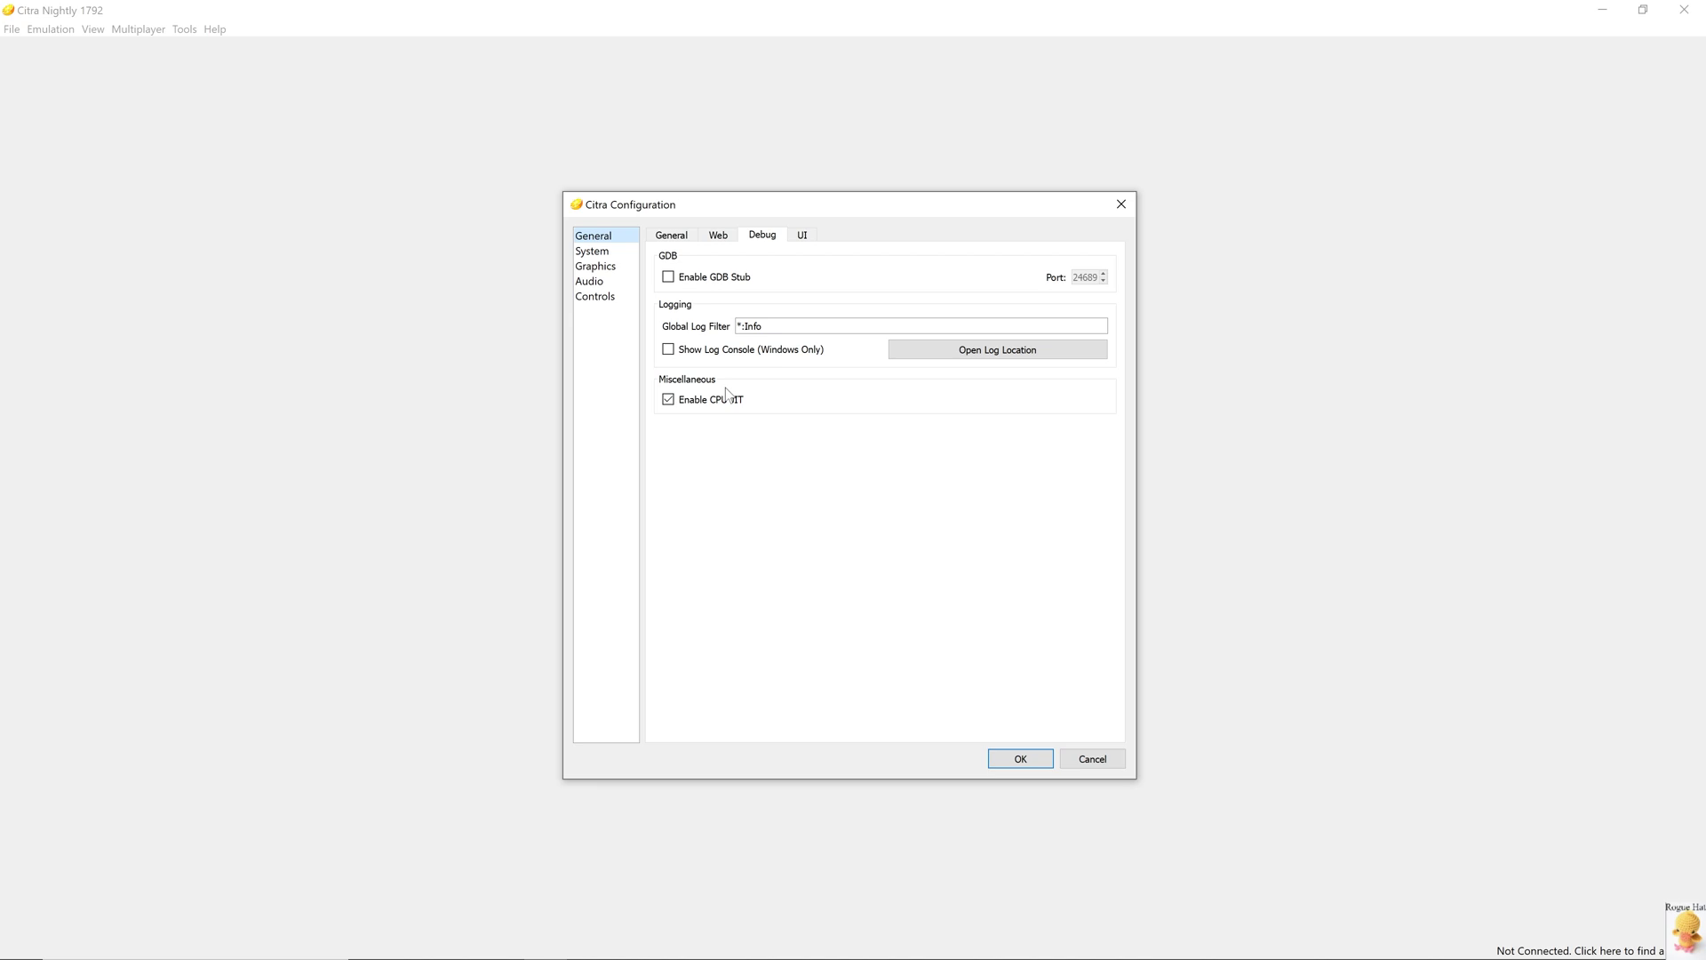
left_click(801, 235)
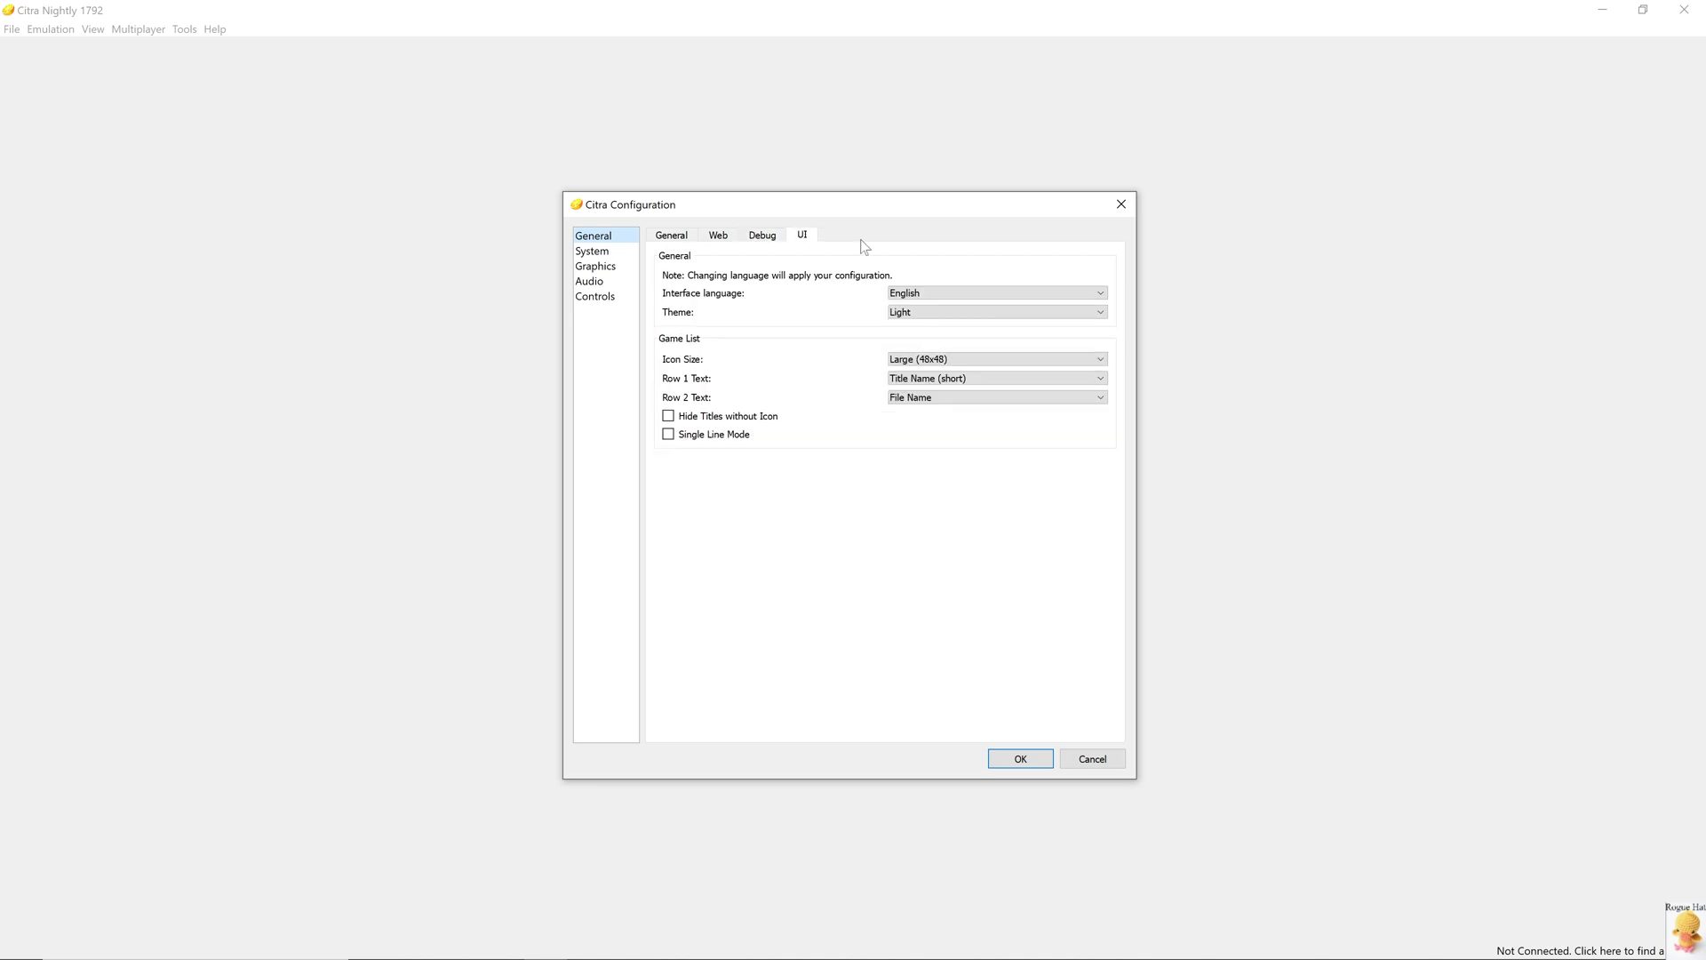
- Review the System category's console, camera and storage settings
left_click(591, 250)
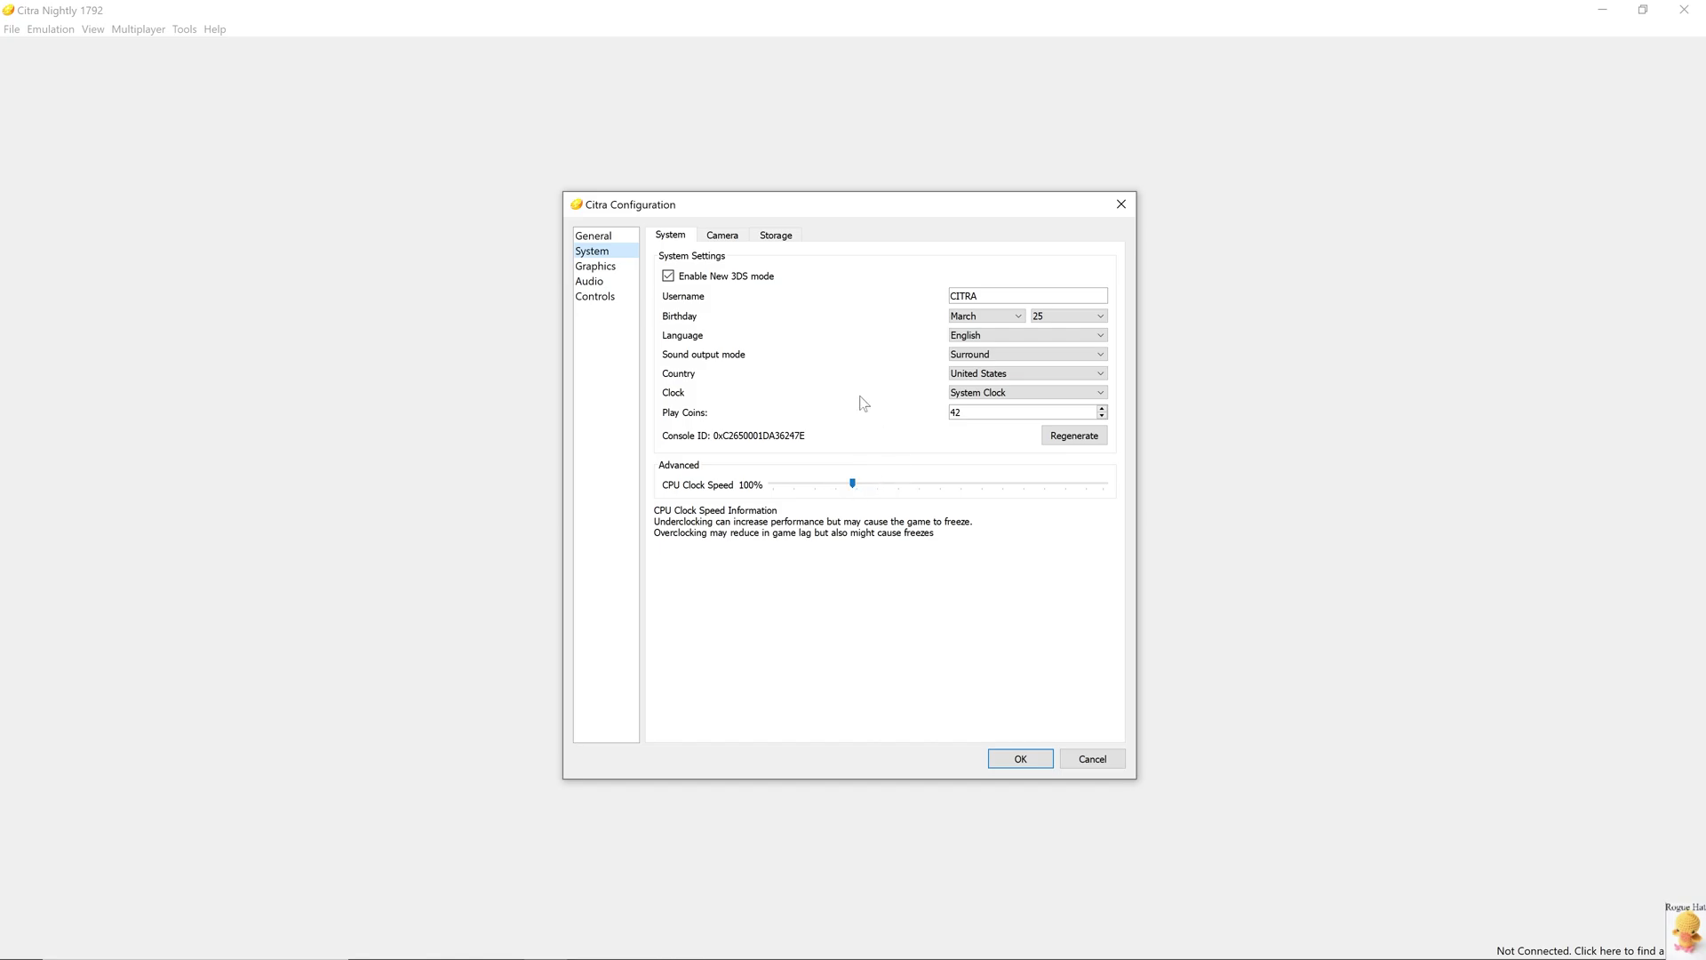
left_click(740, 236)
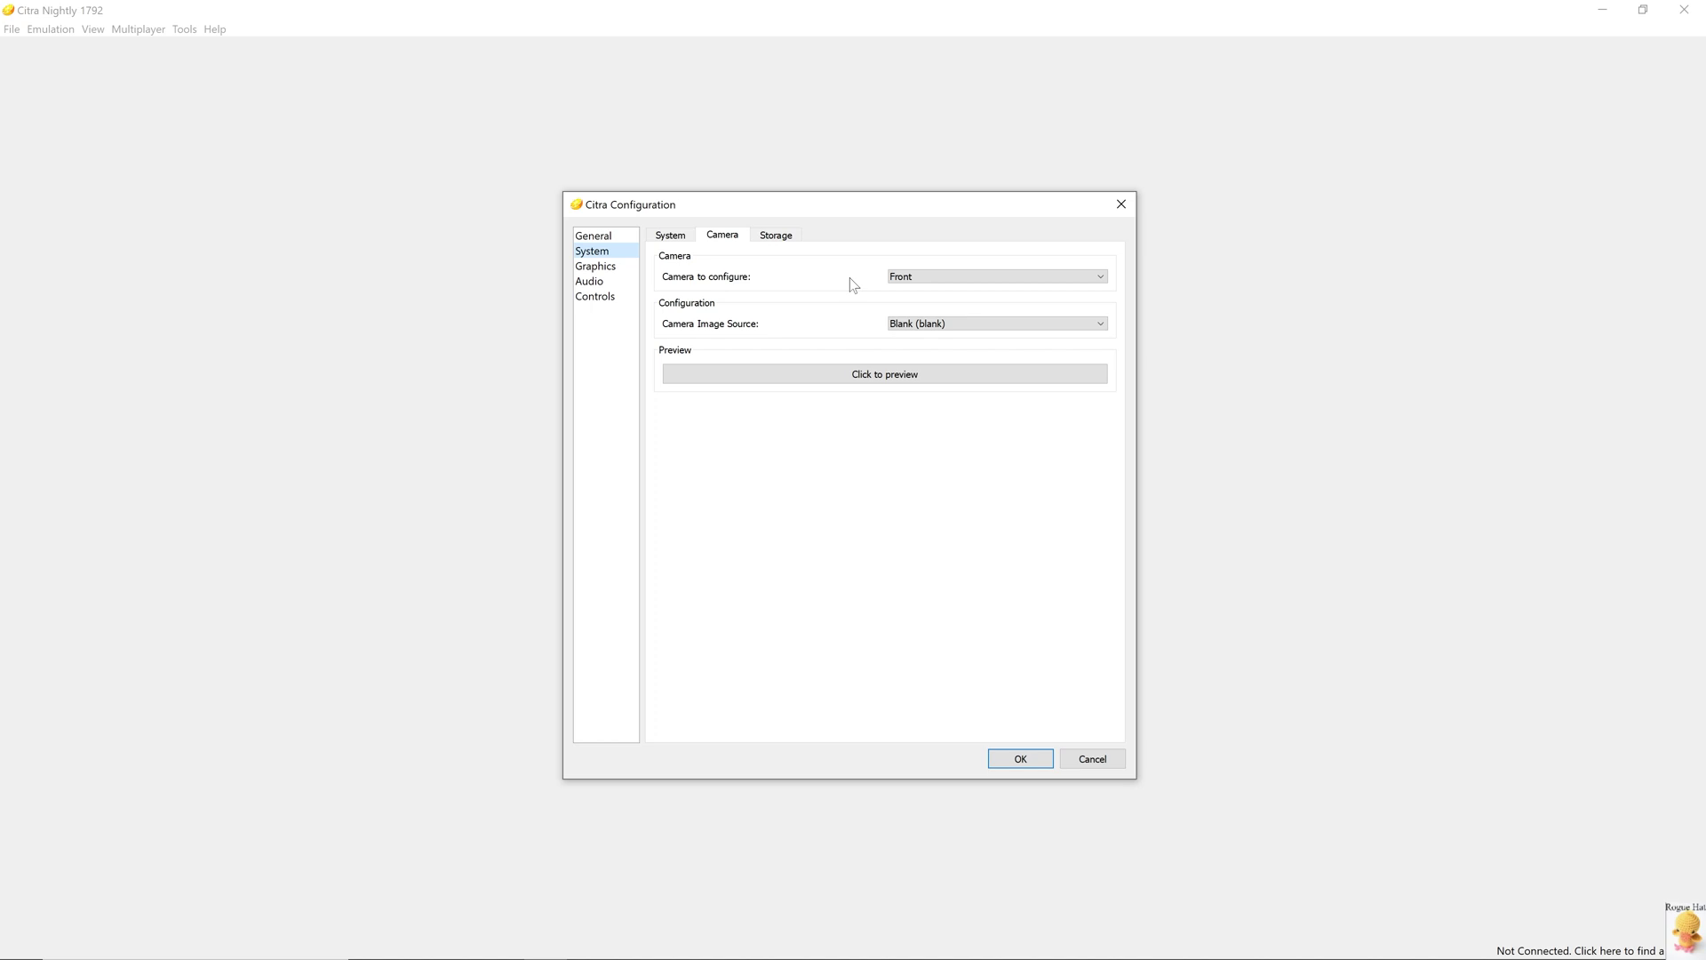
left_click(776, 234)
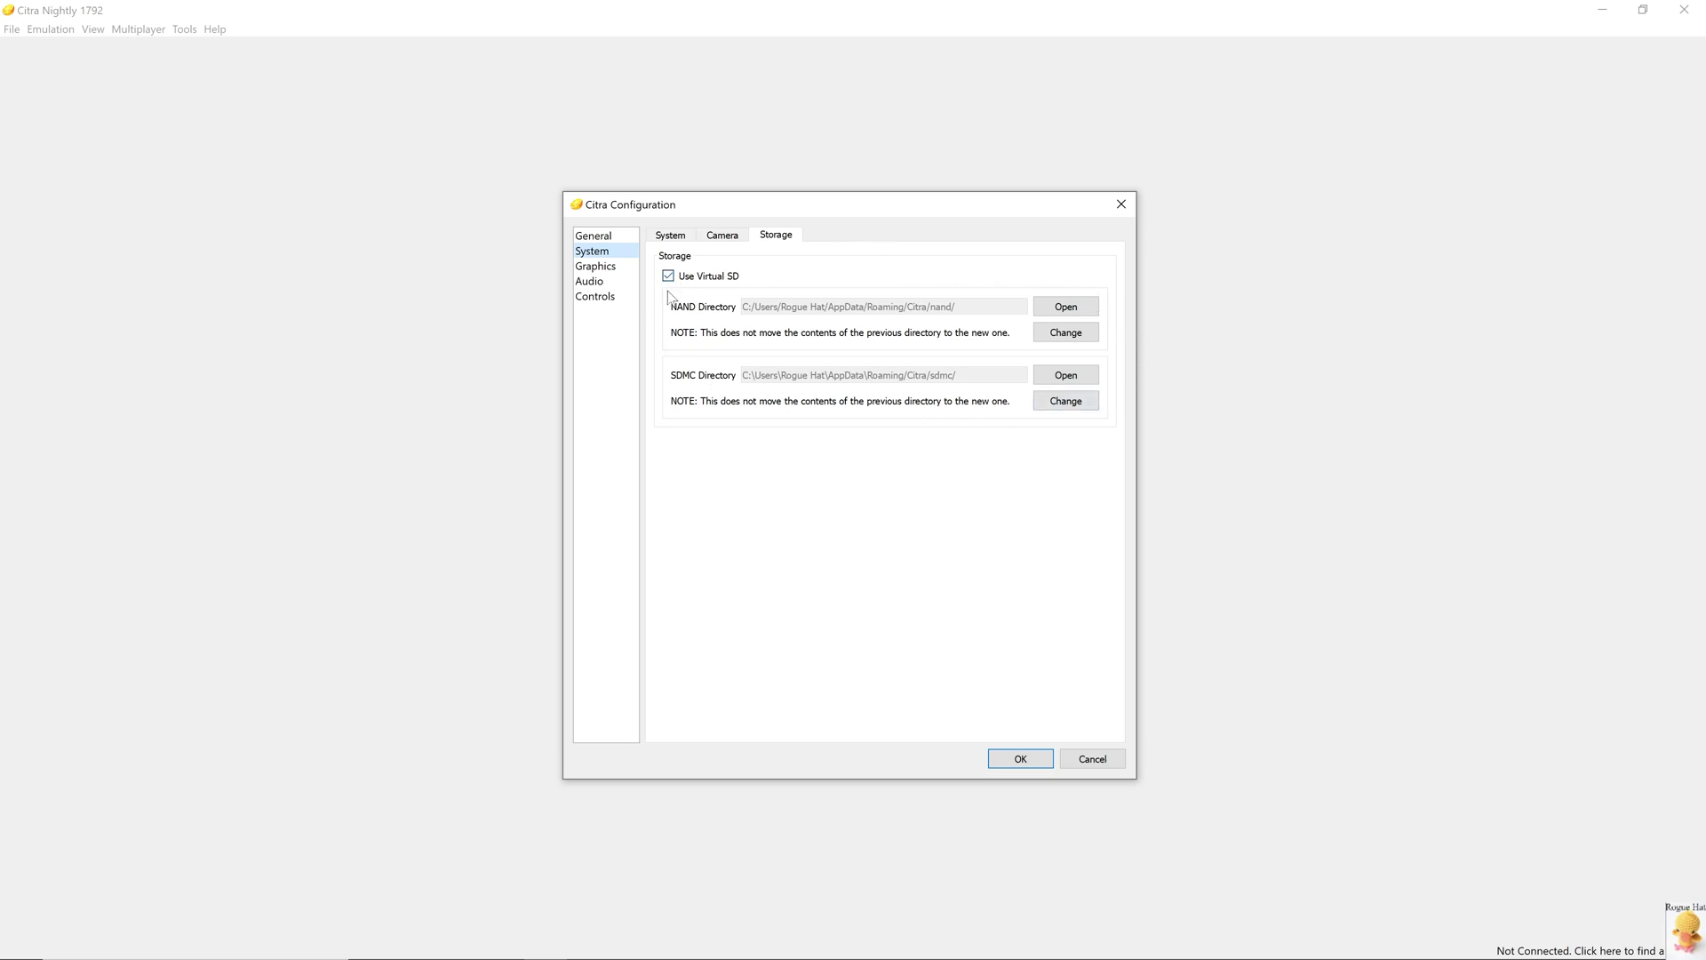
- Examine the Graphics settings, including the internal resolution and texture filter choices, the Dump Textures option and the advanced renderer options
left_click(595, 266)
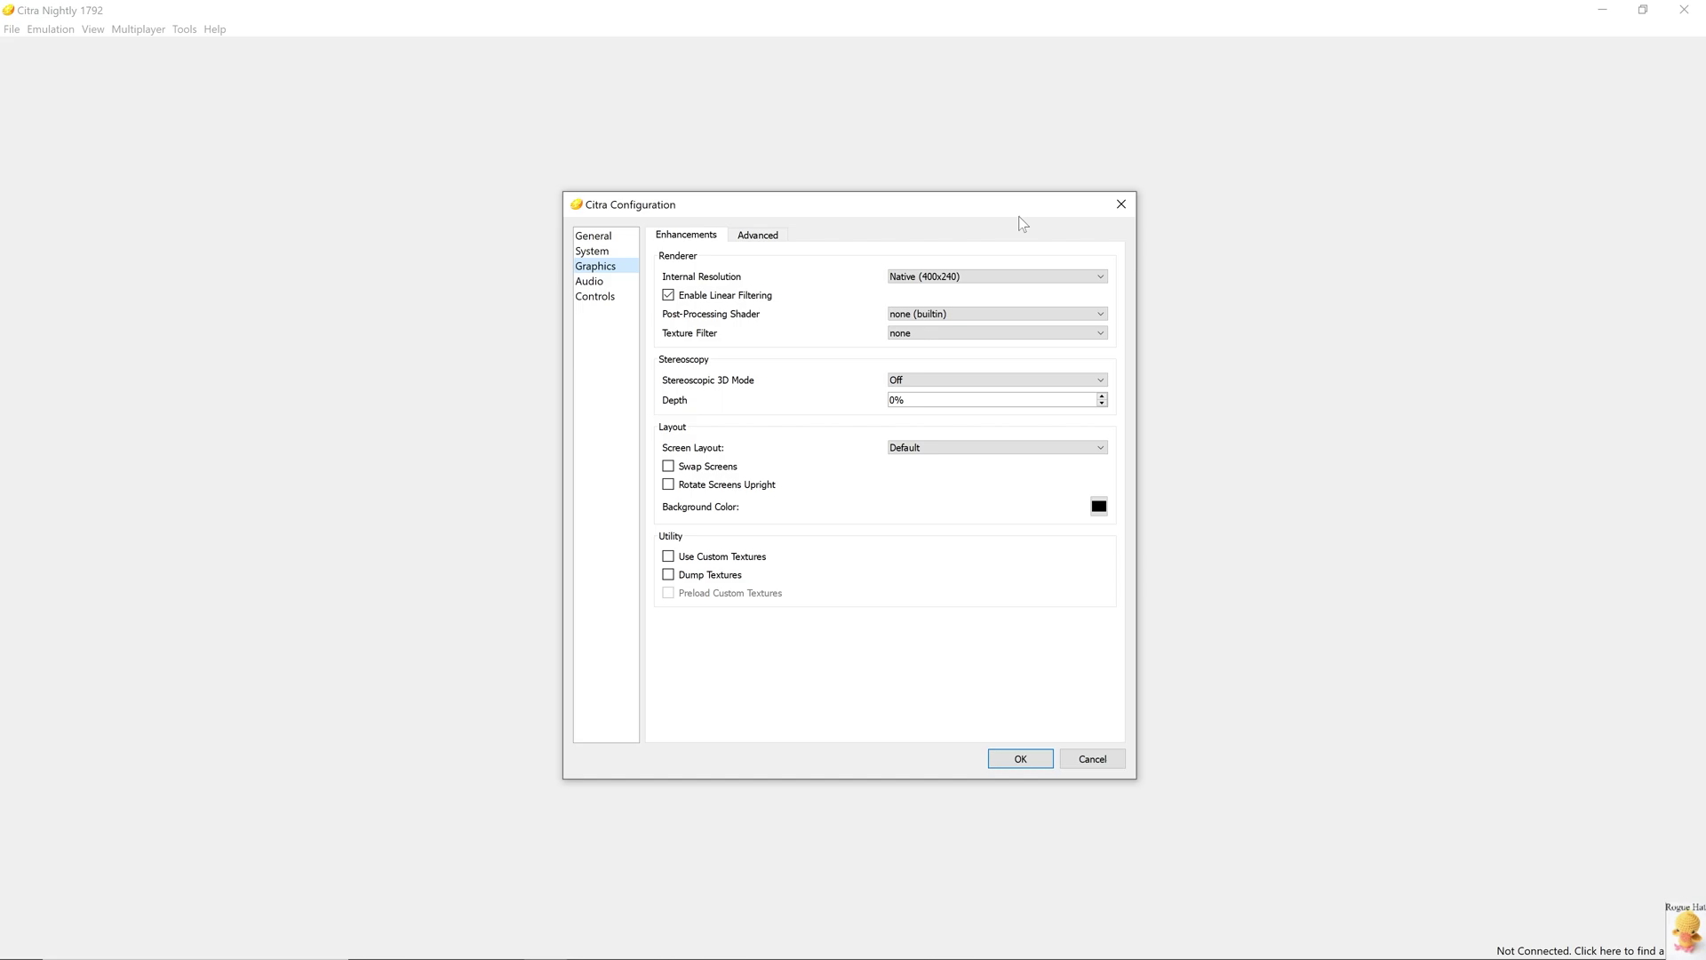
left_click(1092, 277)
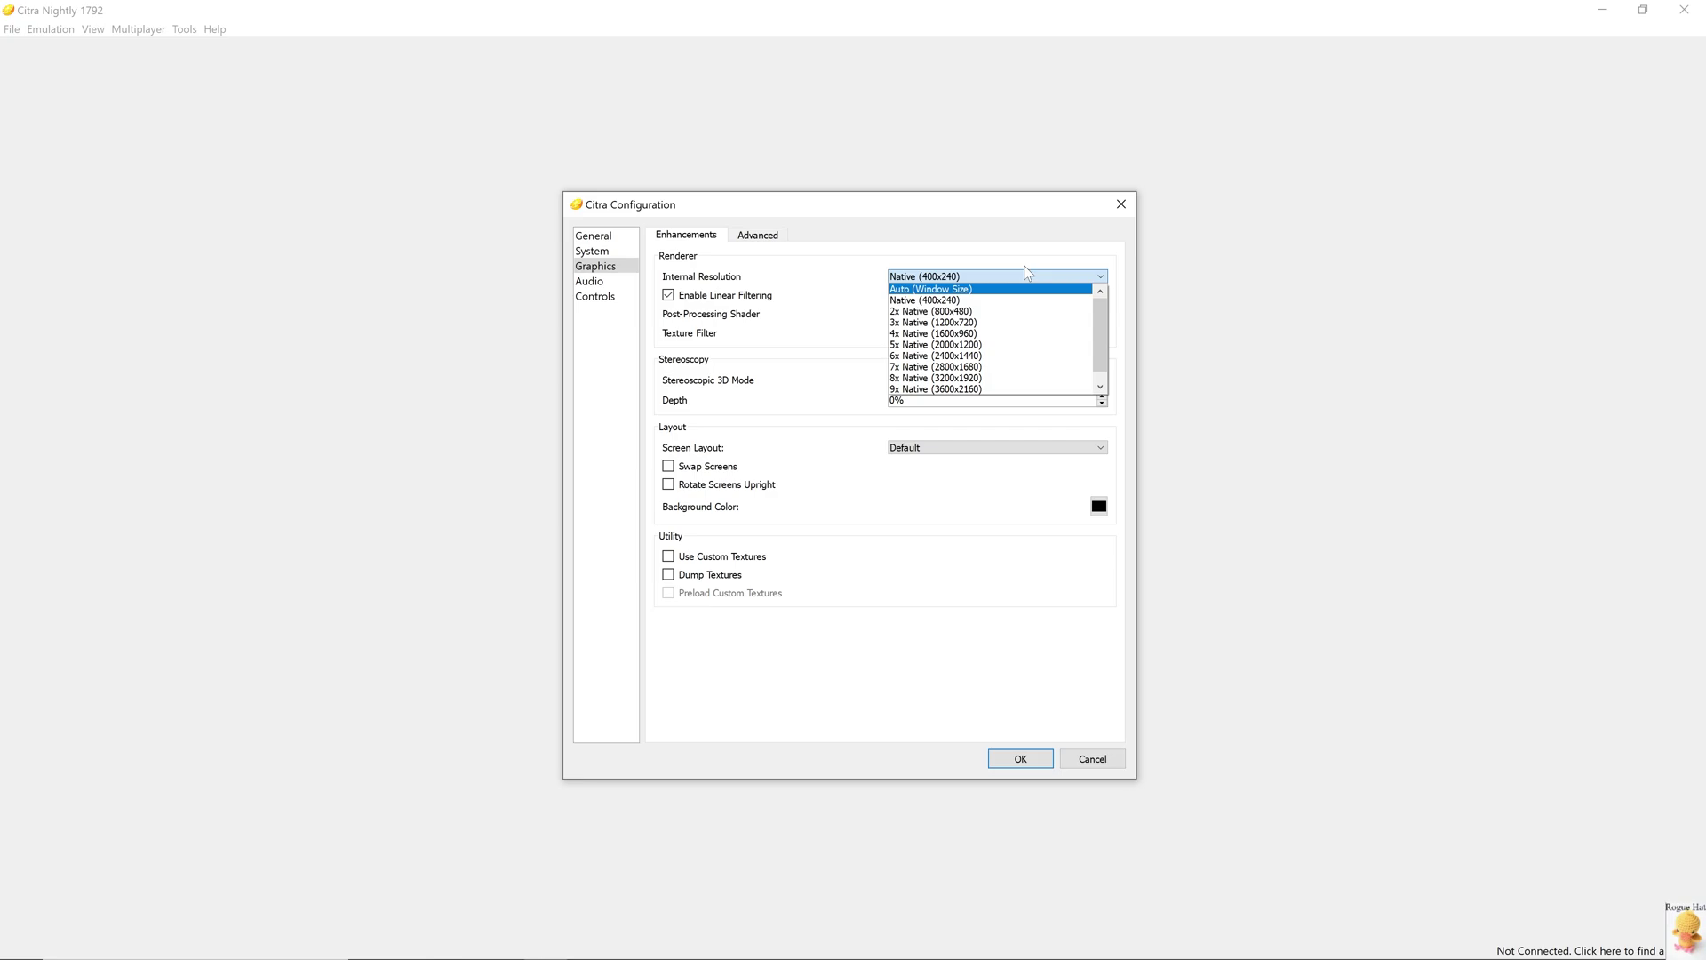
left_click(778, 295)
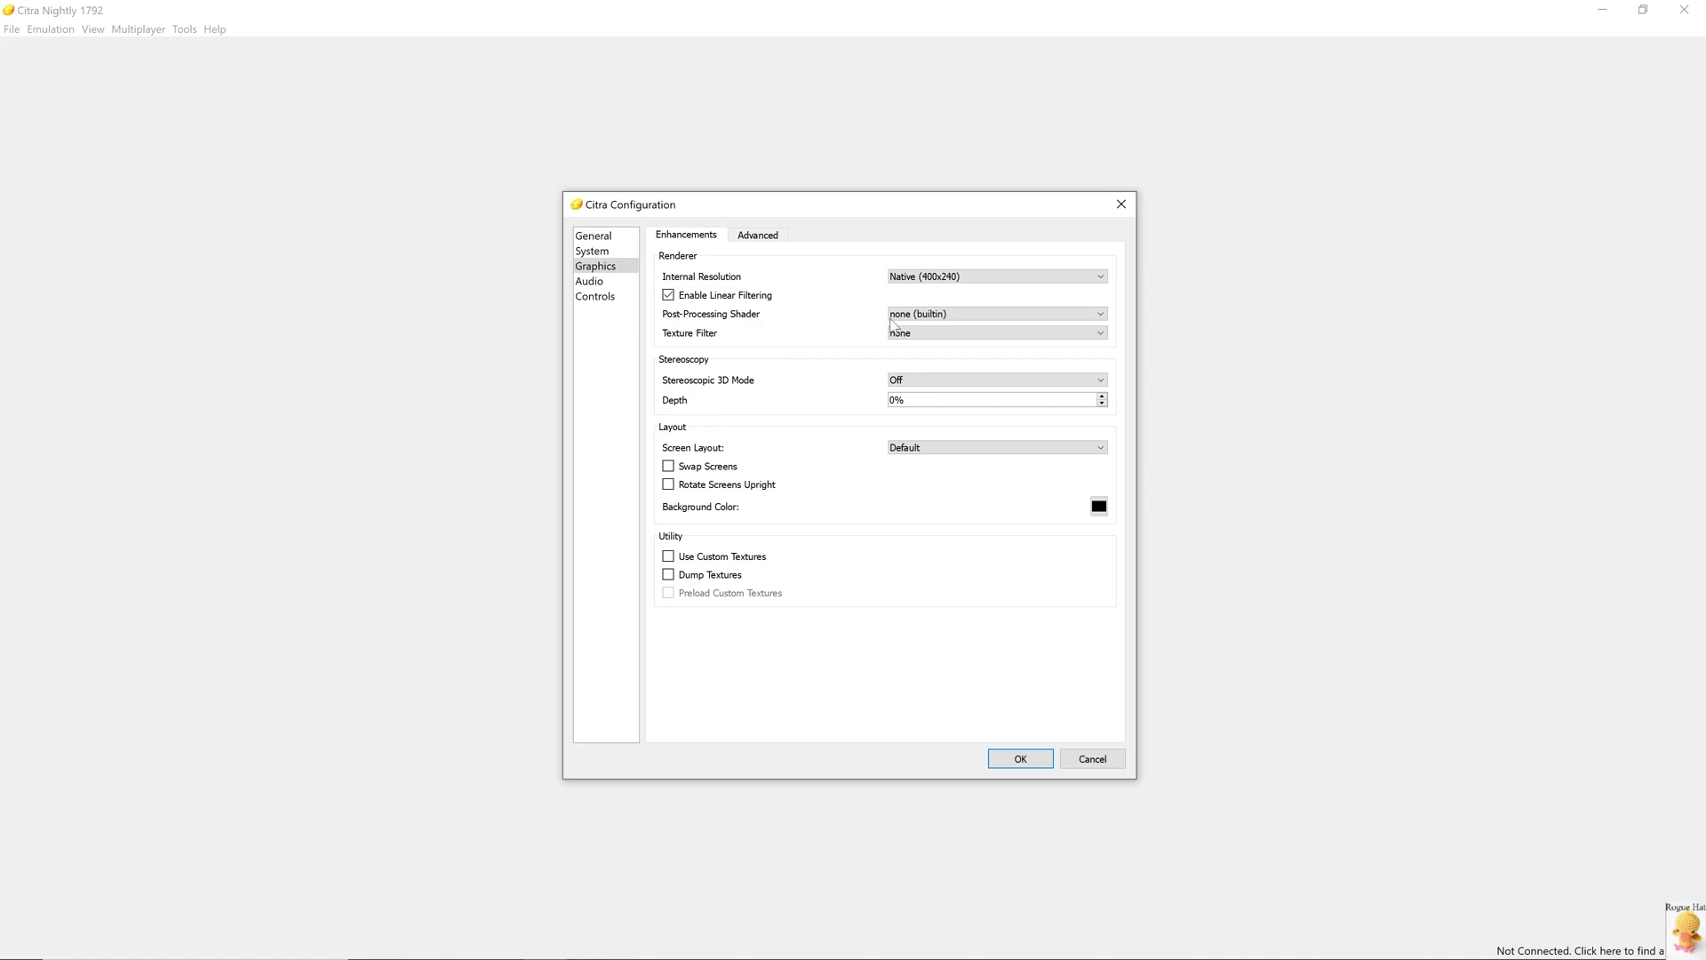
left_click(958, 334)
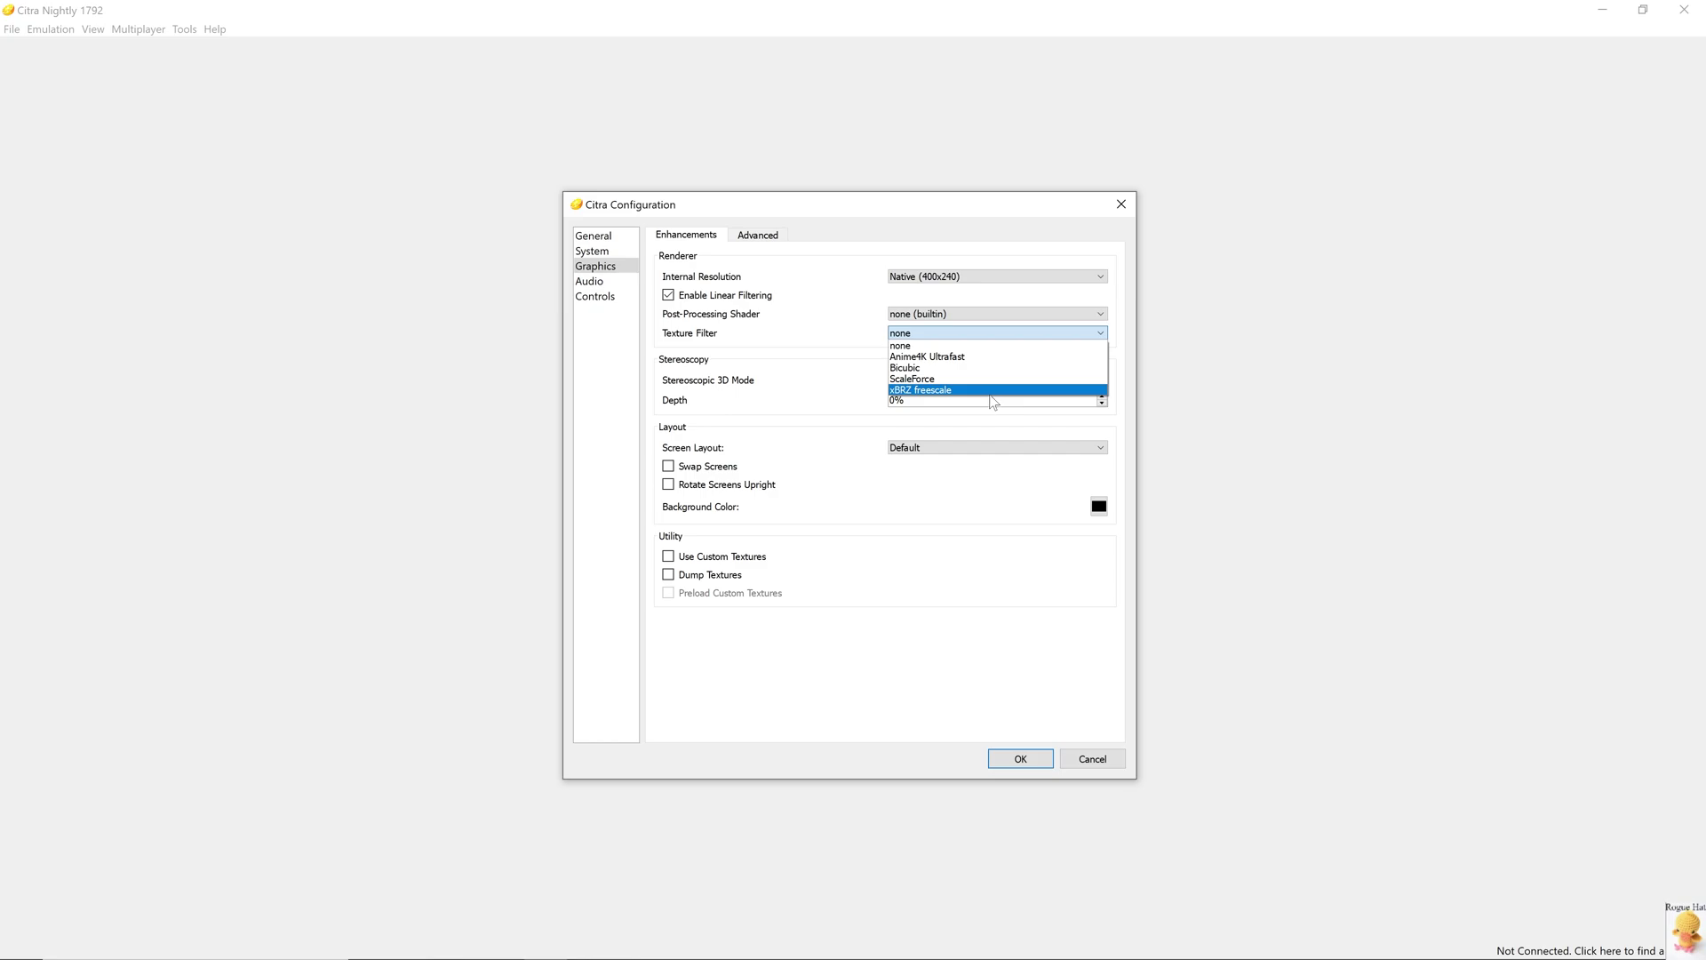
left_click(751, 342)
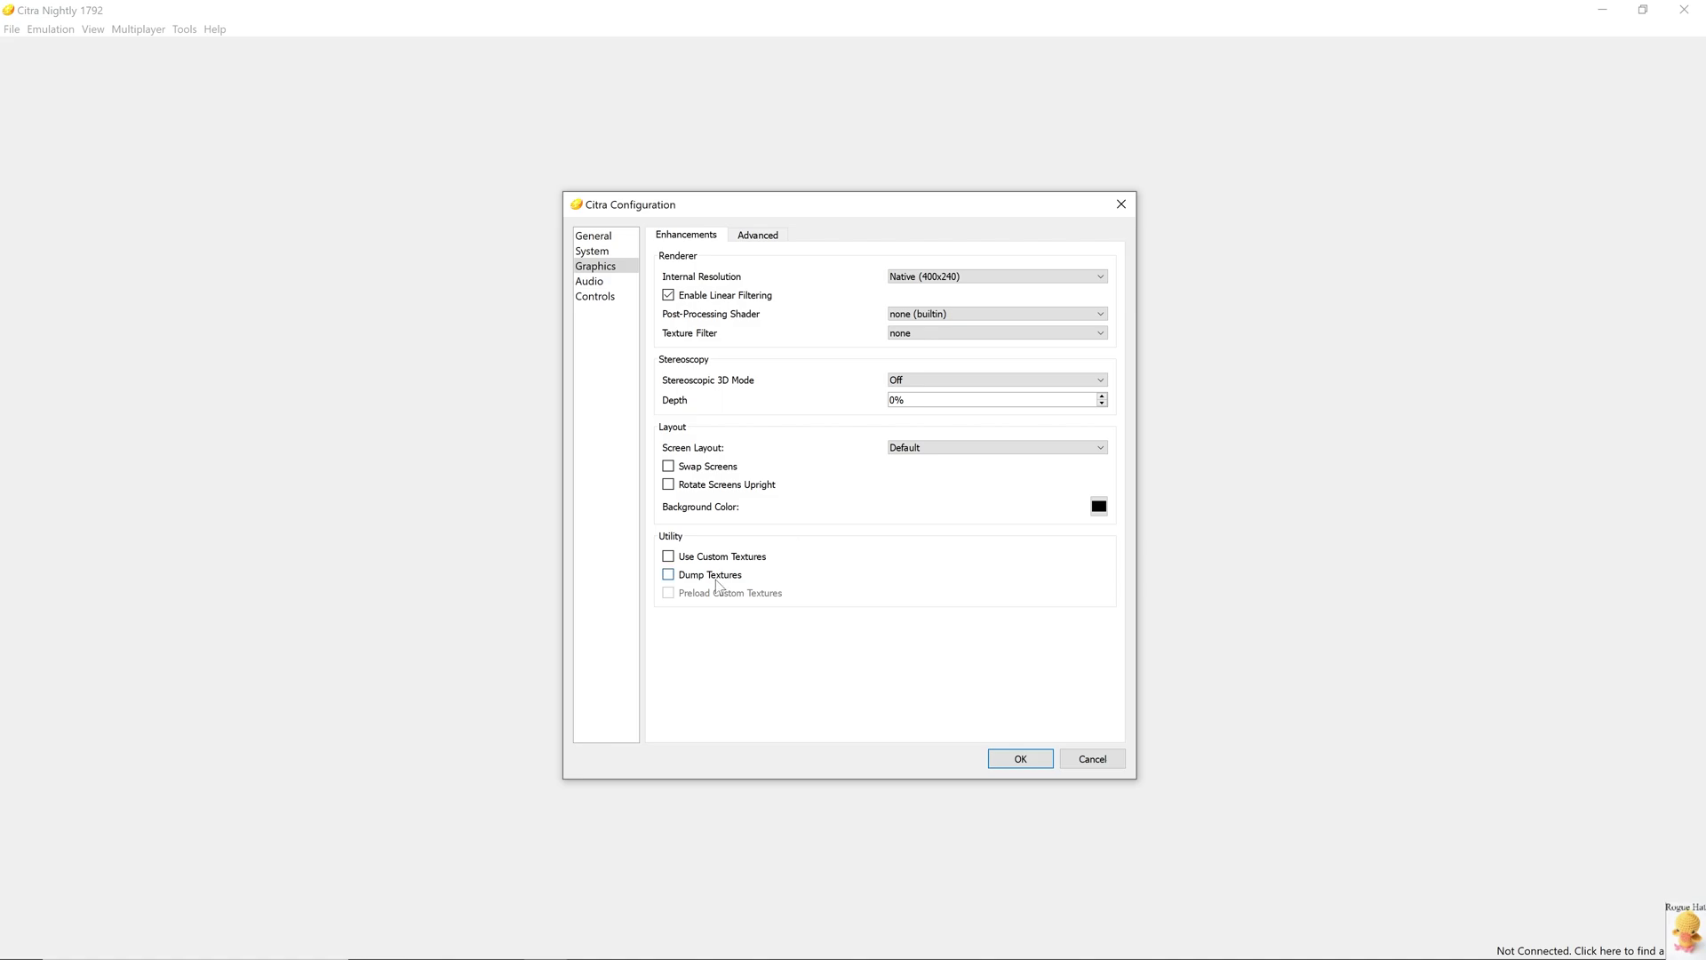
mouse_move(716, 581)
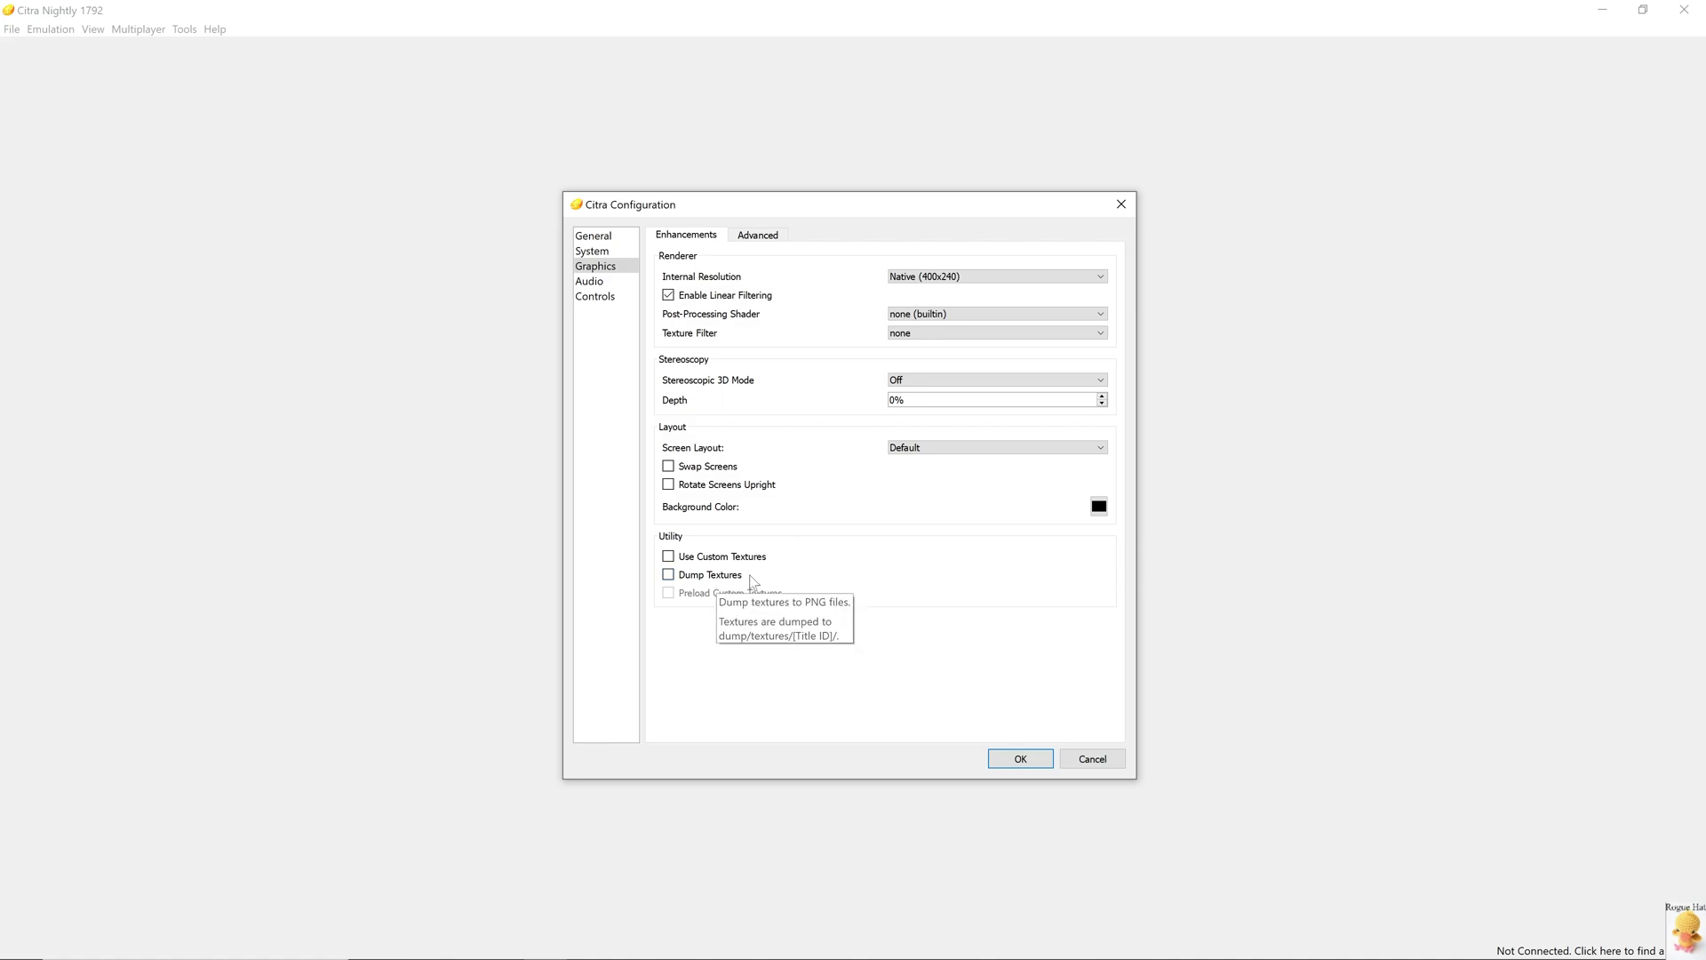
left_click(747, 237)
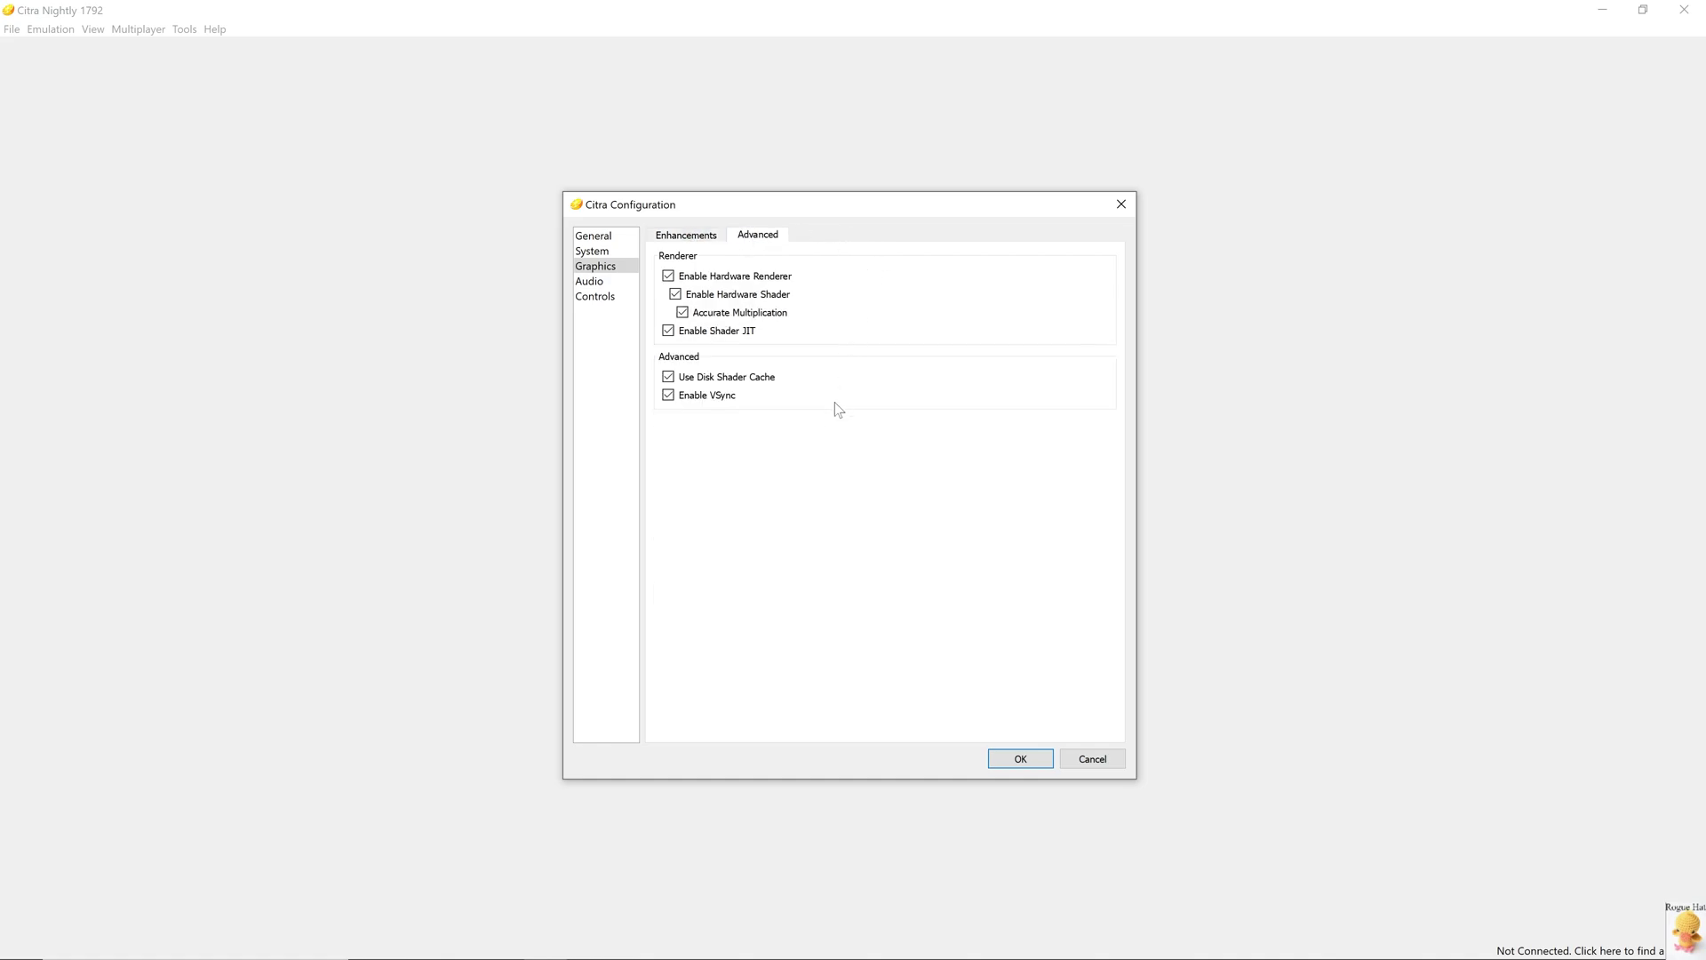
mouse_move(887, 331)
- Examine the emulation choices in the Audio settings, and bring up the Controls input mapping
left_click(589, 280)
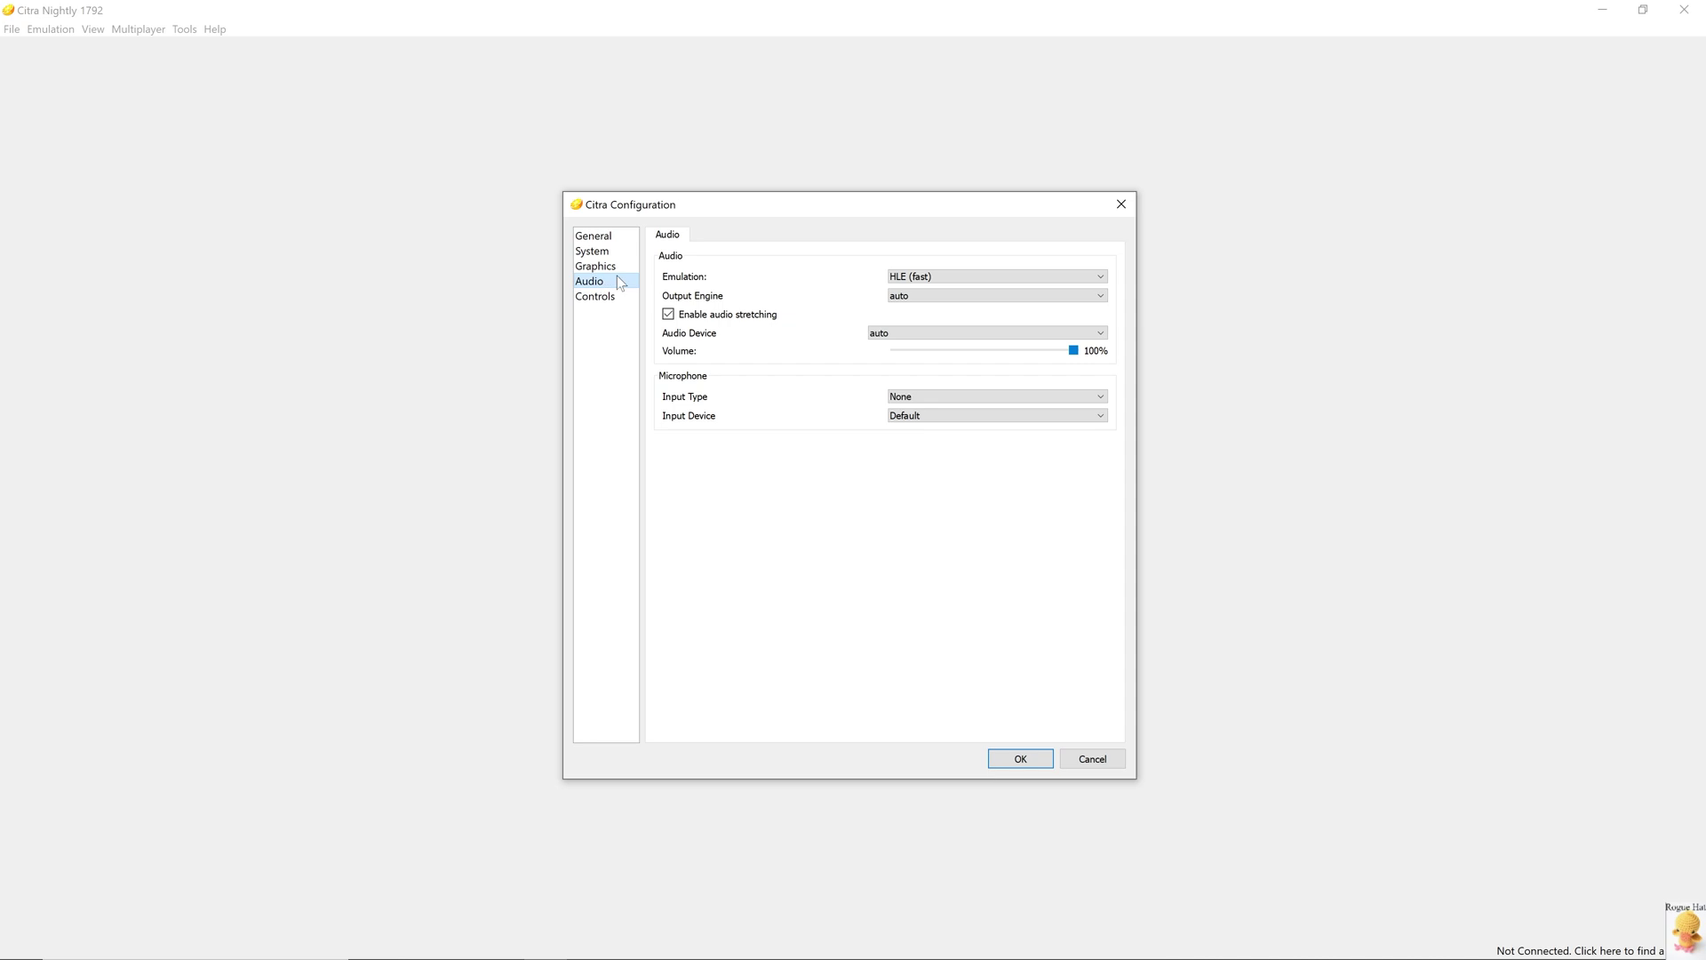
left_click(937, 279)
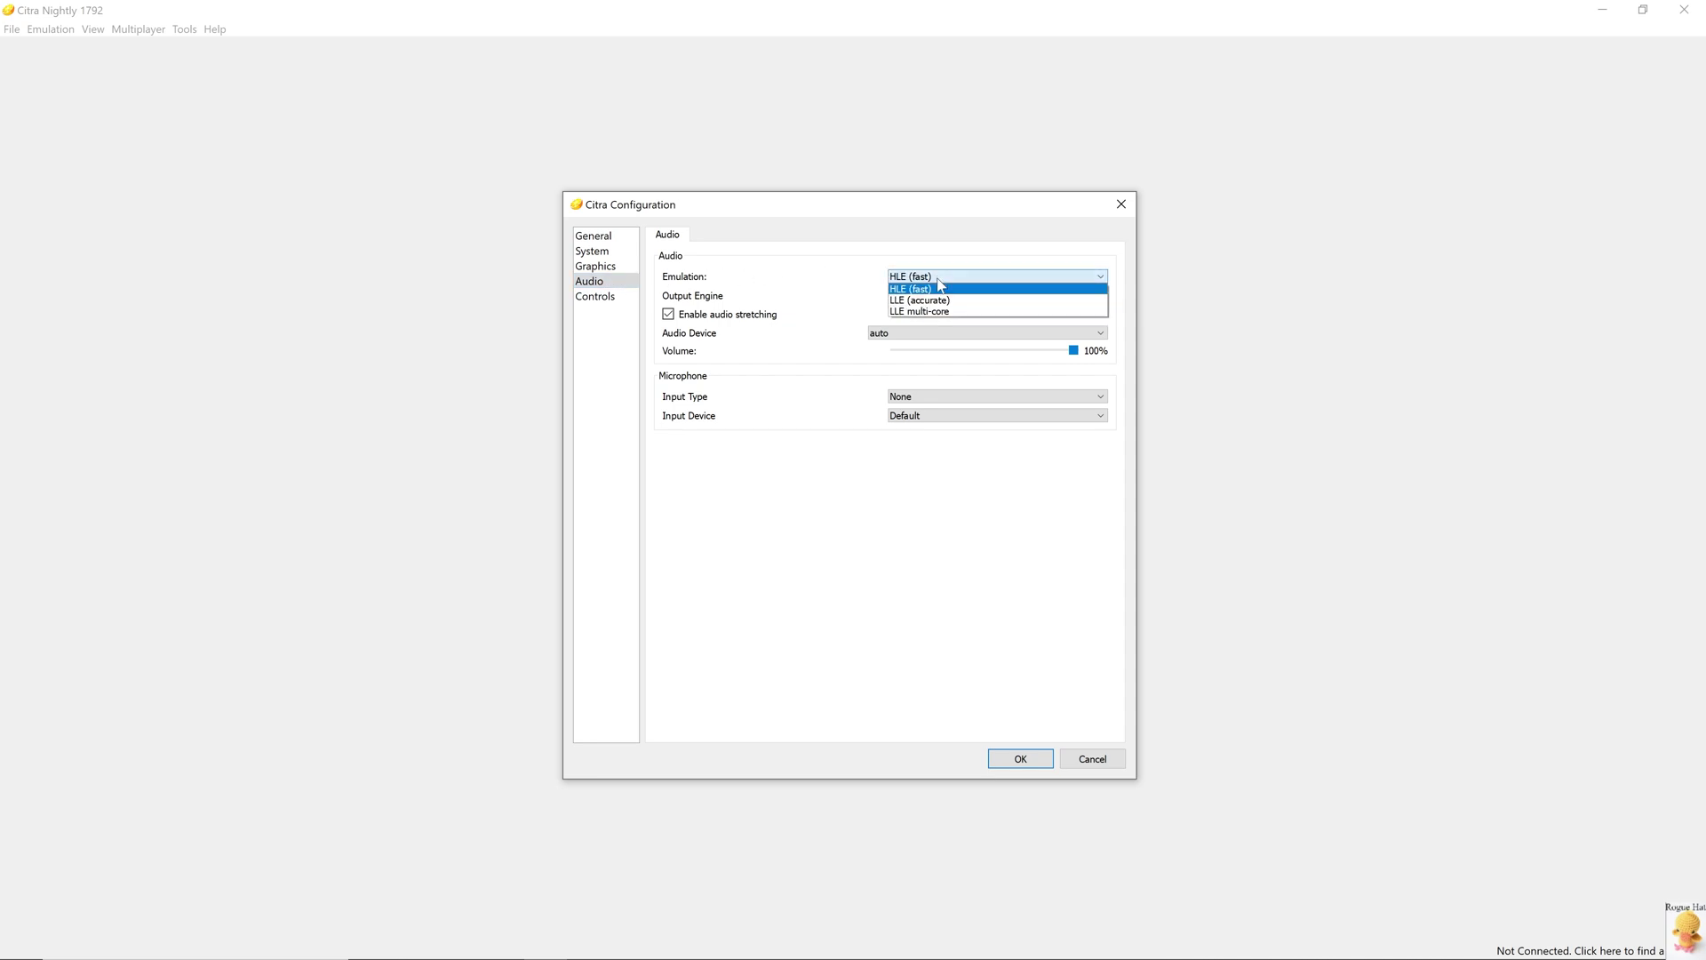
left_click(941, 279)
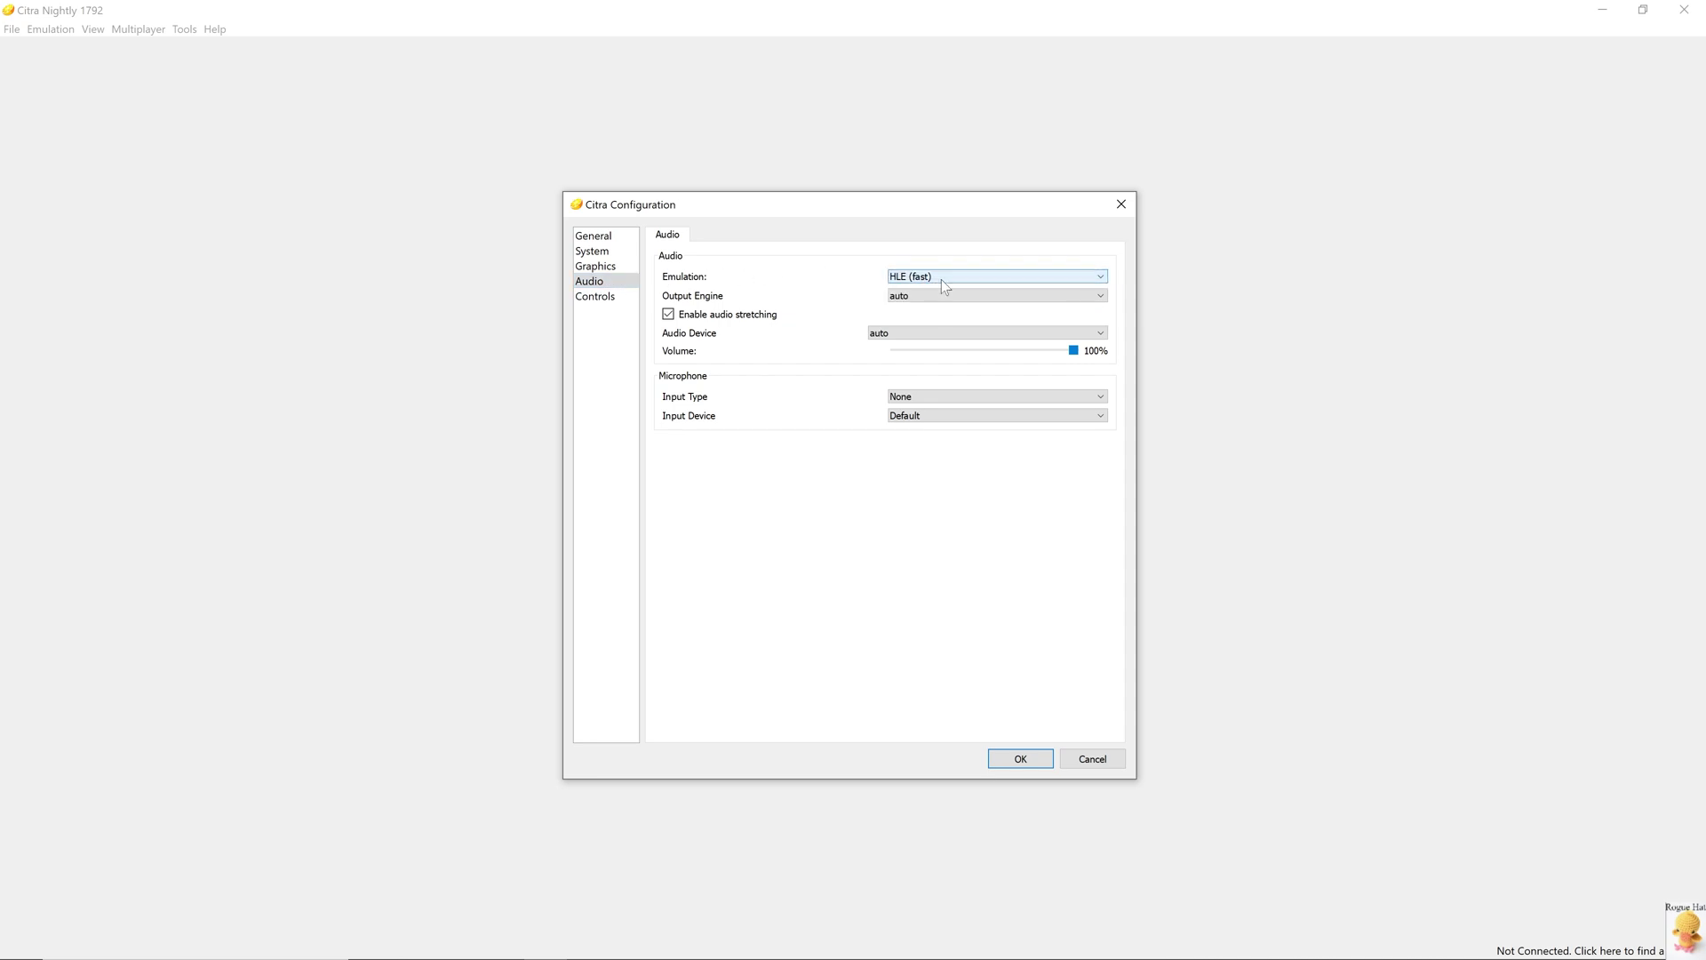
left_click(941, 279)
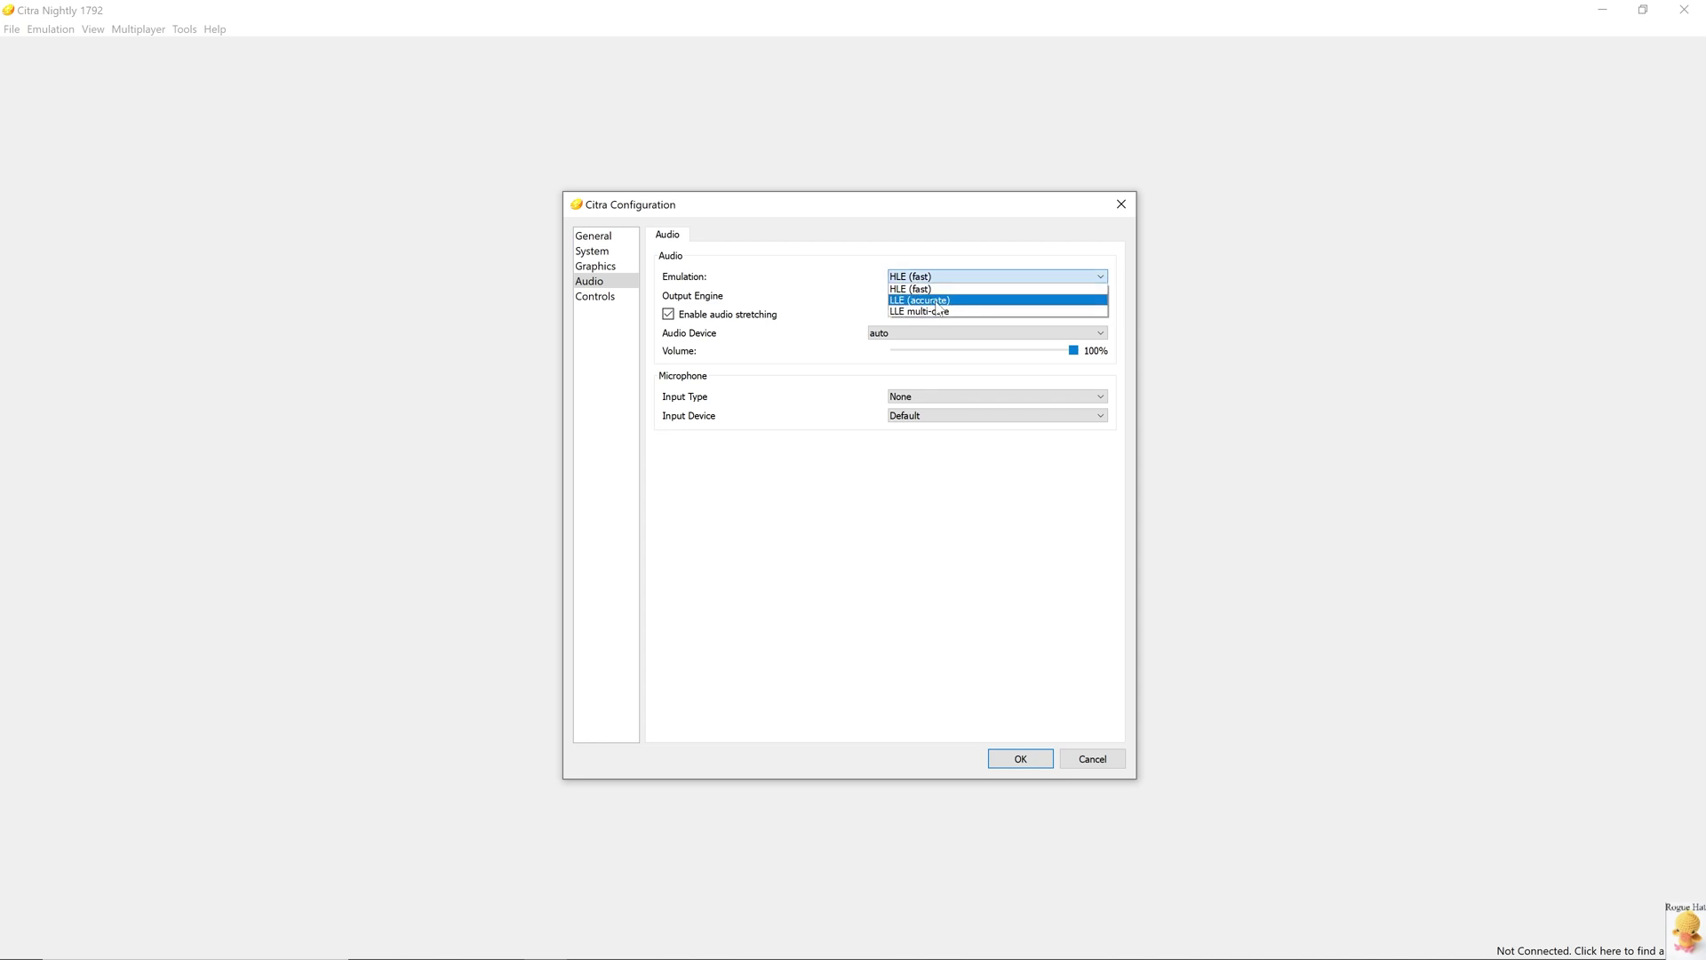
left_click(739, 321)
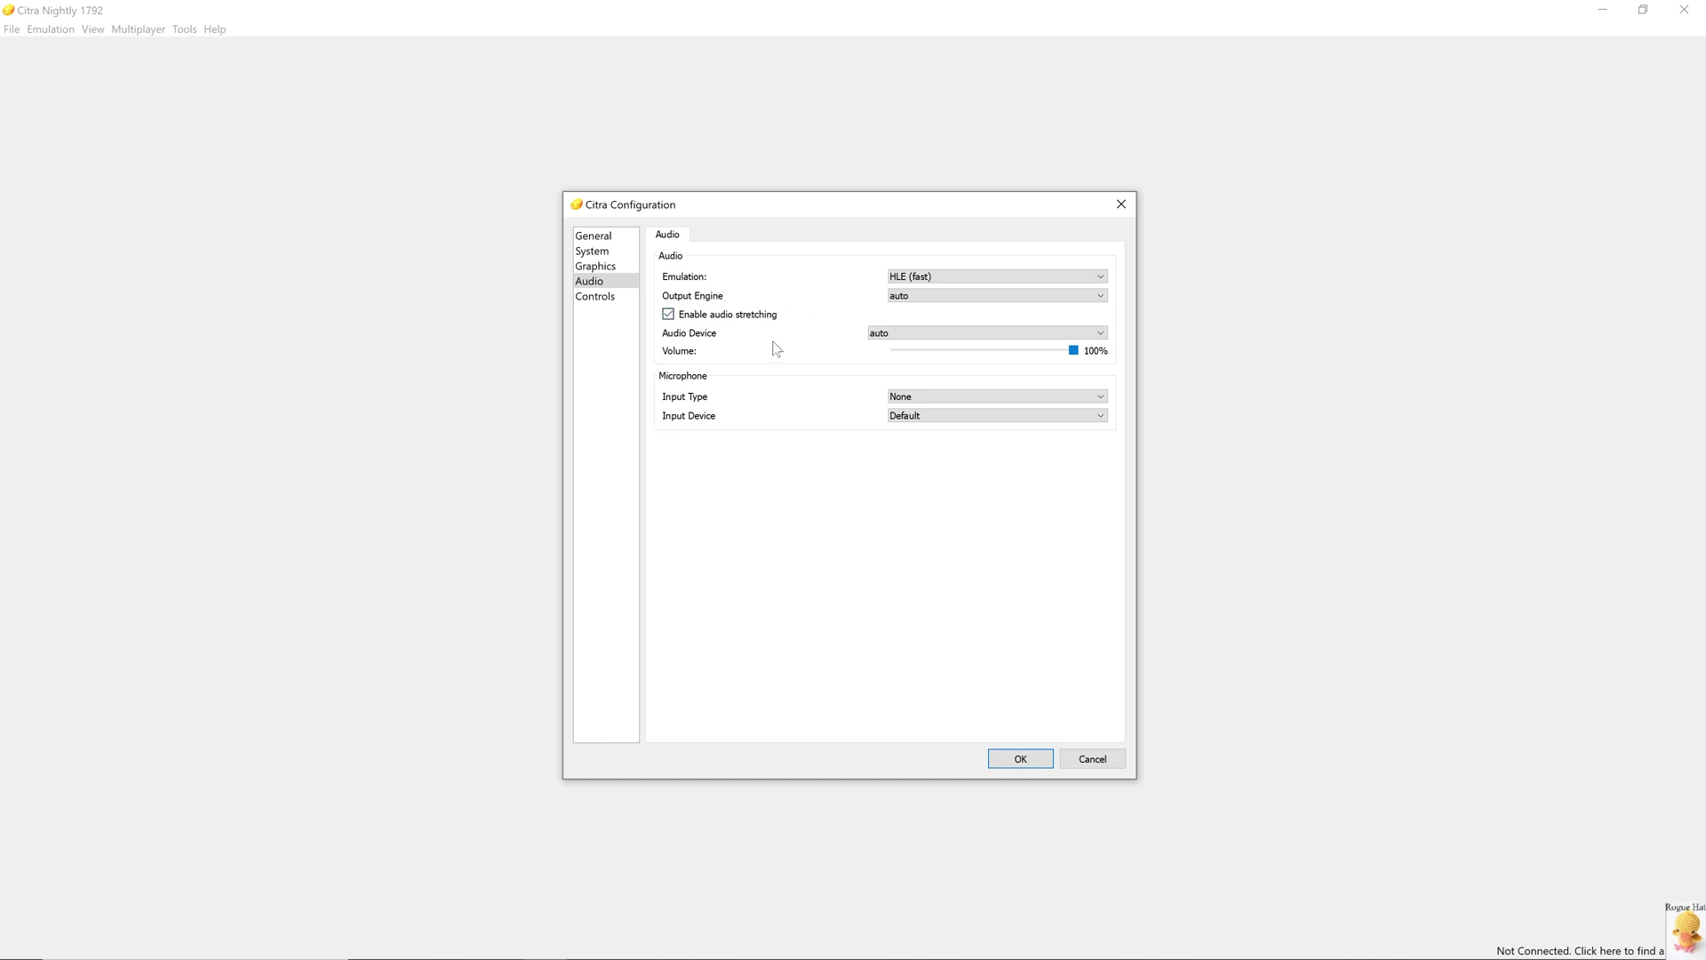
key("Down")
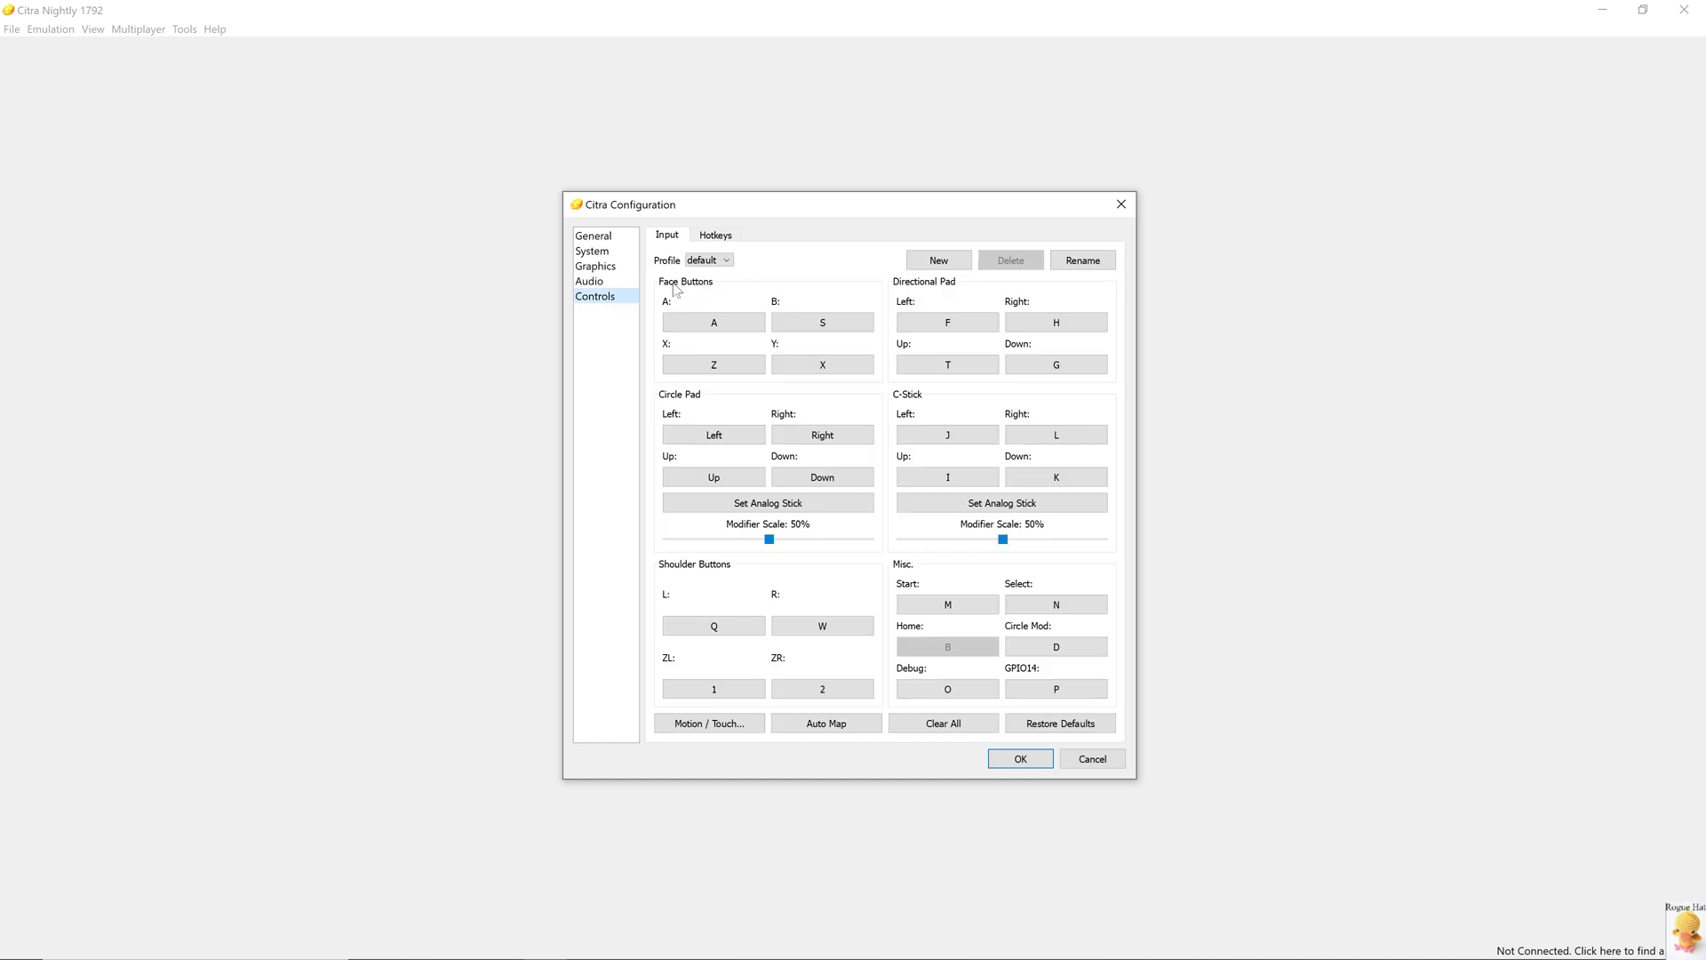
- Keep the default input profile for the controls and confirm the configuration
left_click(709, 257)
left_click(707, 271)
key("Return")
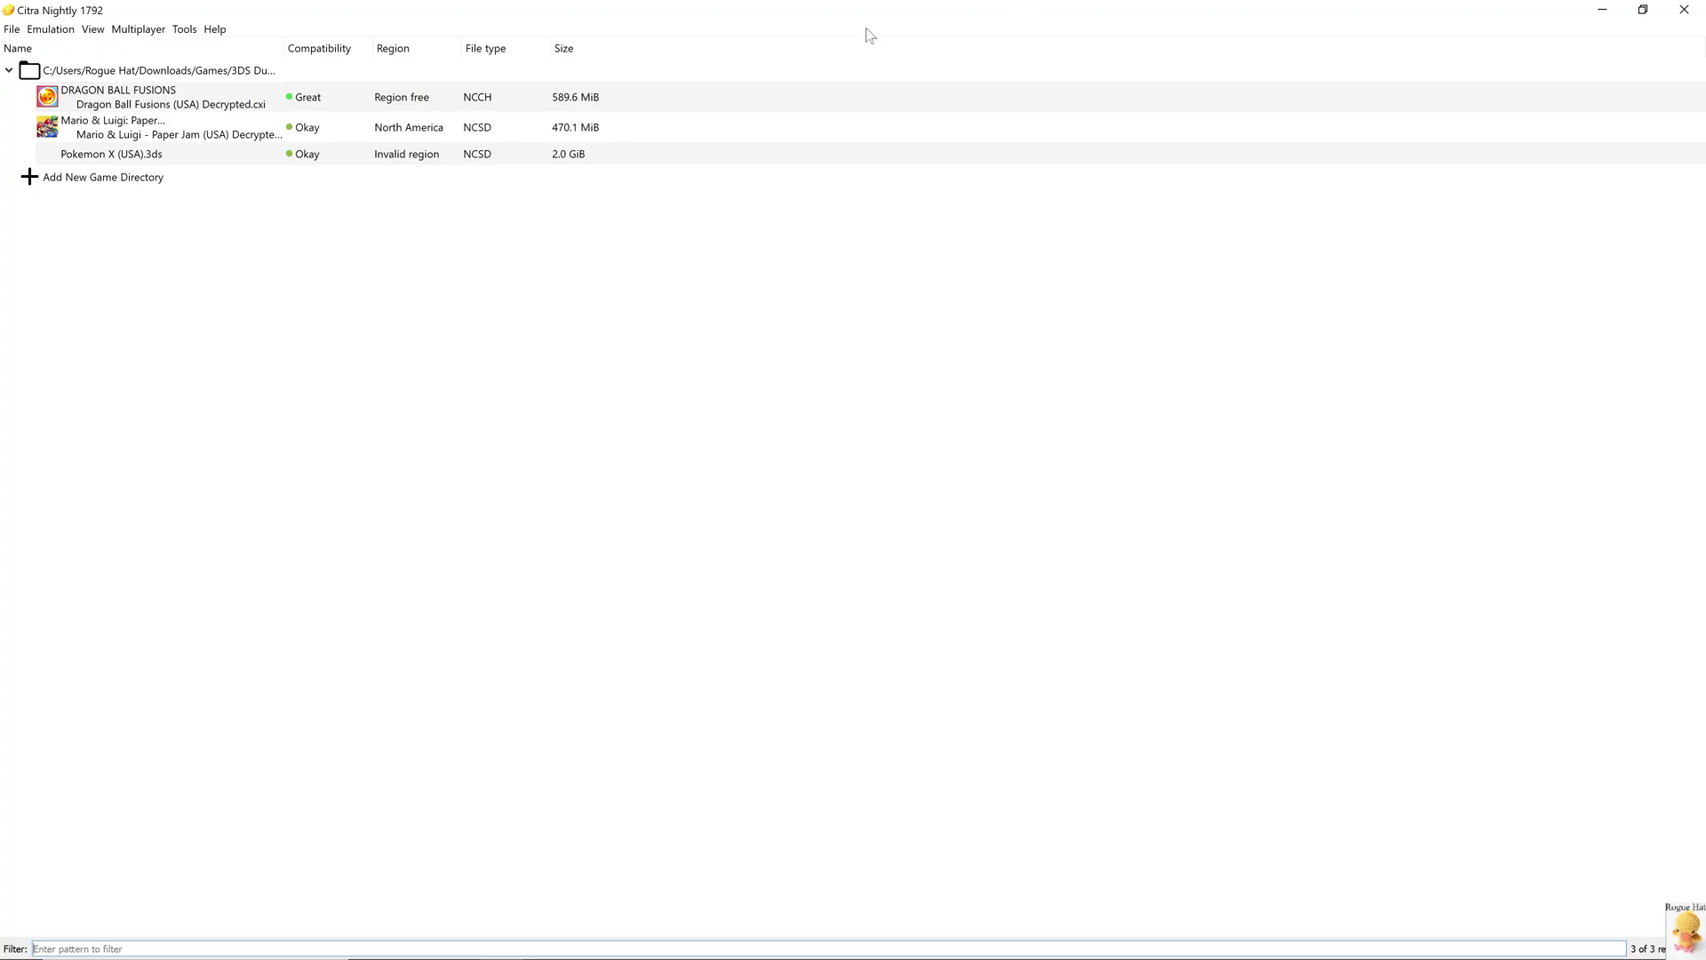
- Try to launch Pokemon X (USA).3ds from the game list
double_click(691, 152)
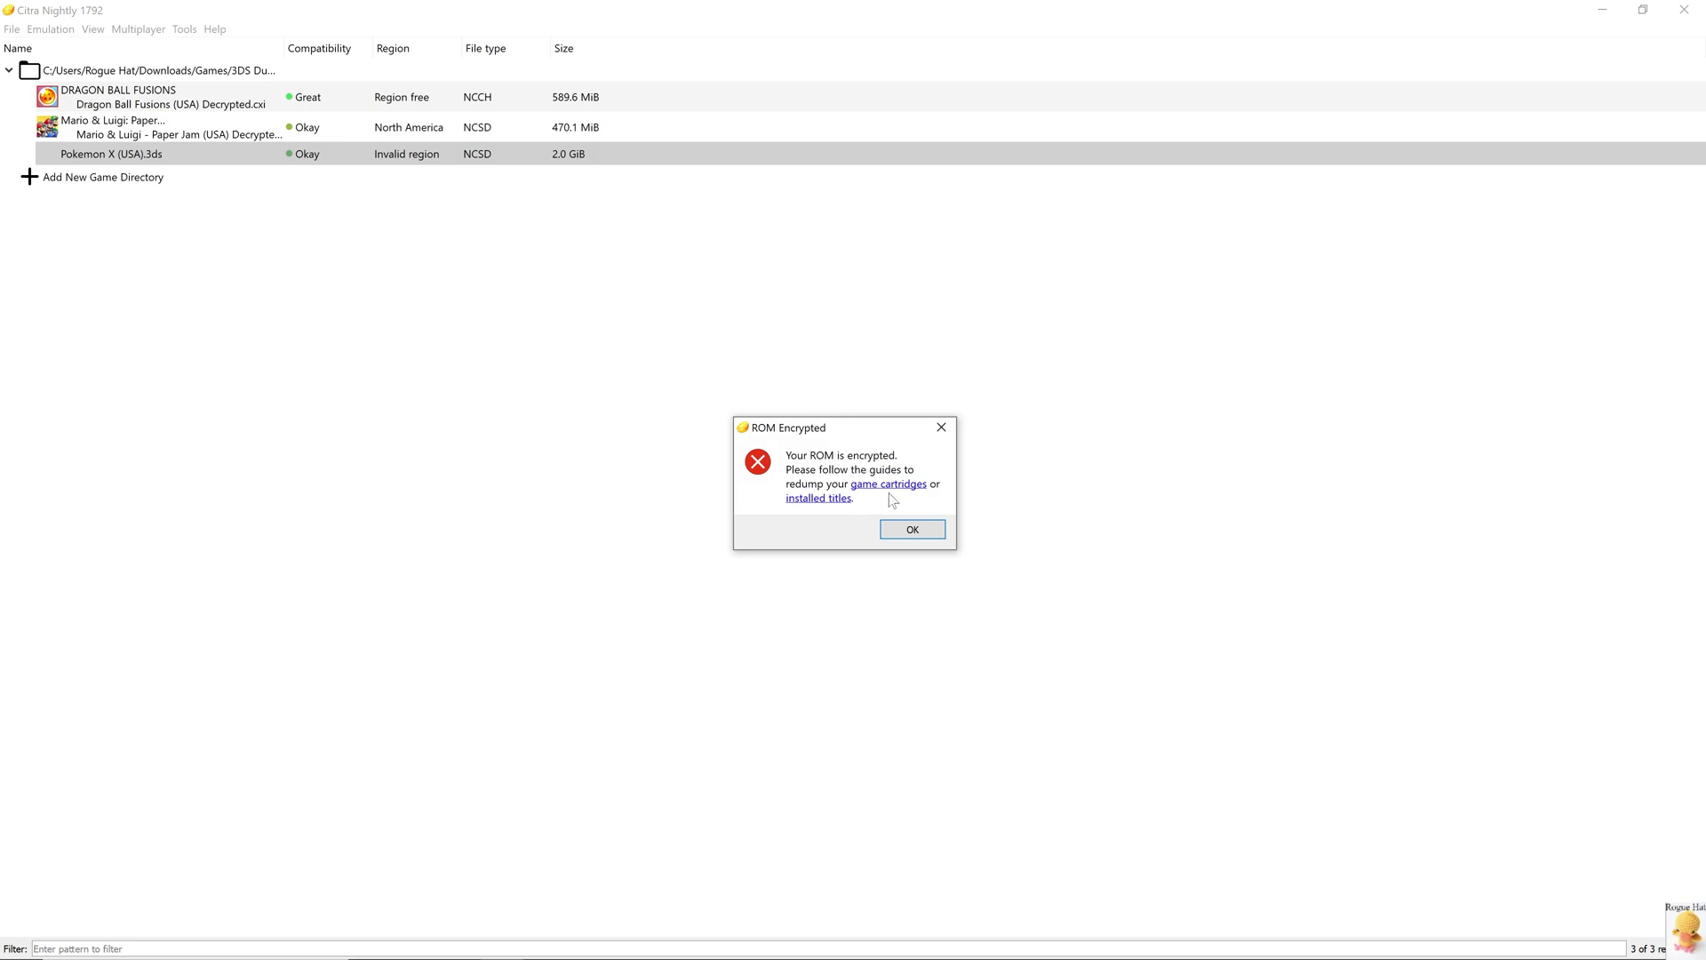
left_click(940, 427)
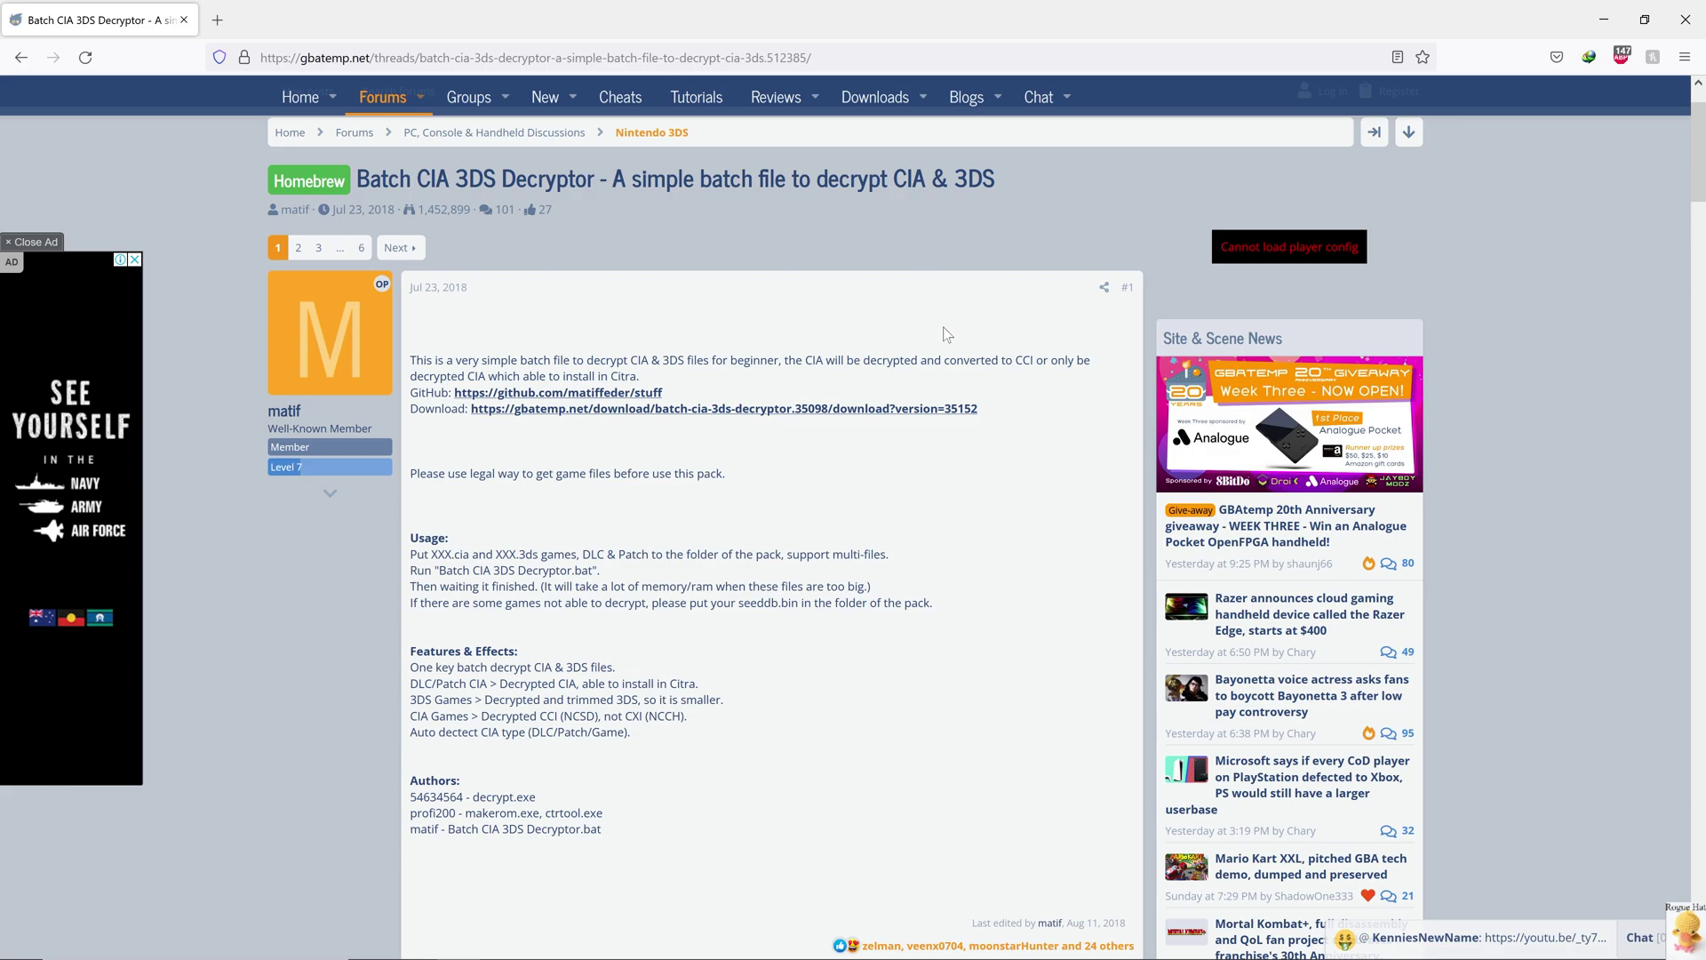
- Download Batch CIA 3DS Decryptor.zip from GBAtemp and place its files in the folder holding Pokemon X (USA).3ds
left_click(925, 409)
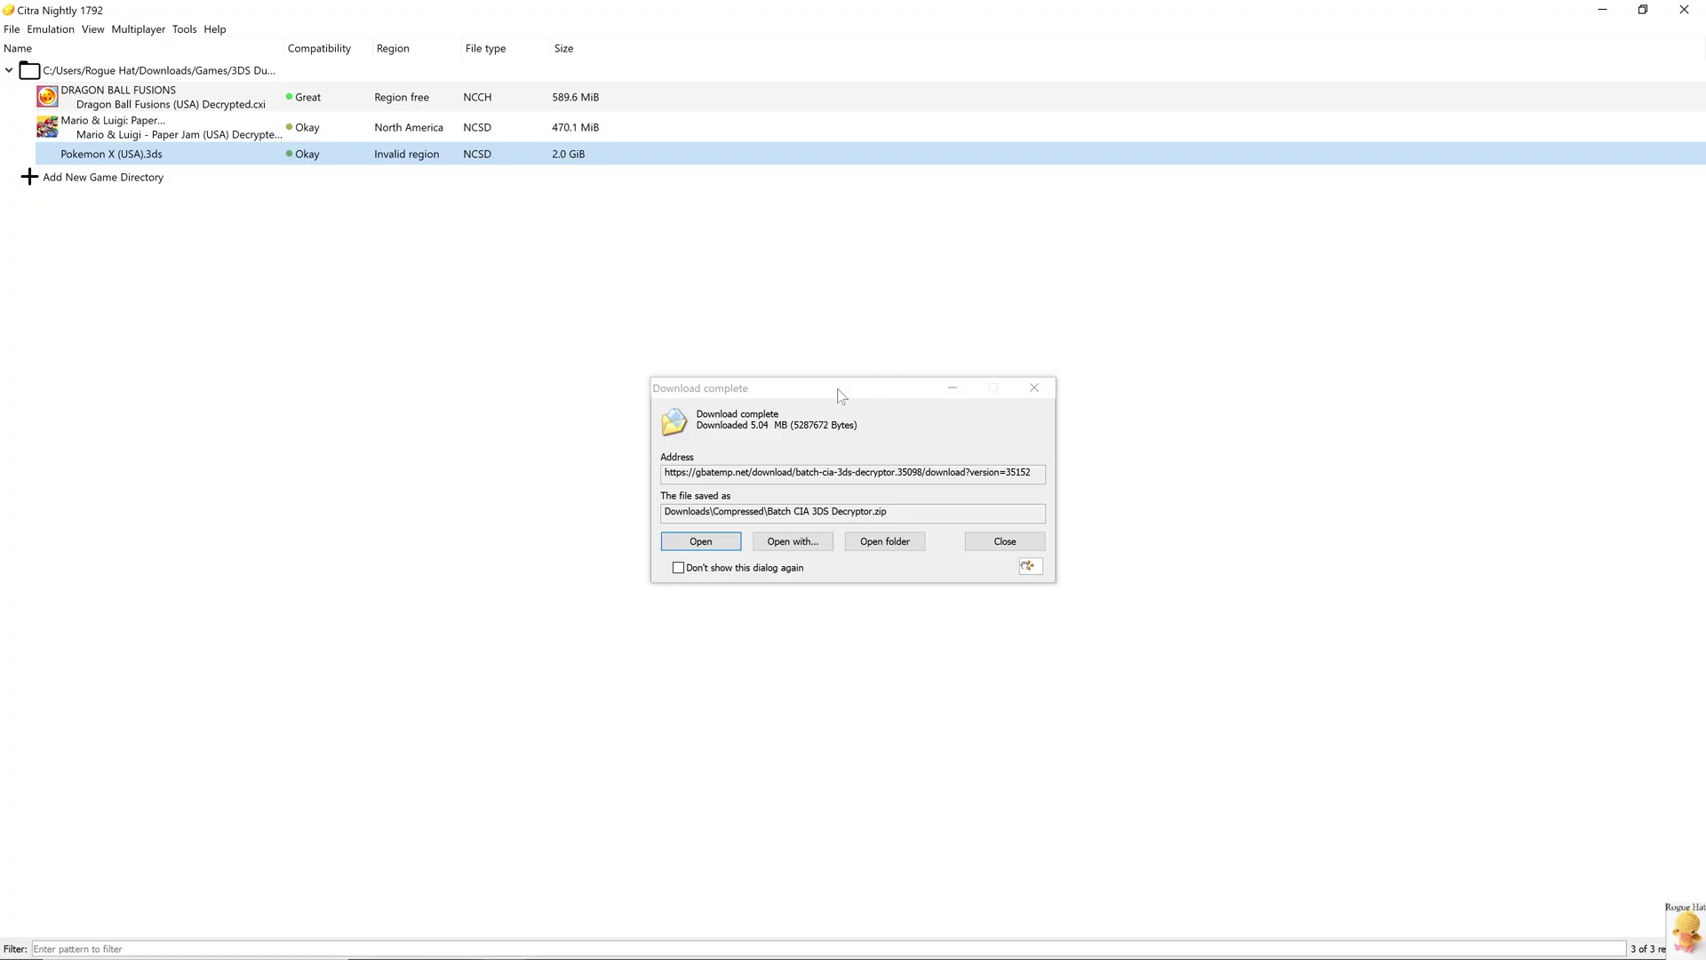
key("Return")
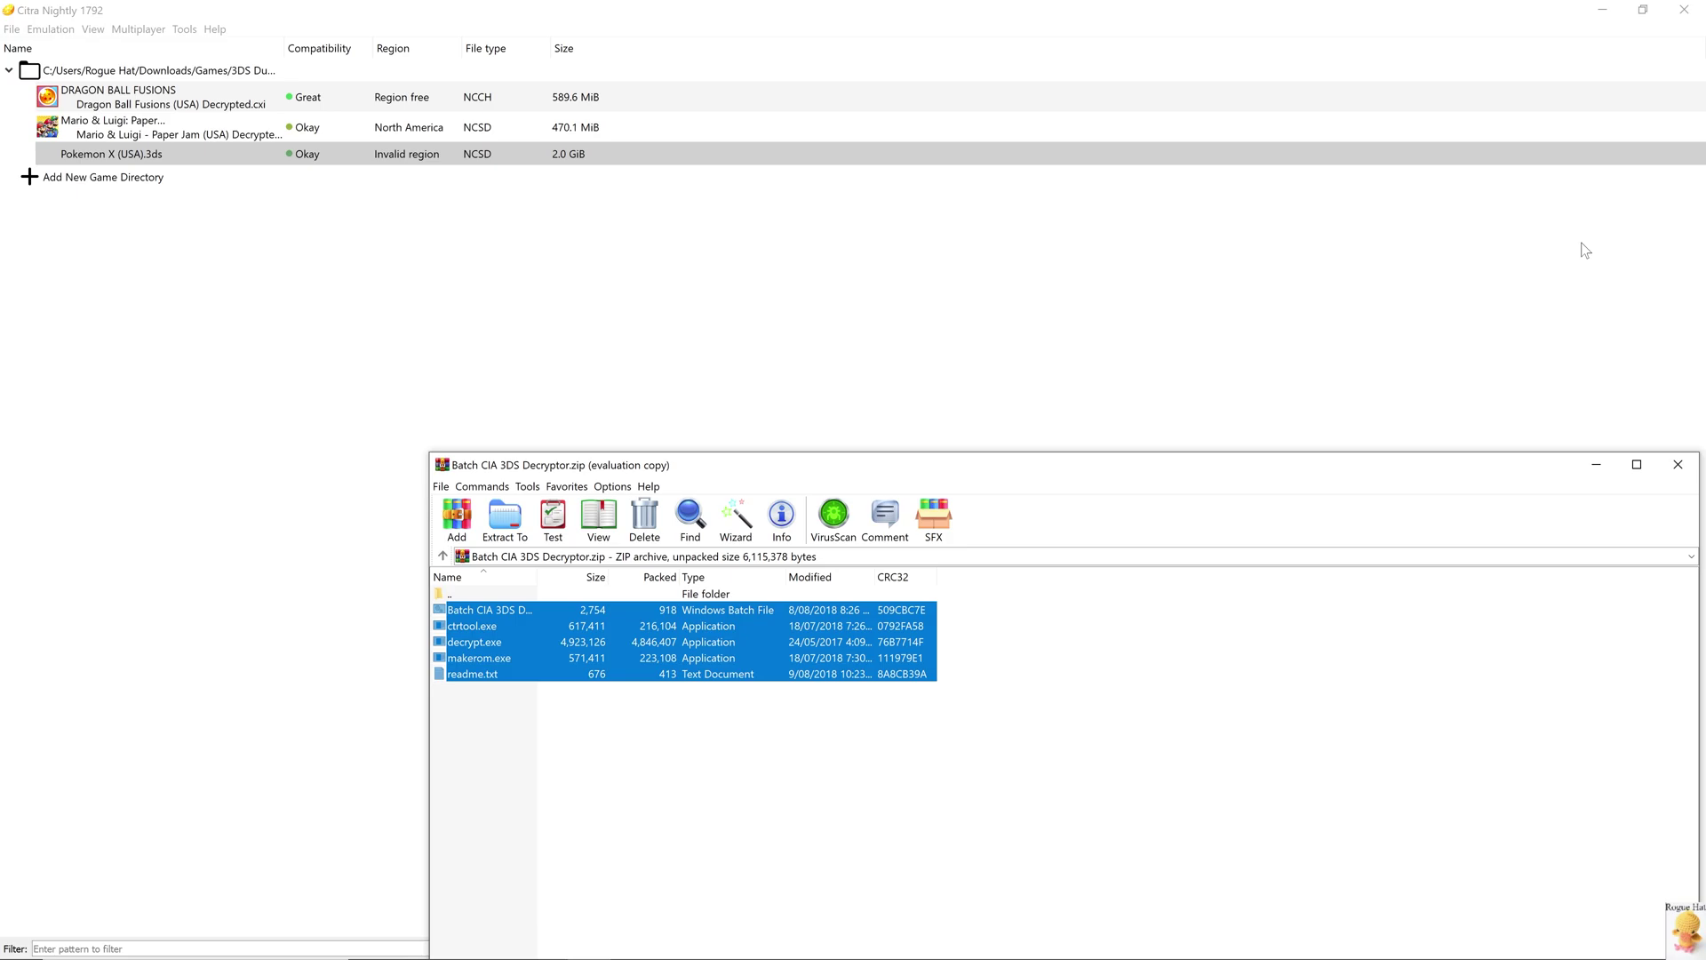
right_click(298, 236)
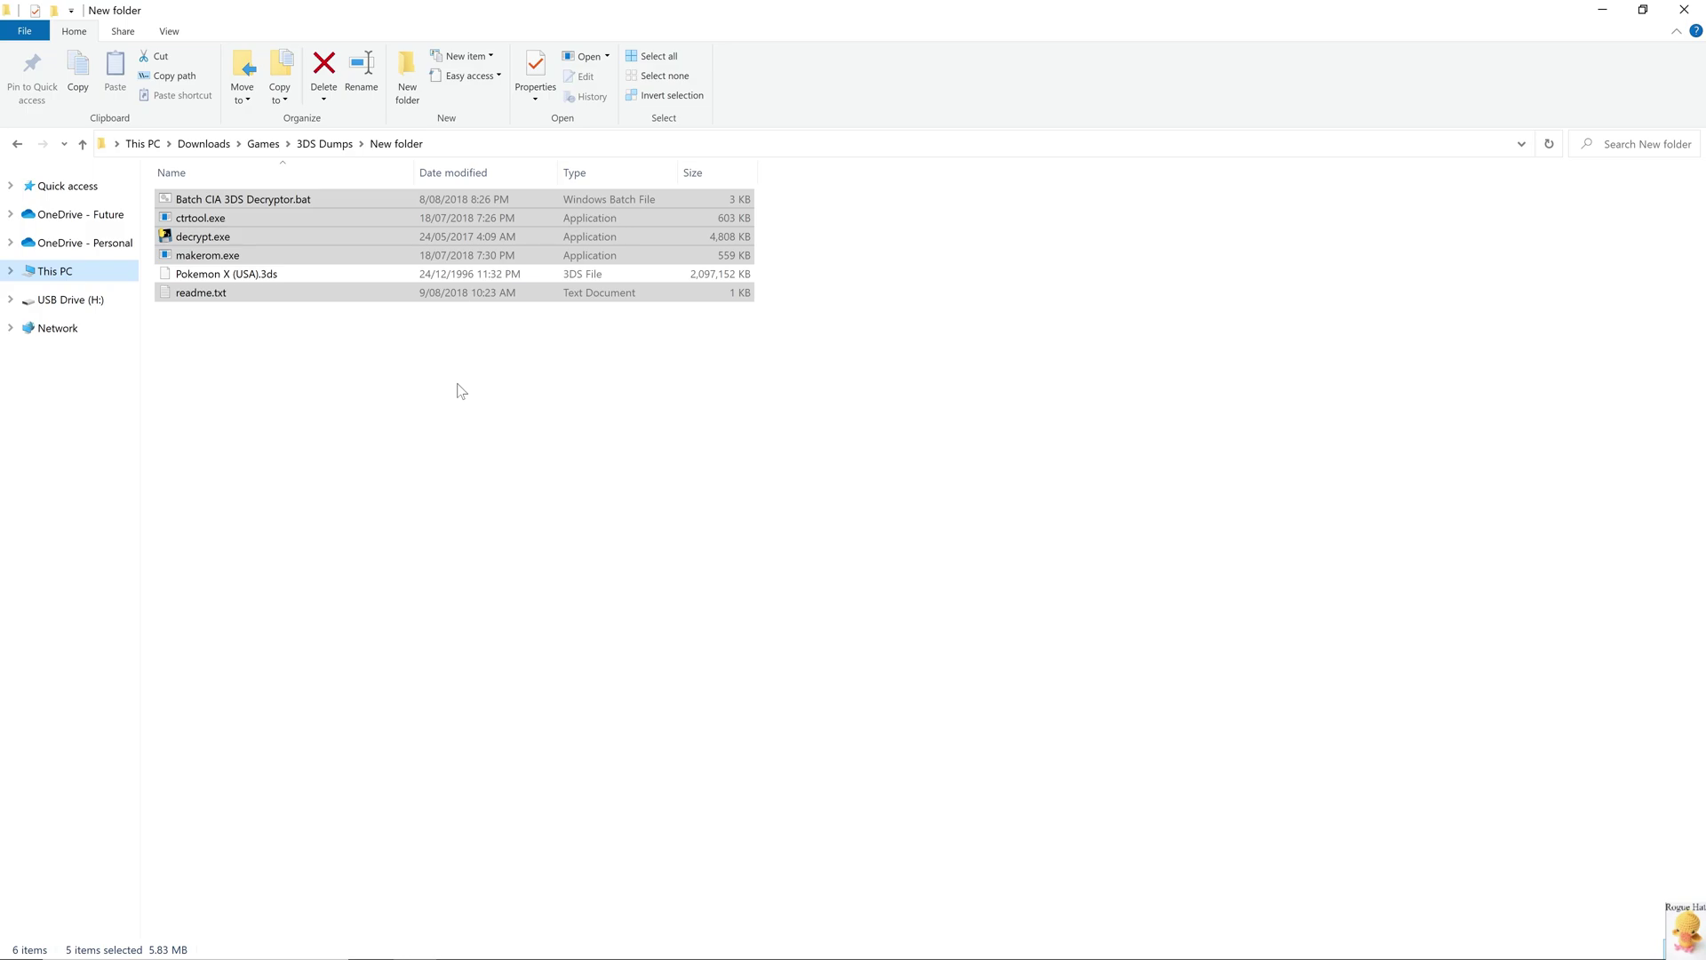
- Run Batch CIA 3DS Decryptor.bat to decrypt the Pokemon X dump
left_click(461, 391)
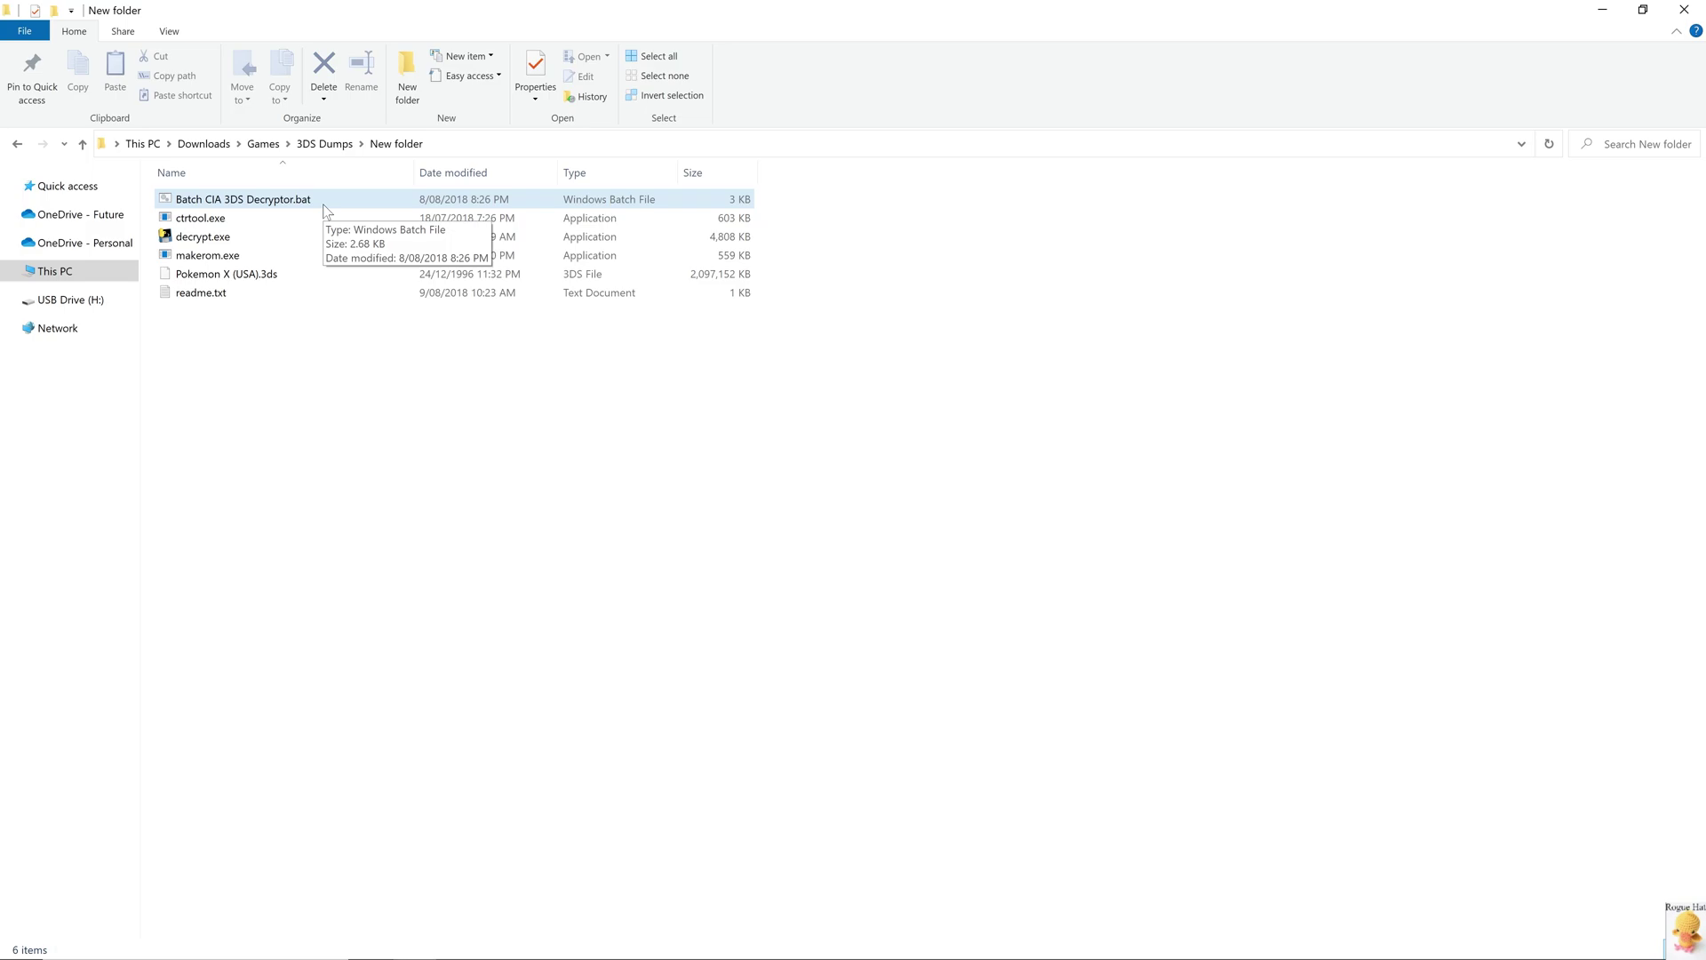
double_click(324, 206)
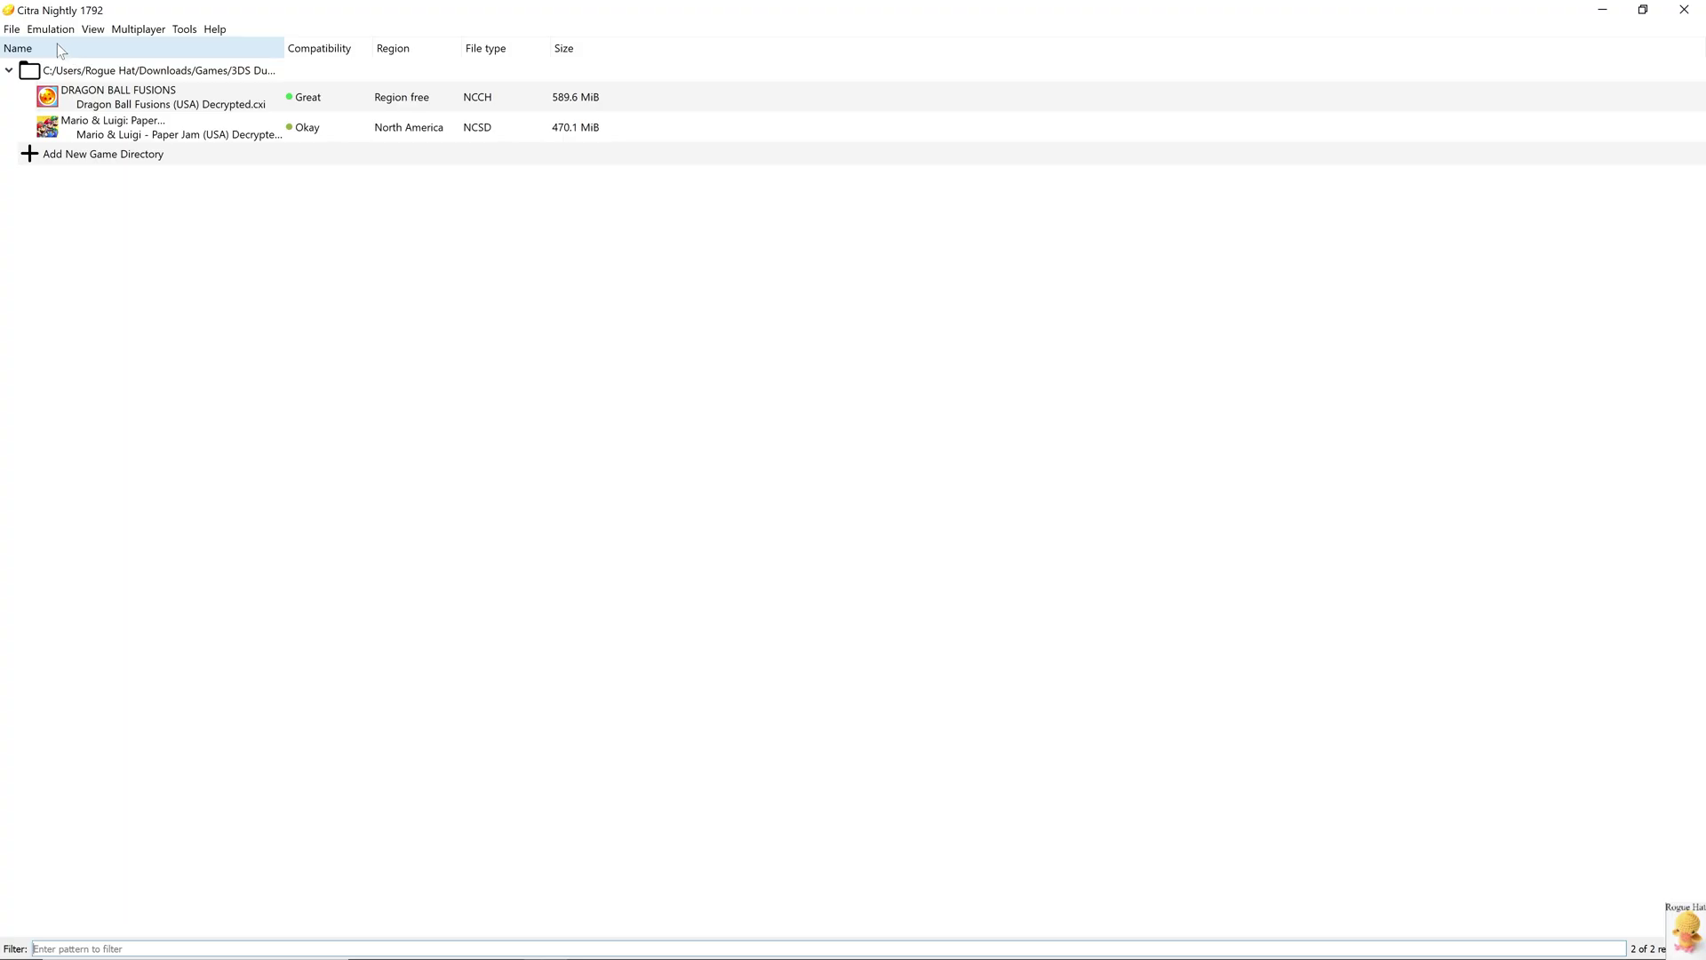
- Load Pokemon X (USA)-decrypted.3ds in Citra and walk the character up the path into Aquacorde Town
key("ctrl+o")
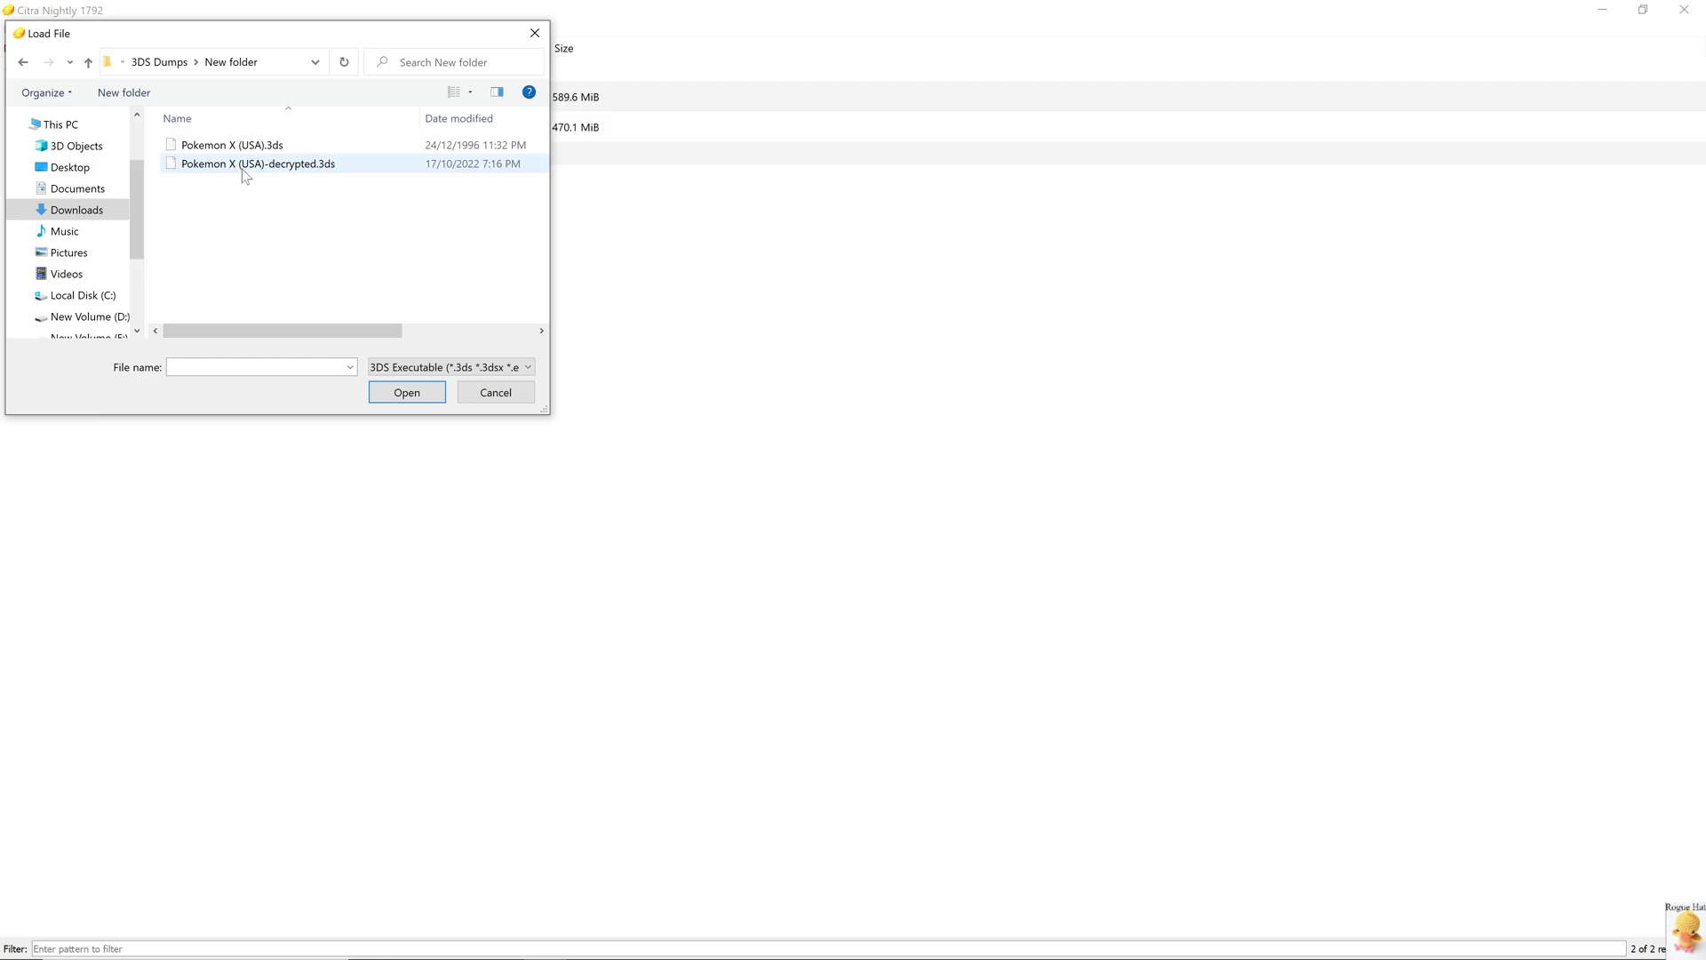
double_click(242, 169)
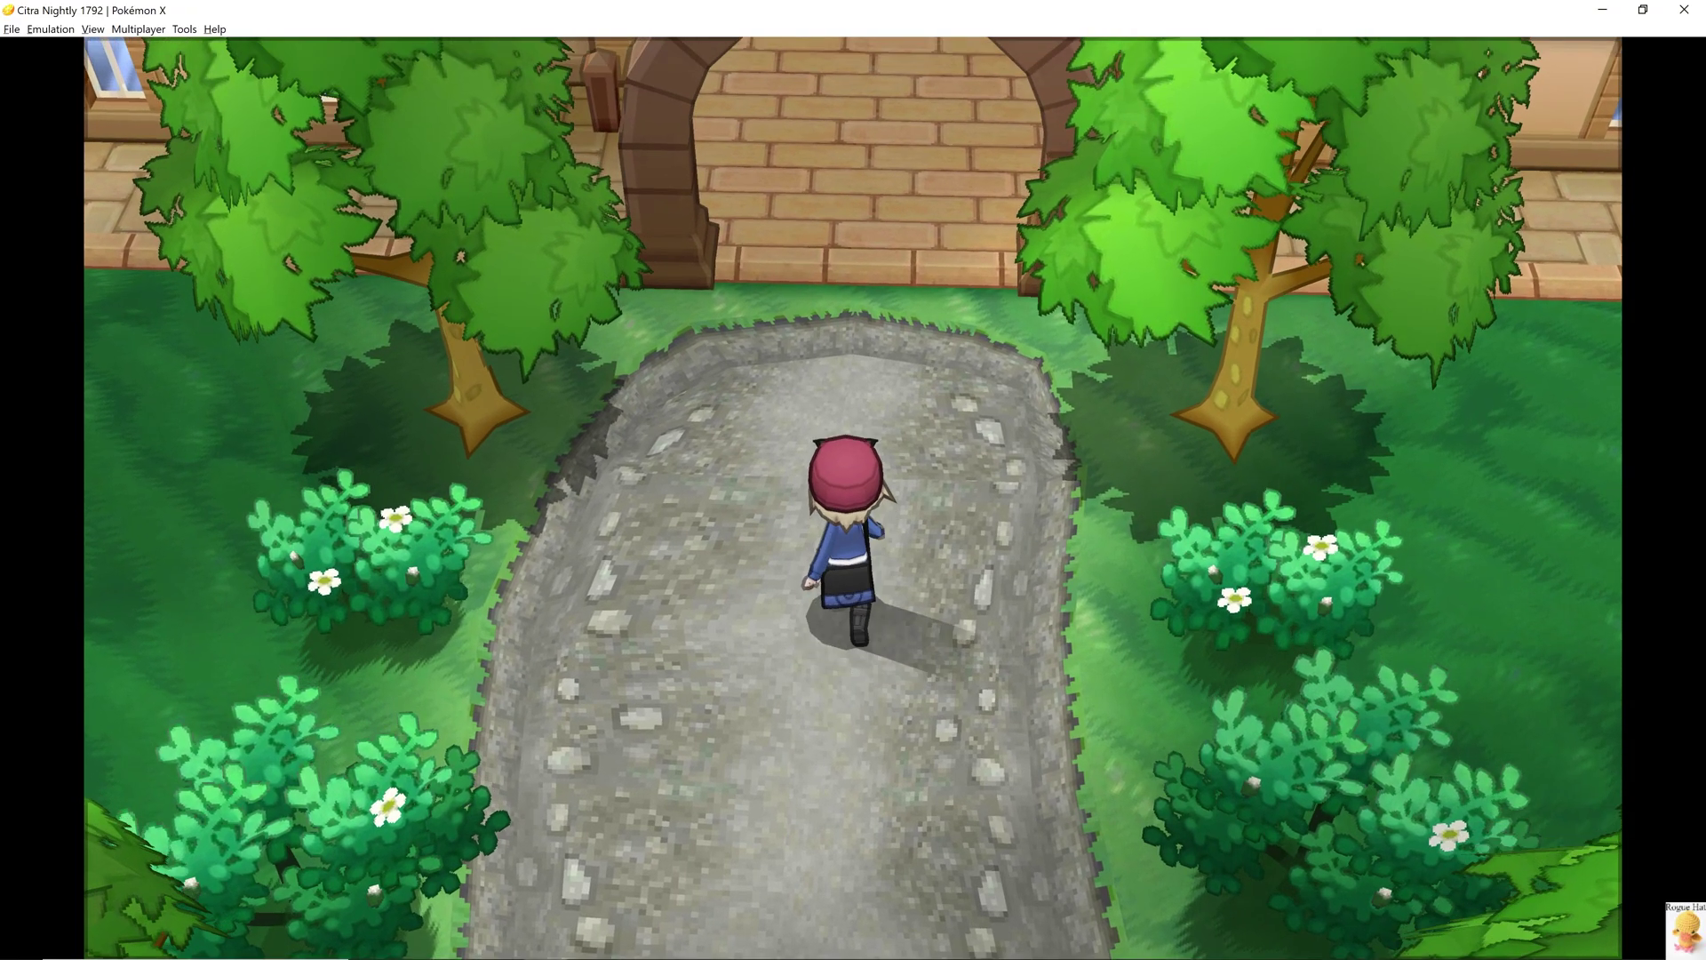
key("Up")
key("Up")
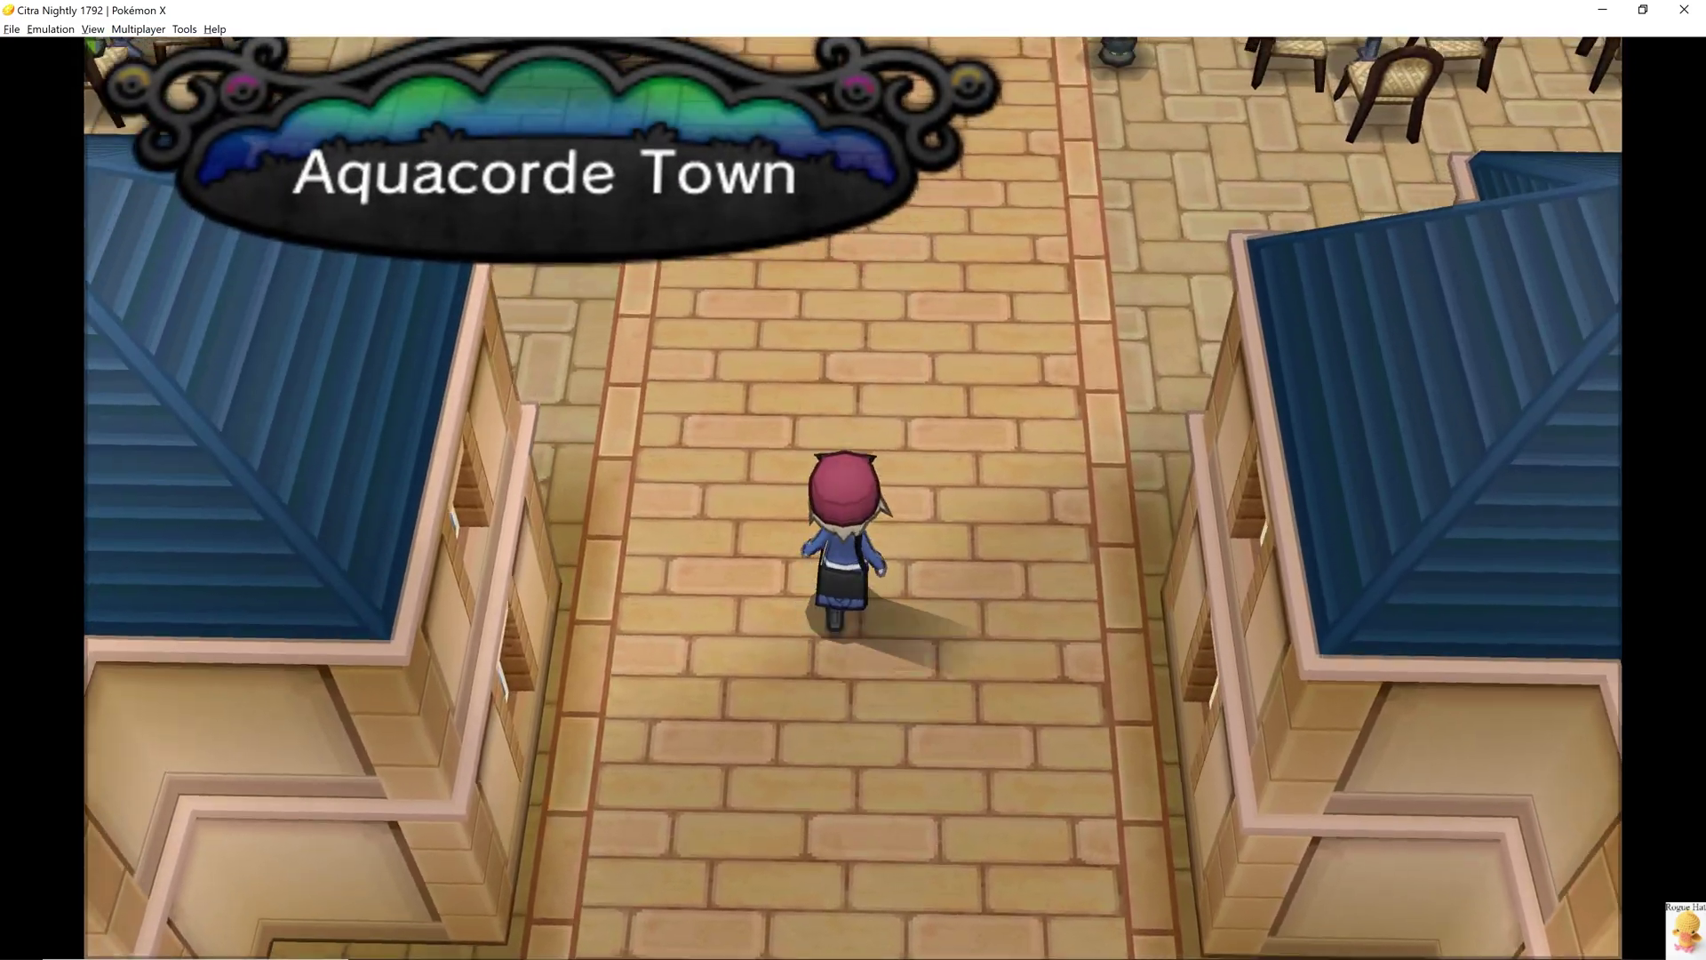
key("Up")
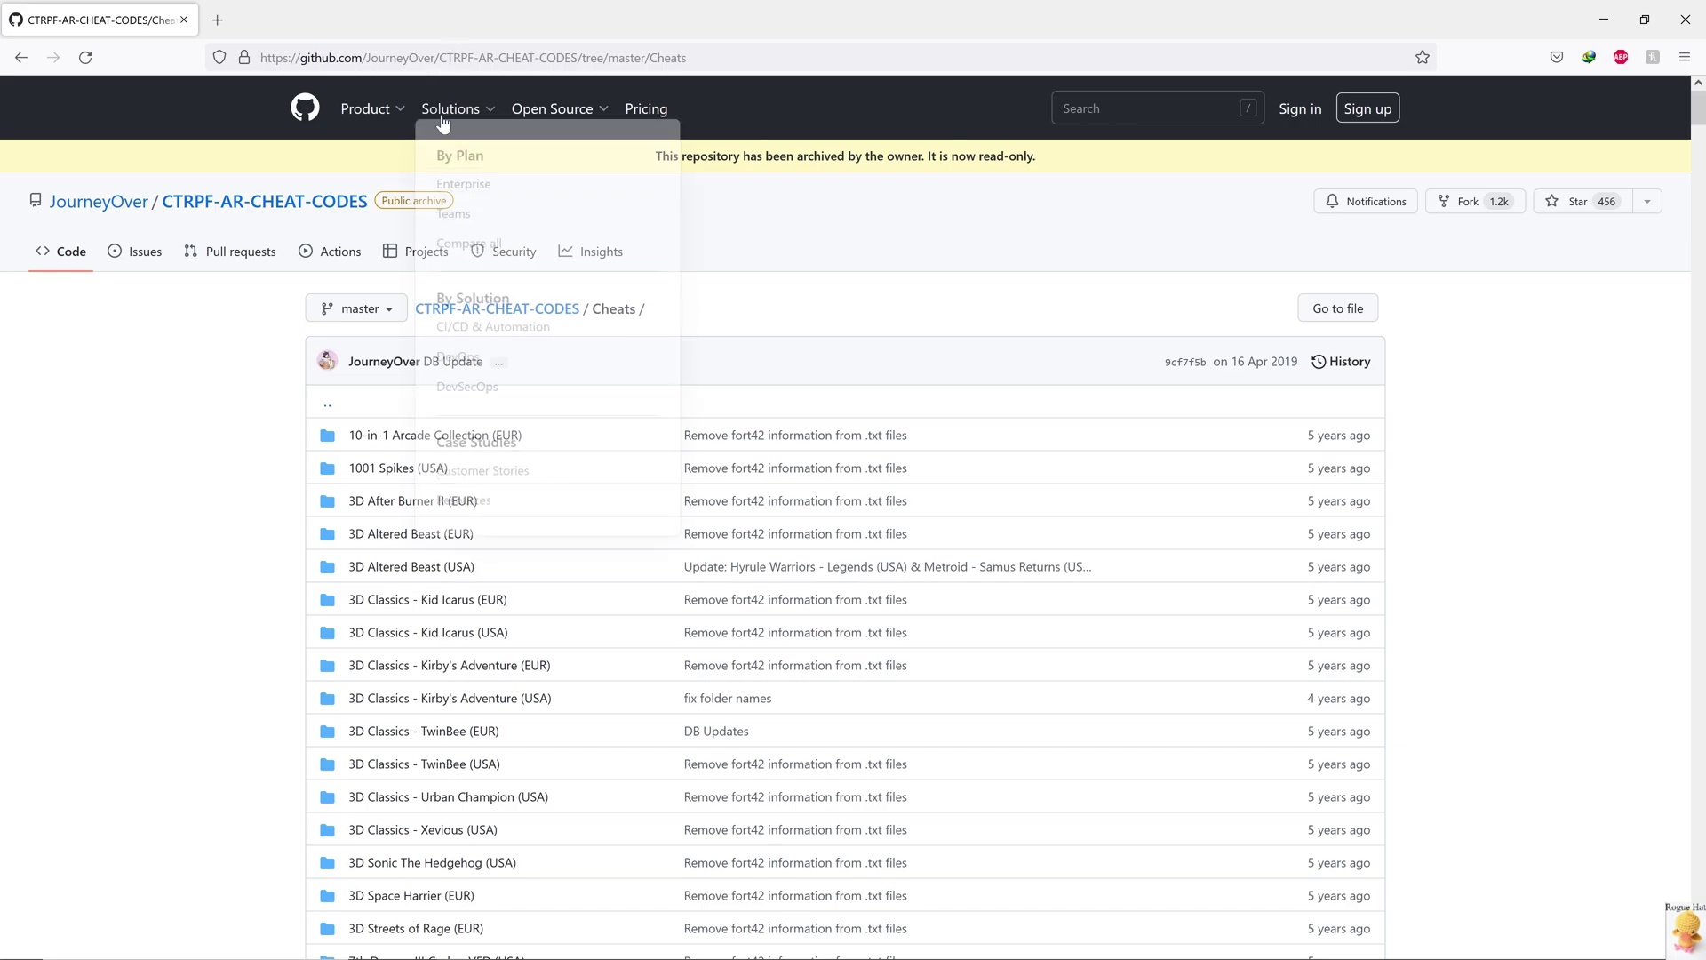
scroll(755, 445, "down", 5)
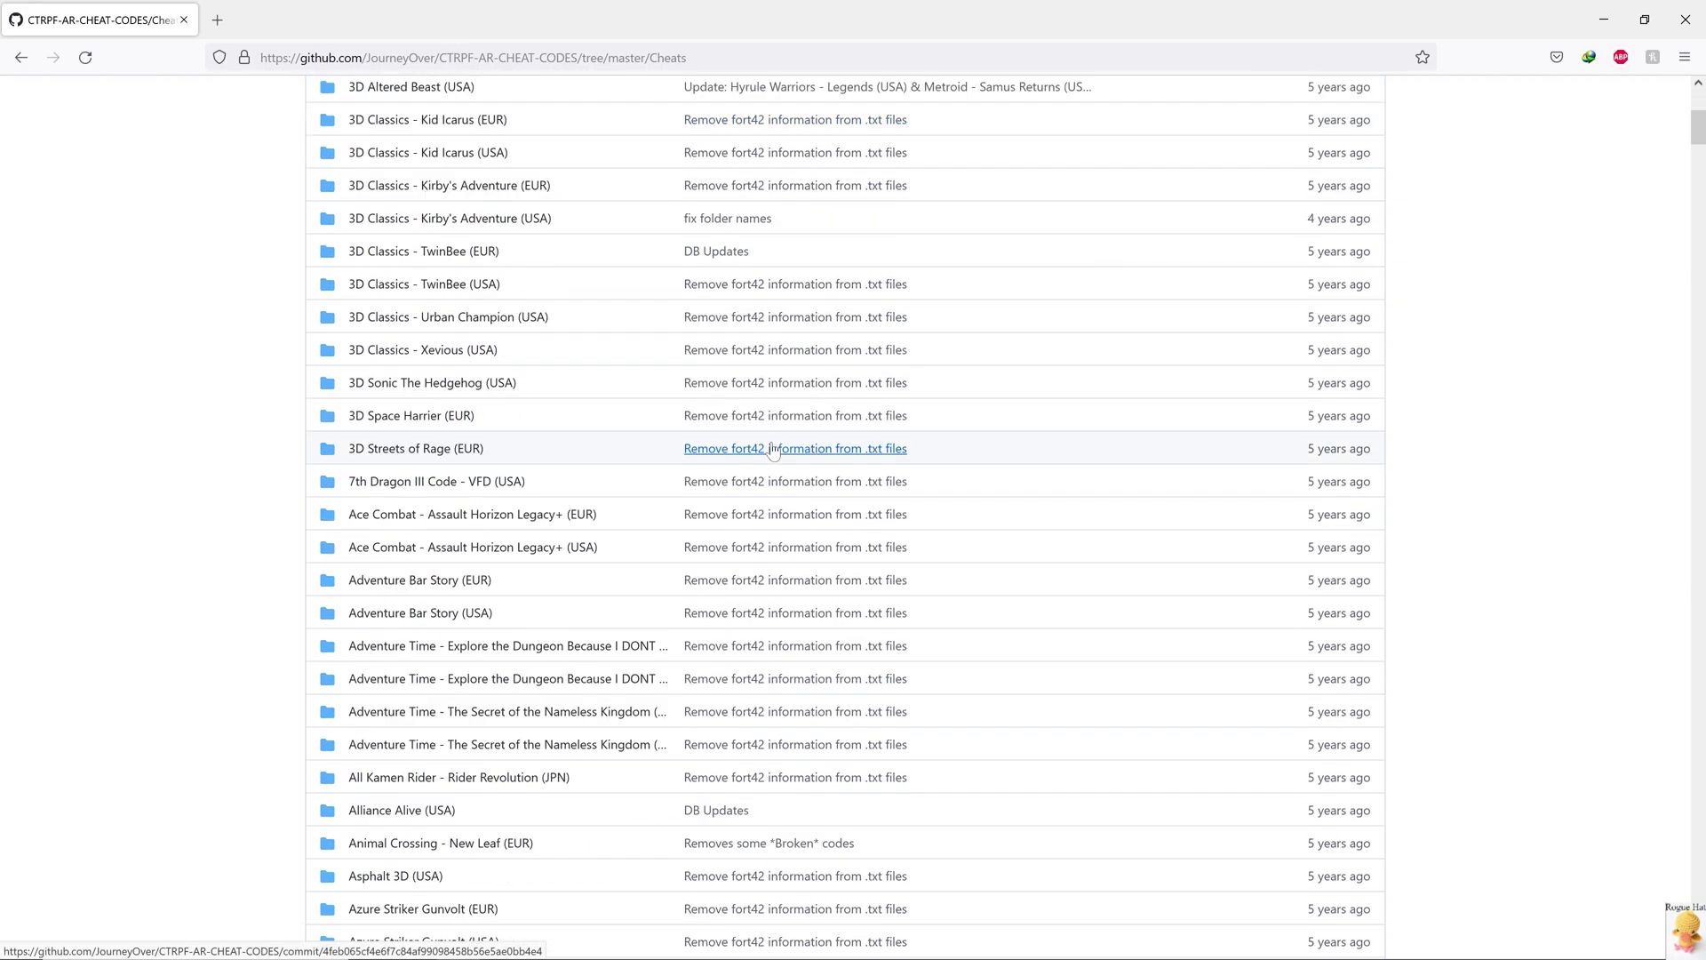
scroll(773, 448, "down", 8)
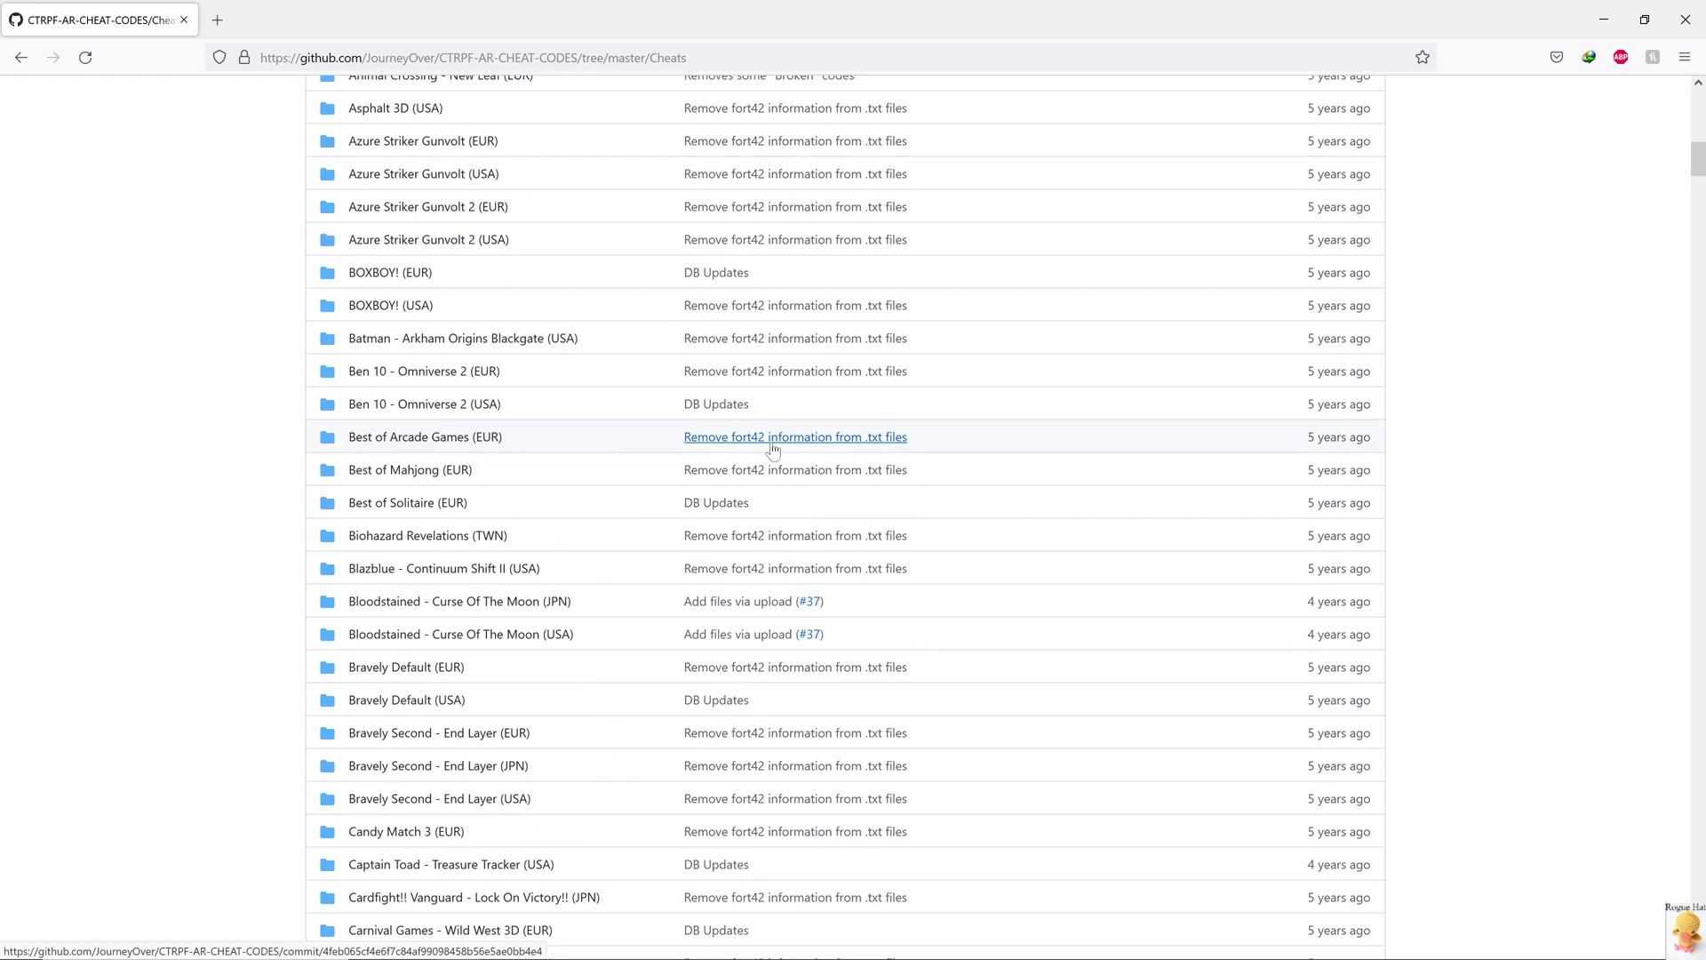
key("ctrl+f")
type("pokemon X")
left_click(430, 496)
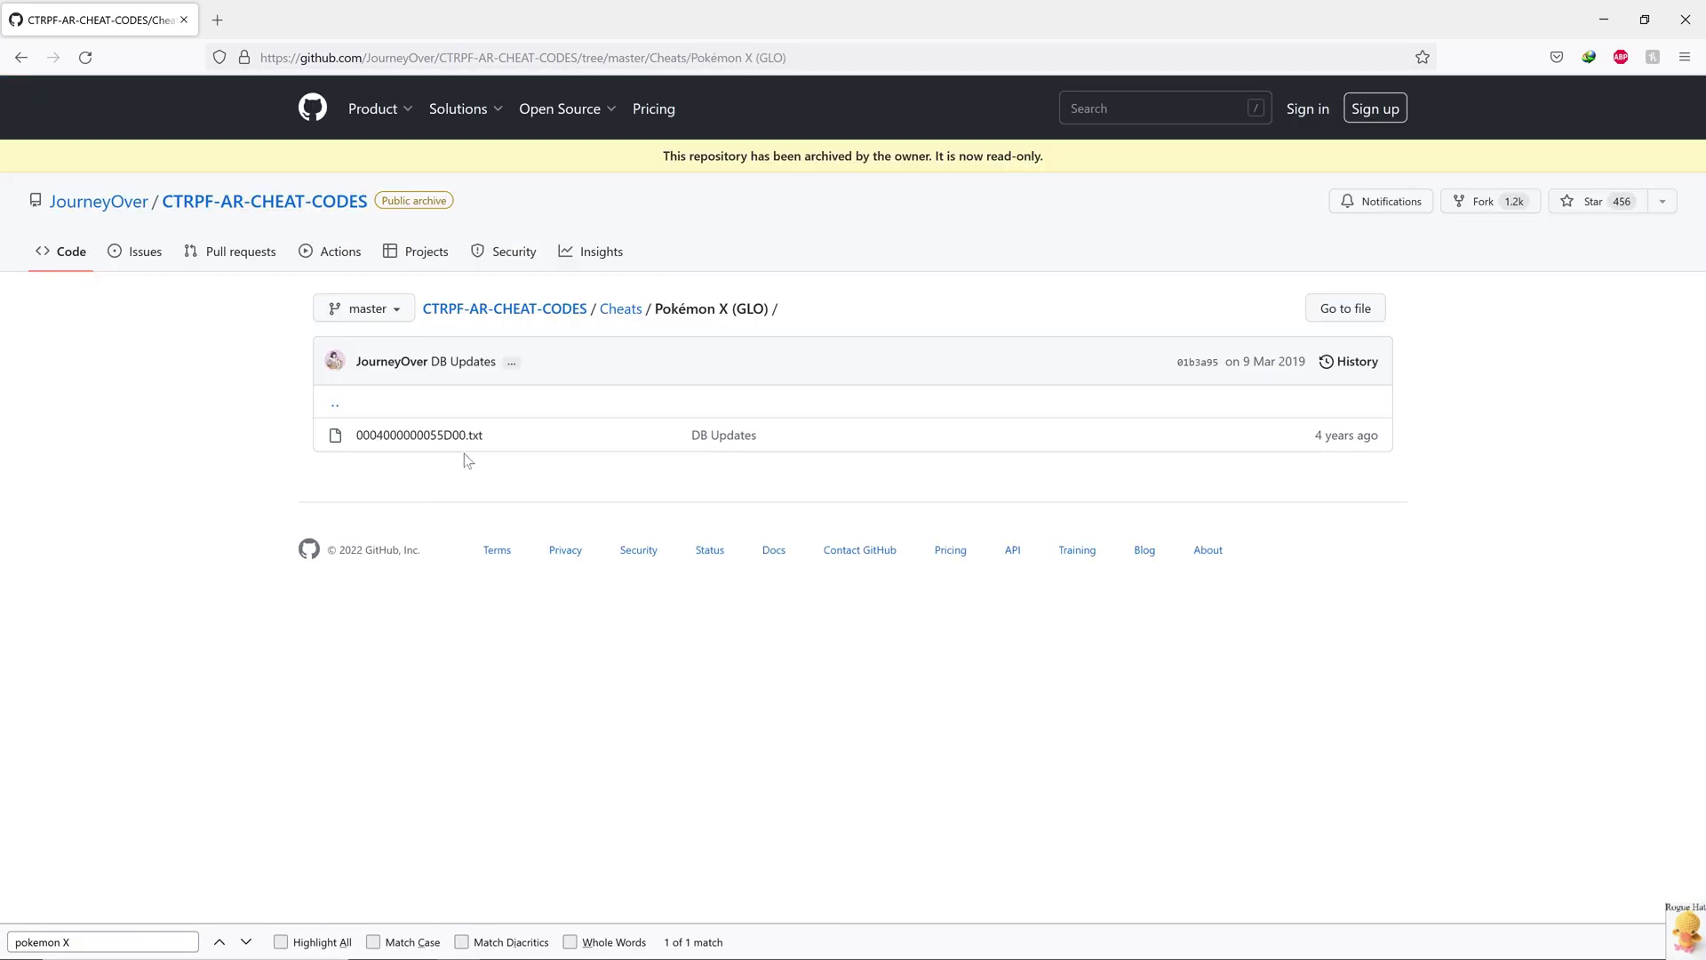
left_click(468, 437)
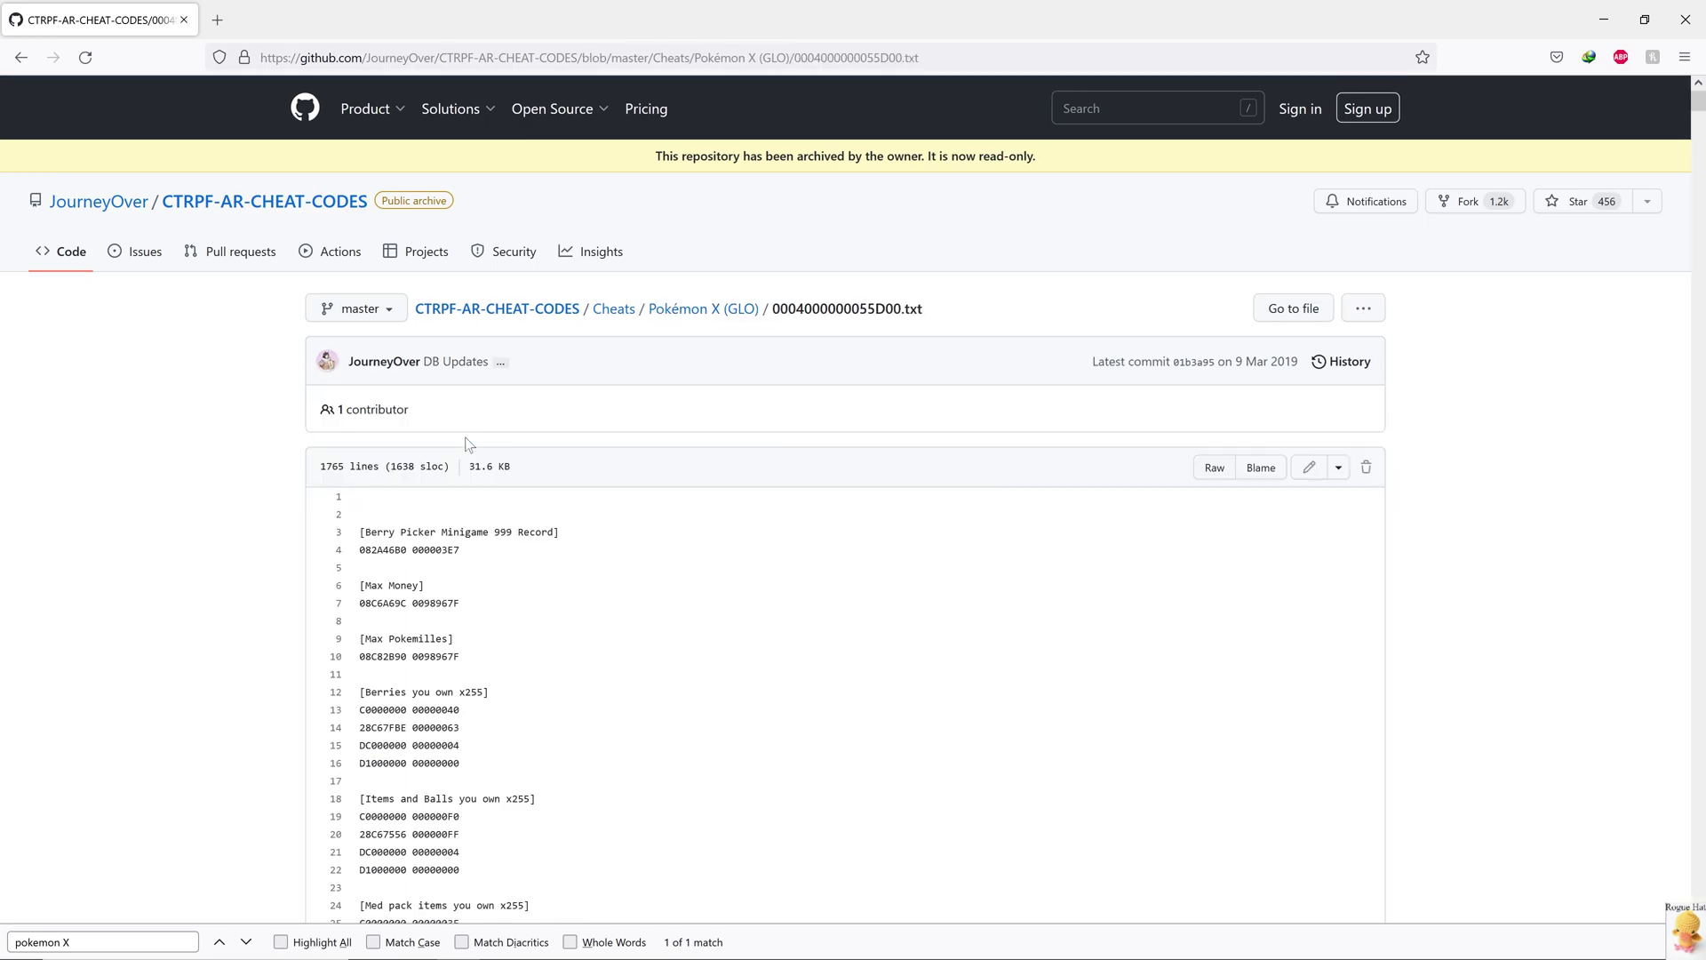
- Copy the Max Money cheat code from the text file
scroll(468, 443, "down", 1)
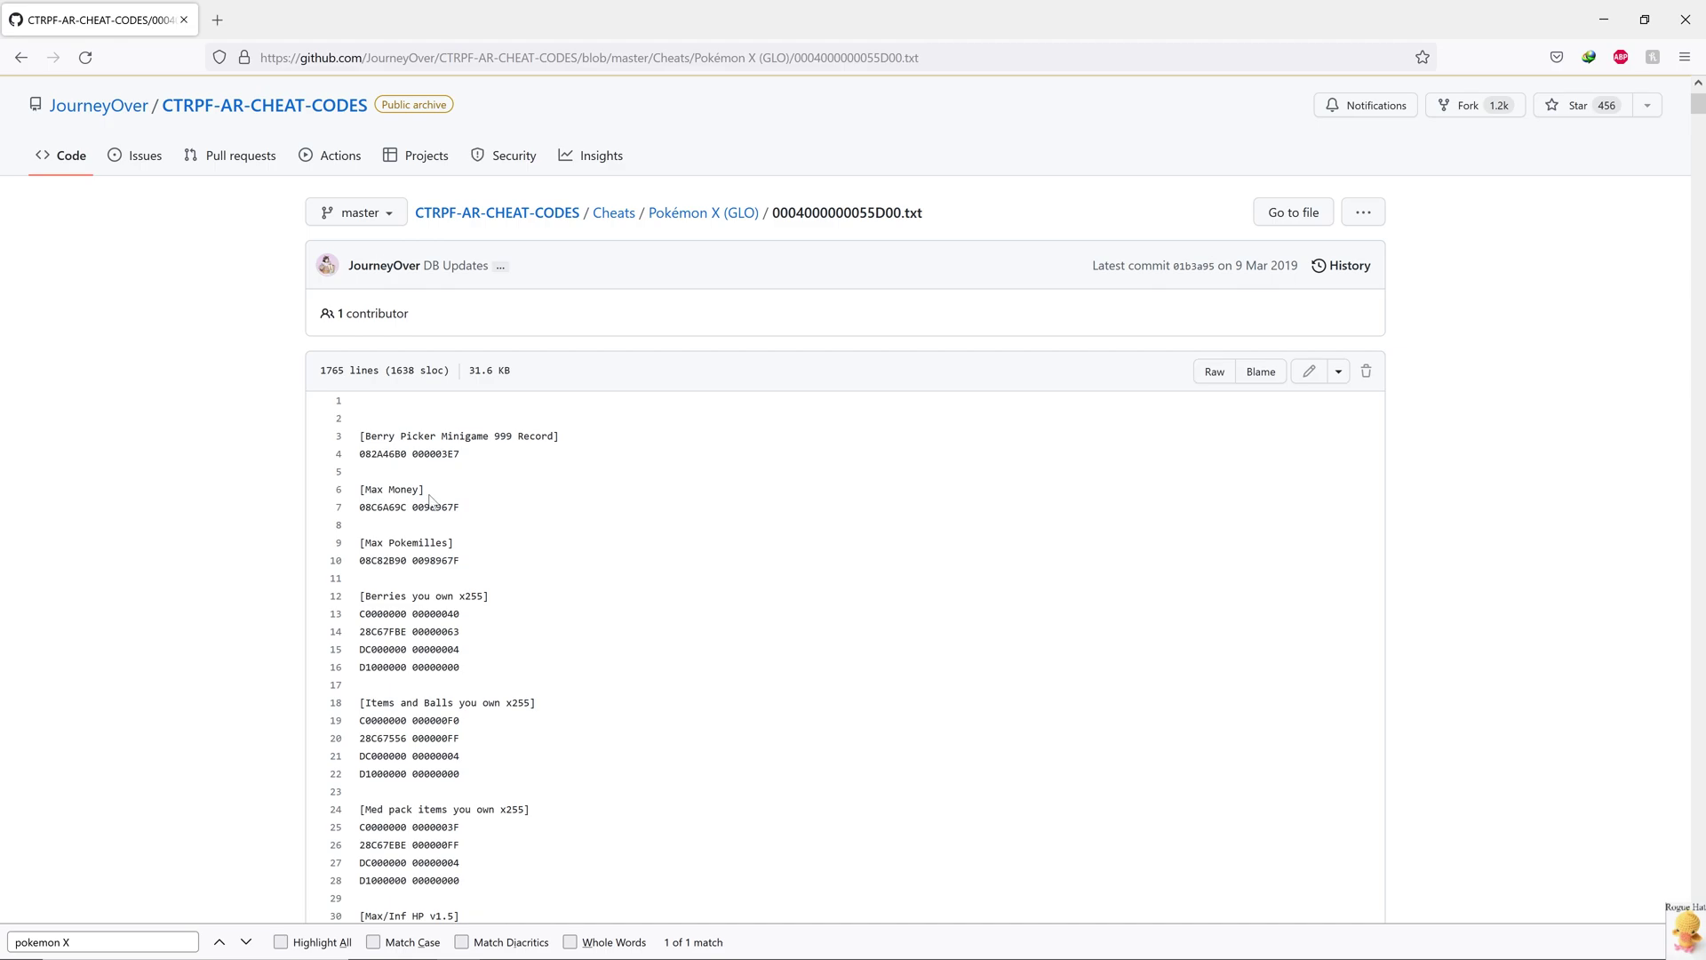
left_click_drag(468, 514, 362, 521)
key("ctrl+c")
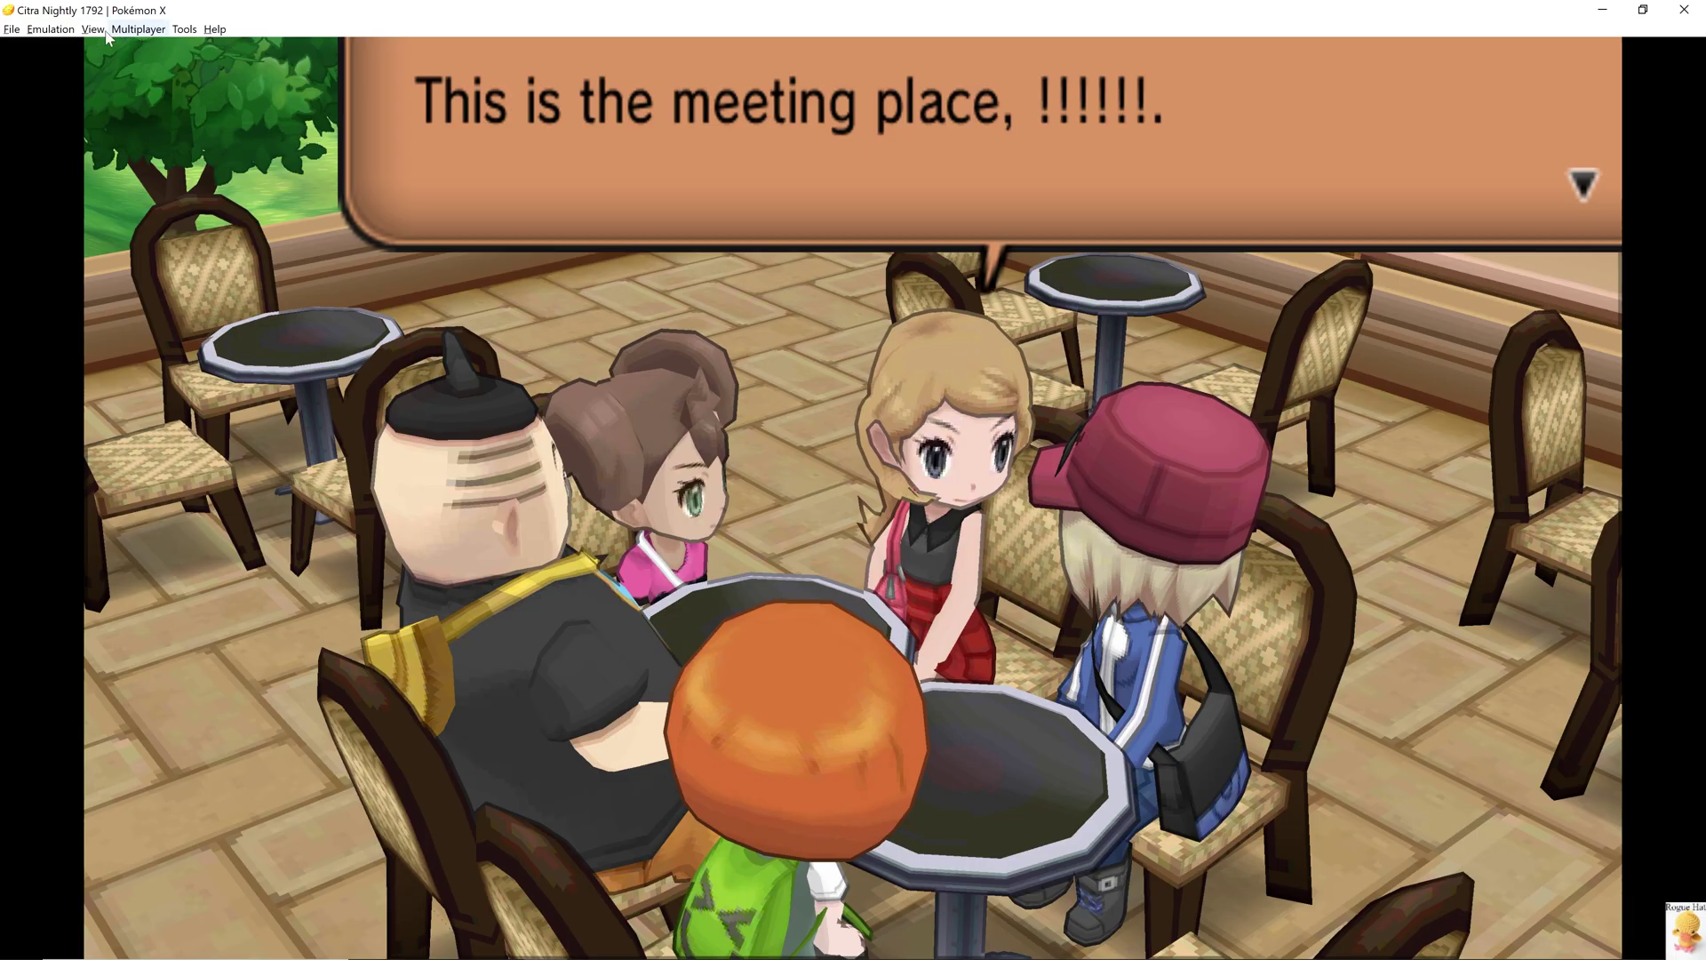
- Add a new cheat for the running game in Citra, named Max Money, with the note "Gives you maximum money"
left_click(55, 29)
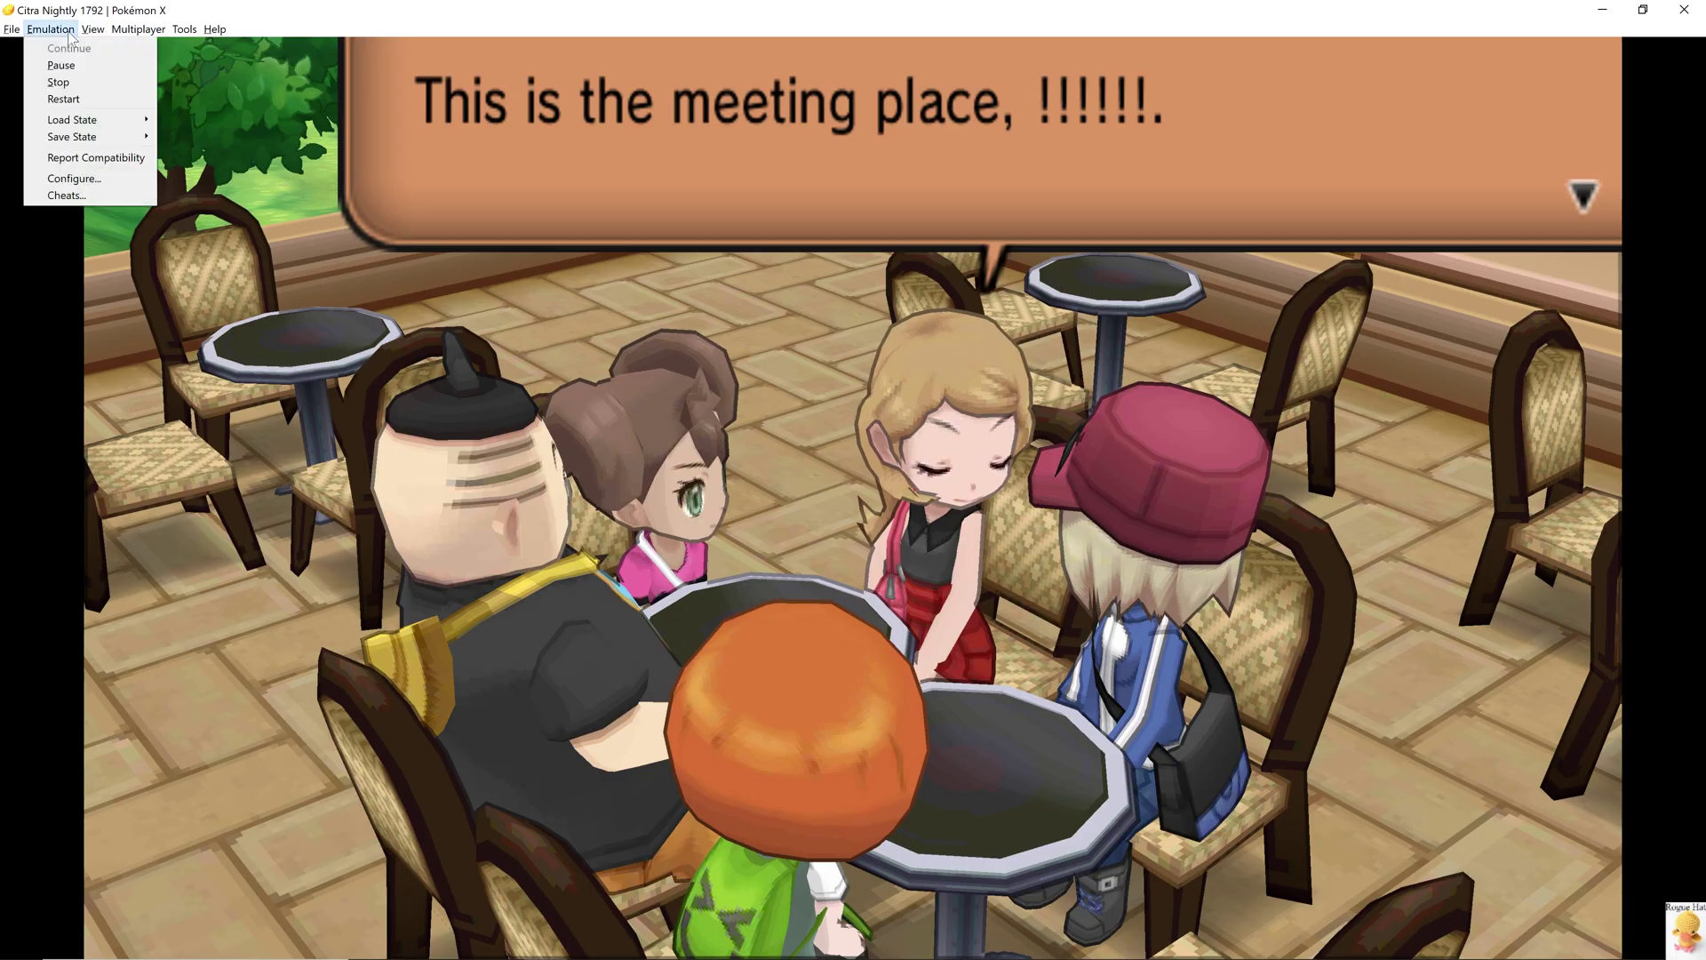
left_click(80, 194)
left_click(997, 377)
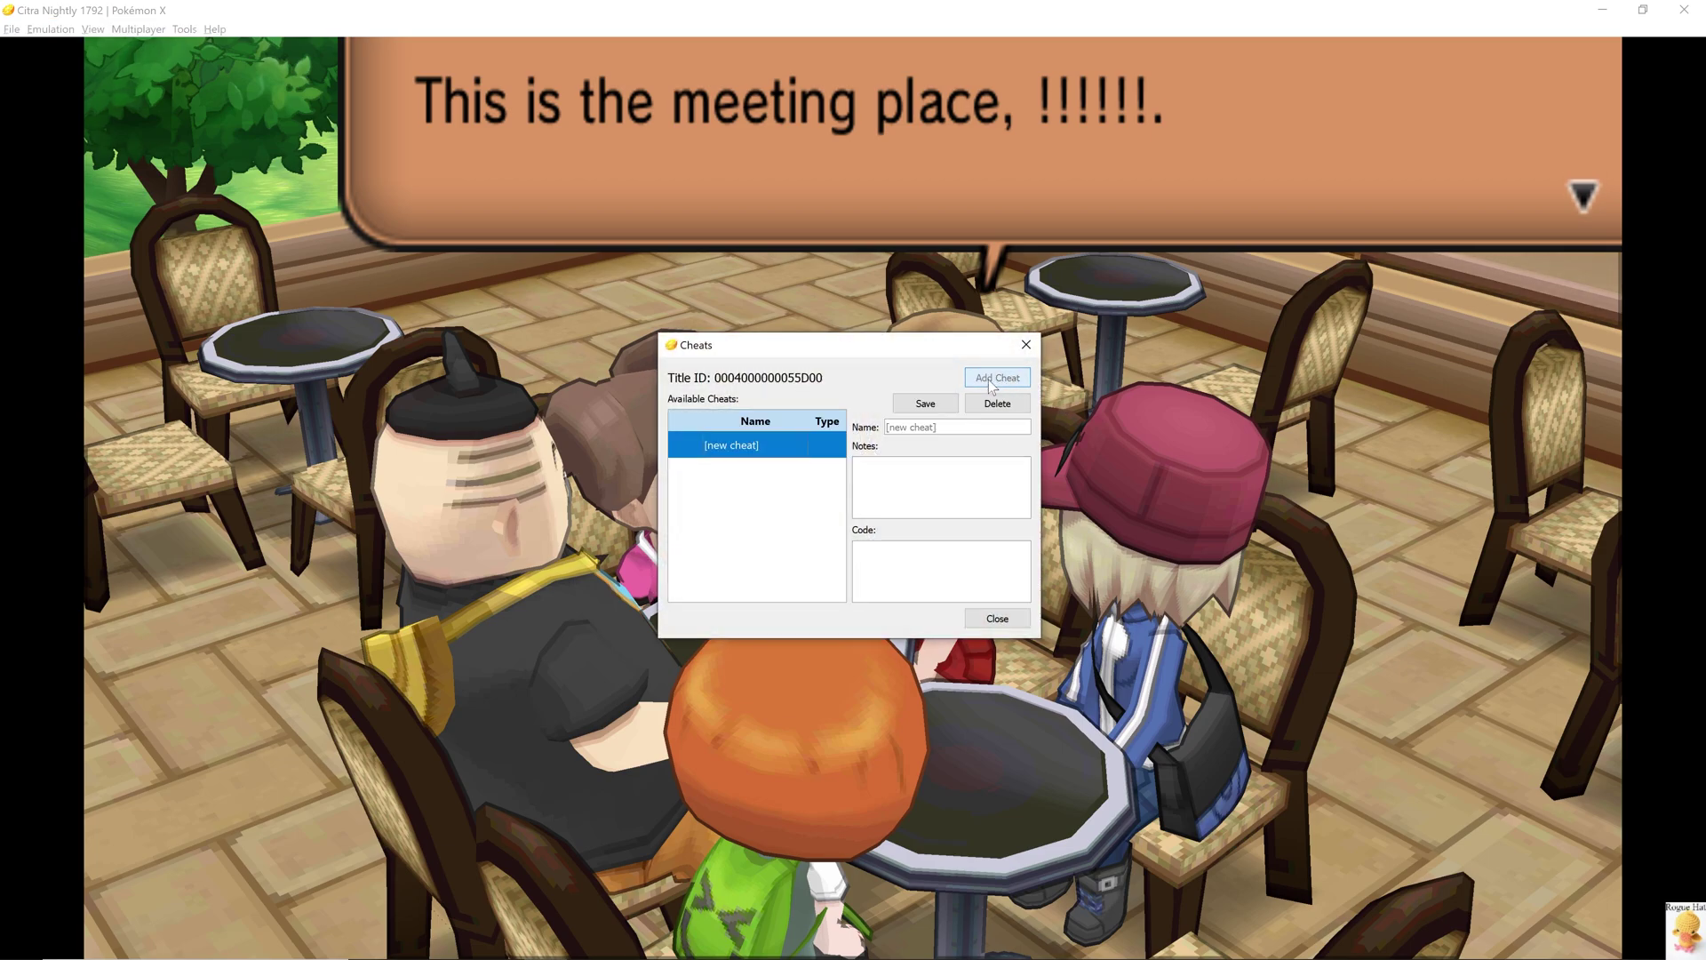
left_click(957, 426)
type("Max")
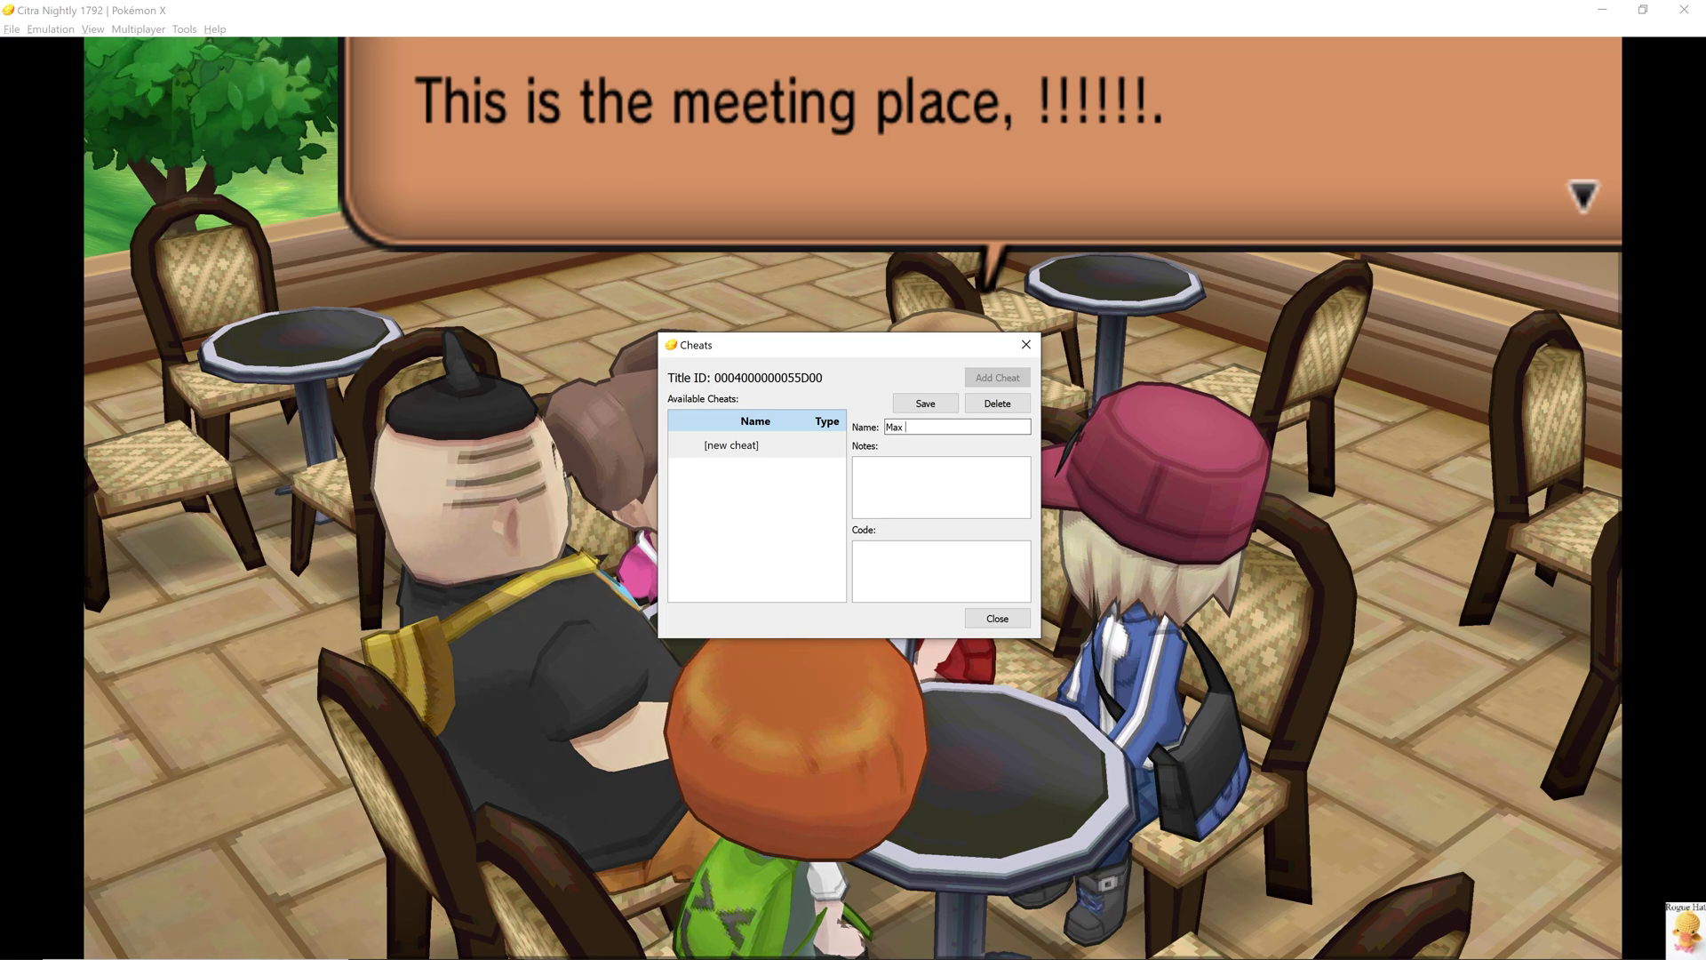
type(" Money")
key("Tab")
type("Gives you maximum money")
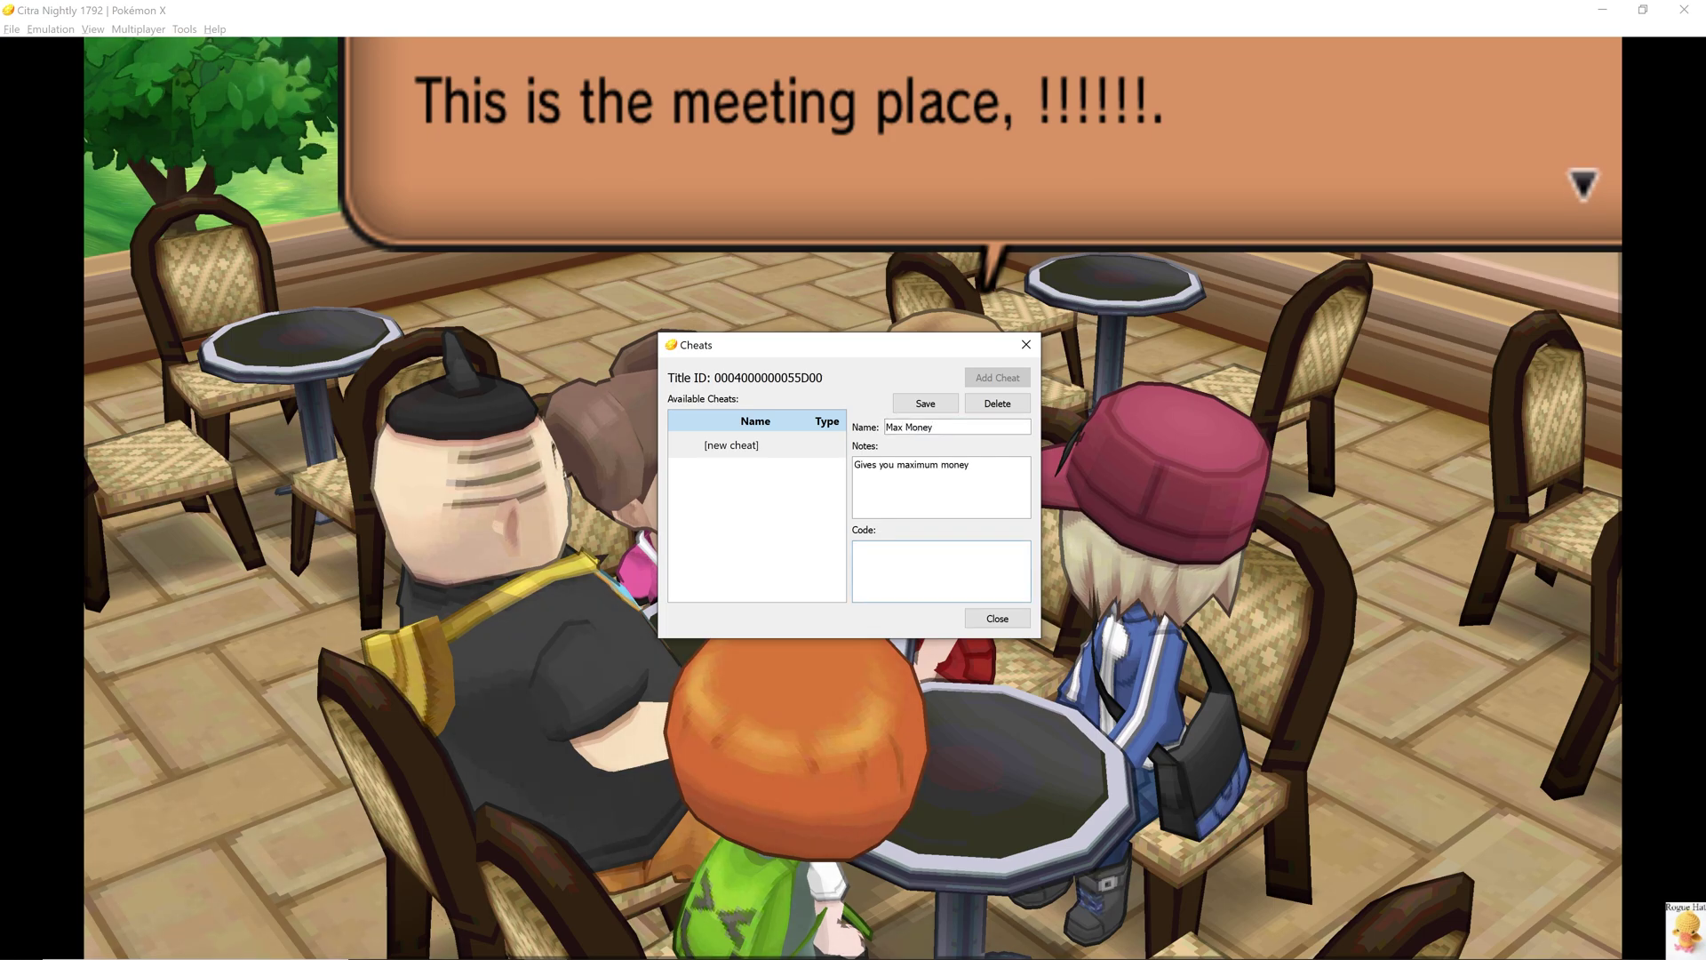
- Enter the code 08C6A69C 0098967F for the Max Money cheat, save it and enable it
key("Tab")
key("ctrl+v")
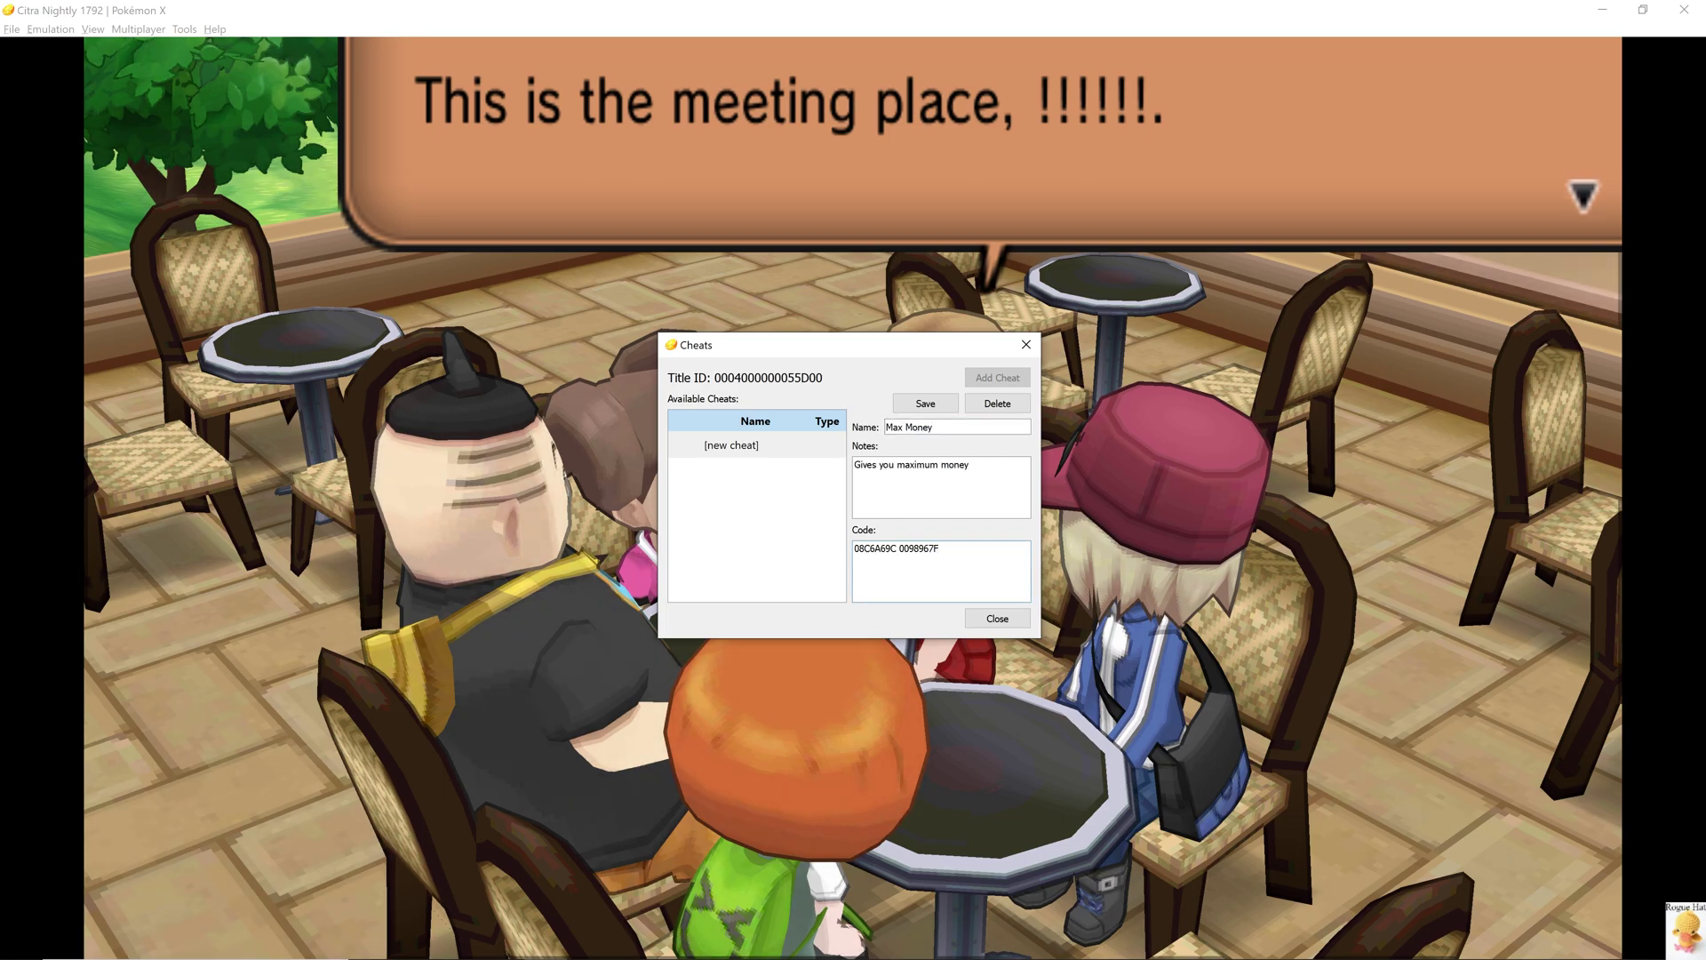
left_click(944, 405)
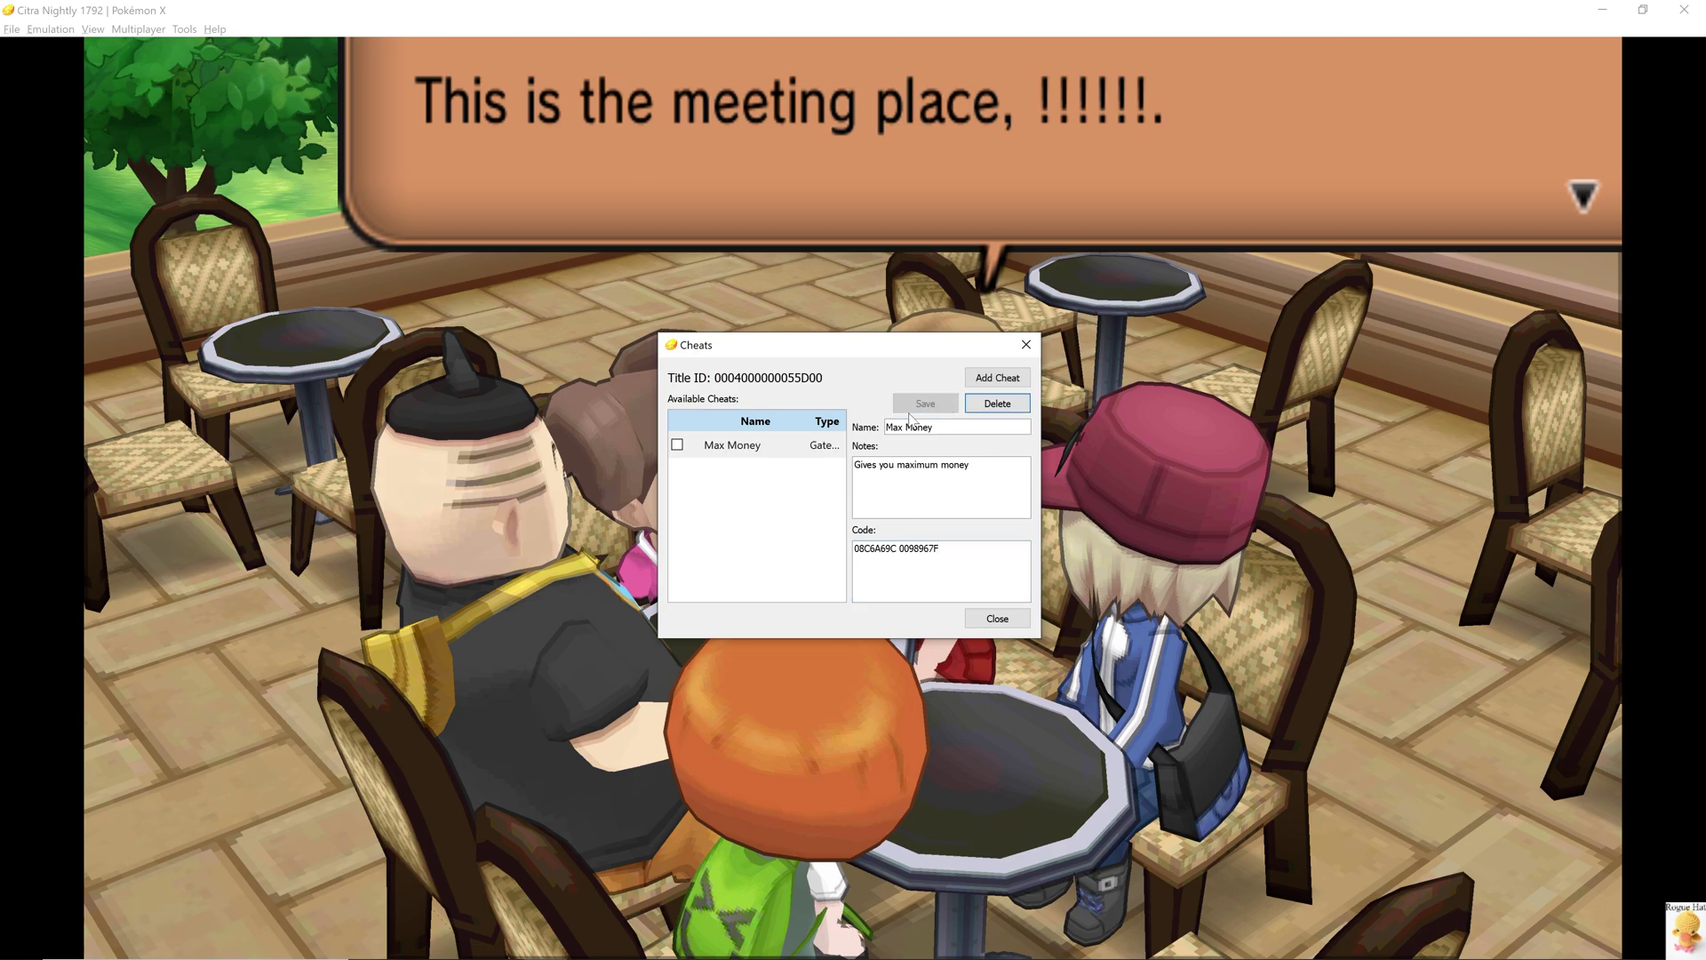
left_click(677, 444)
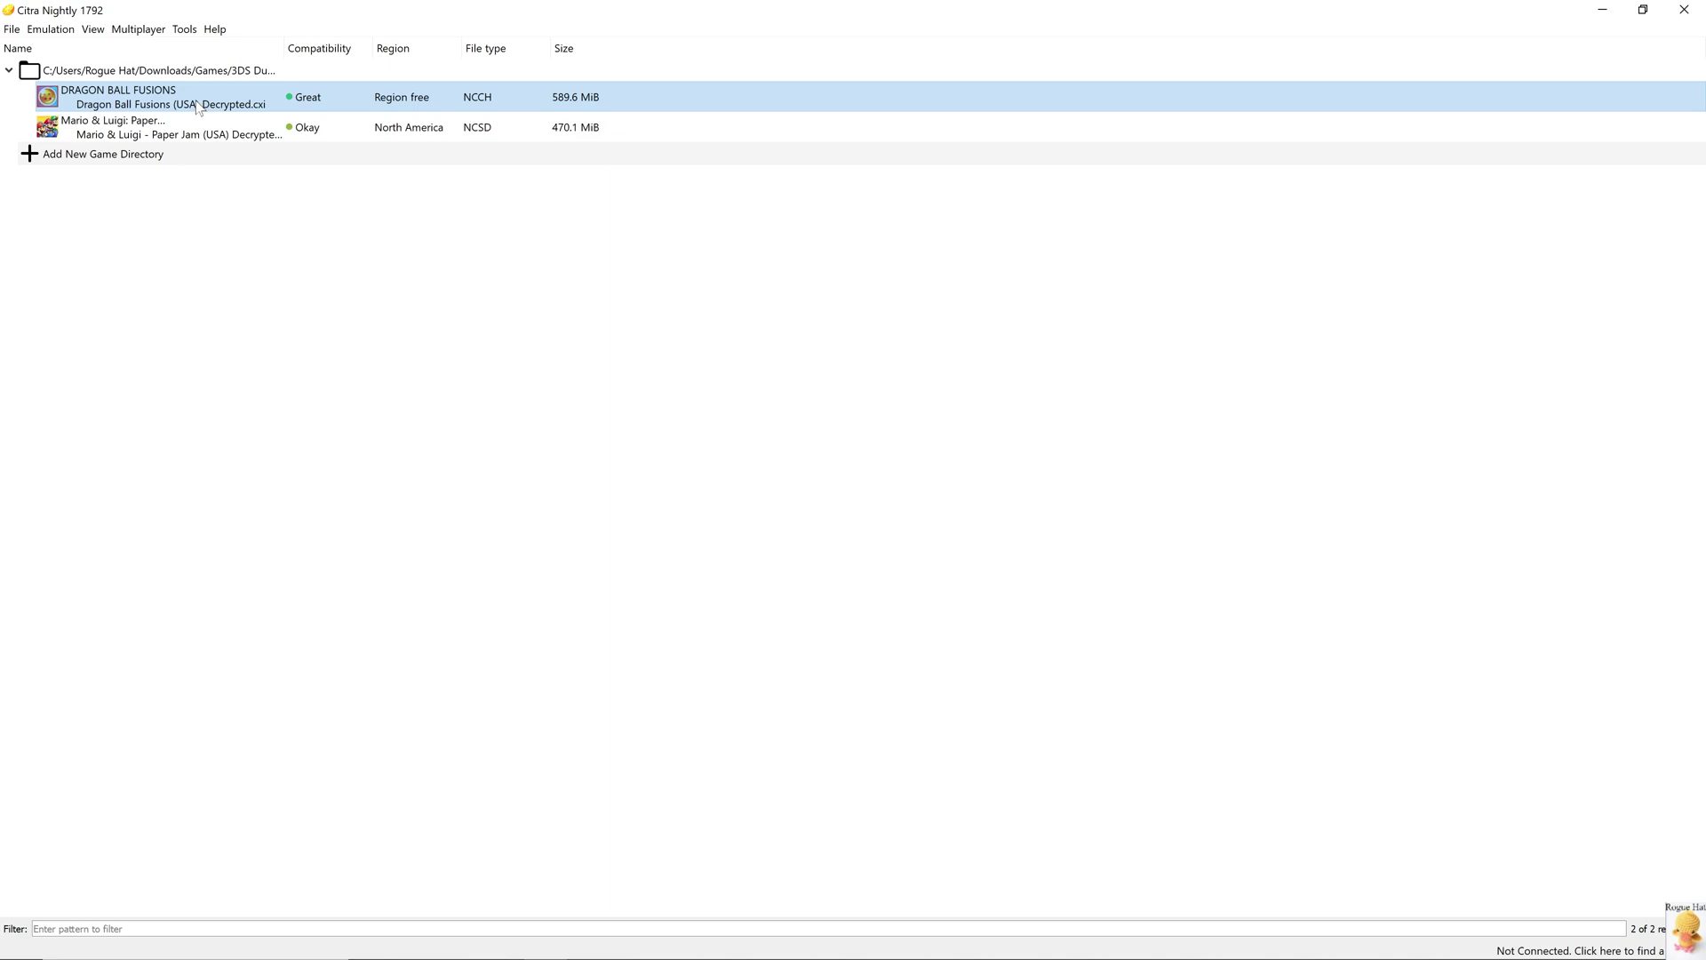
- View the texture and mods location options available for Dragon Ball Fusions in the game list
right_click(148, 105)
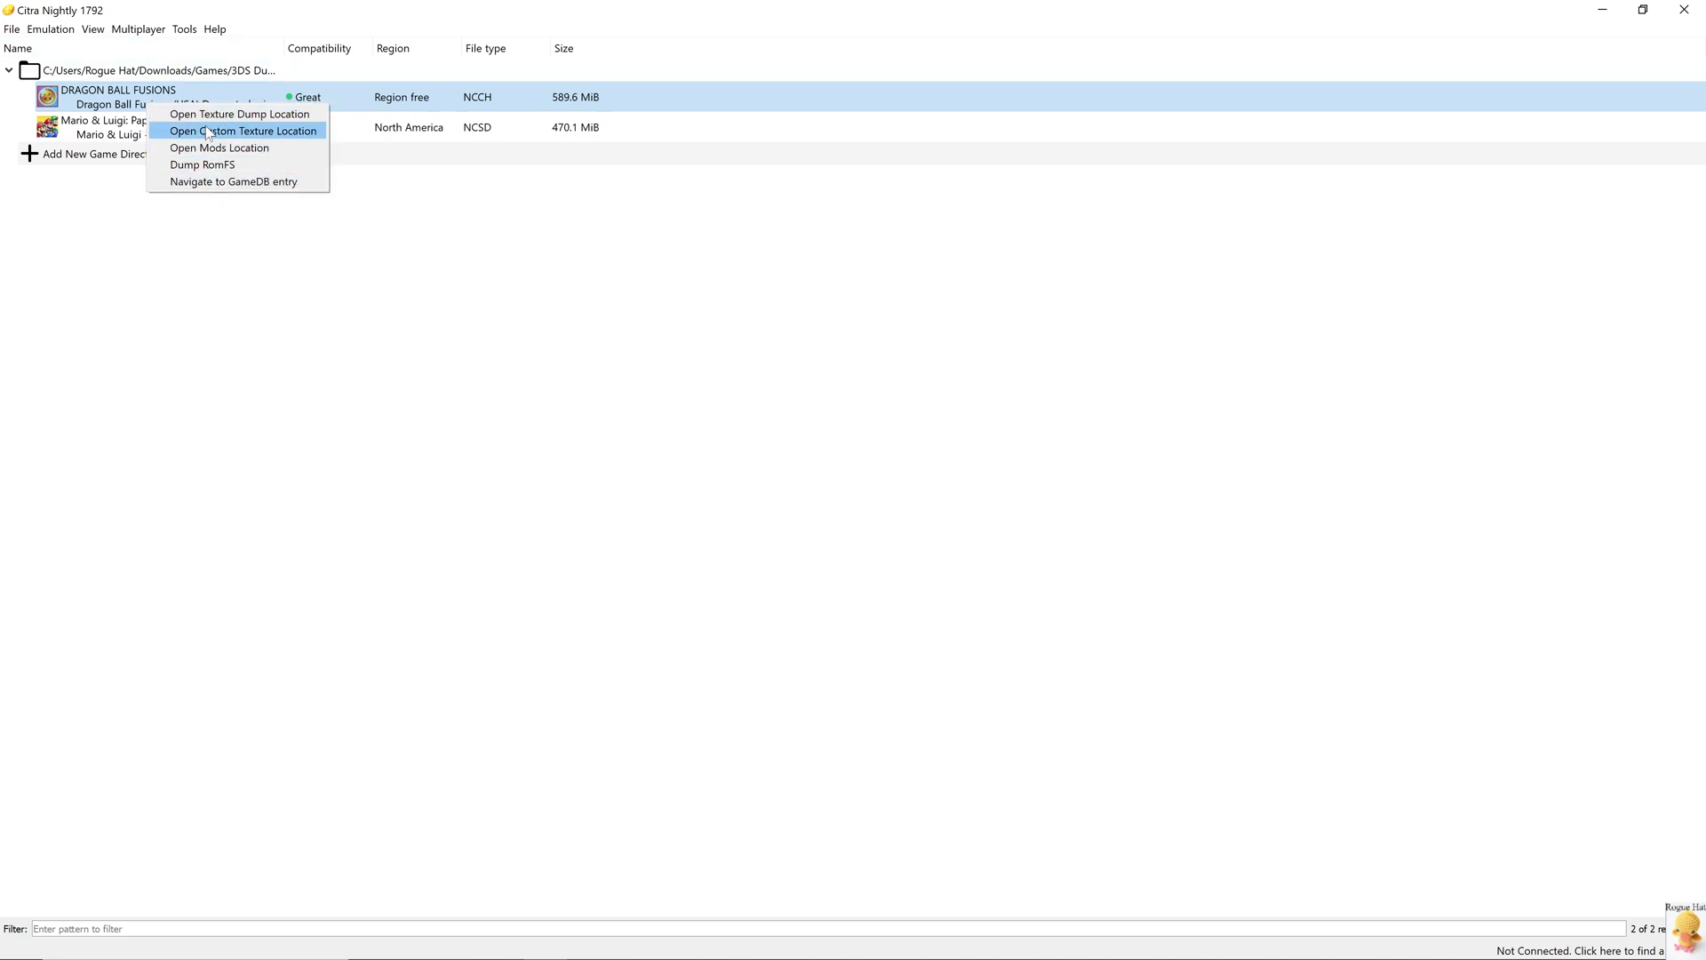
left_click(90, 30)
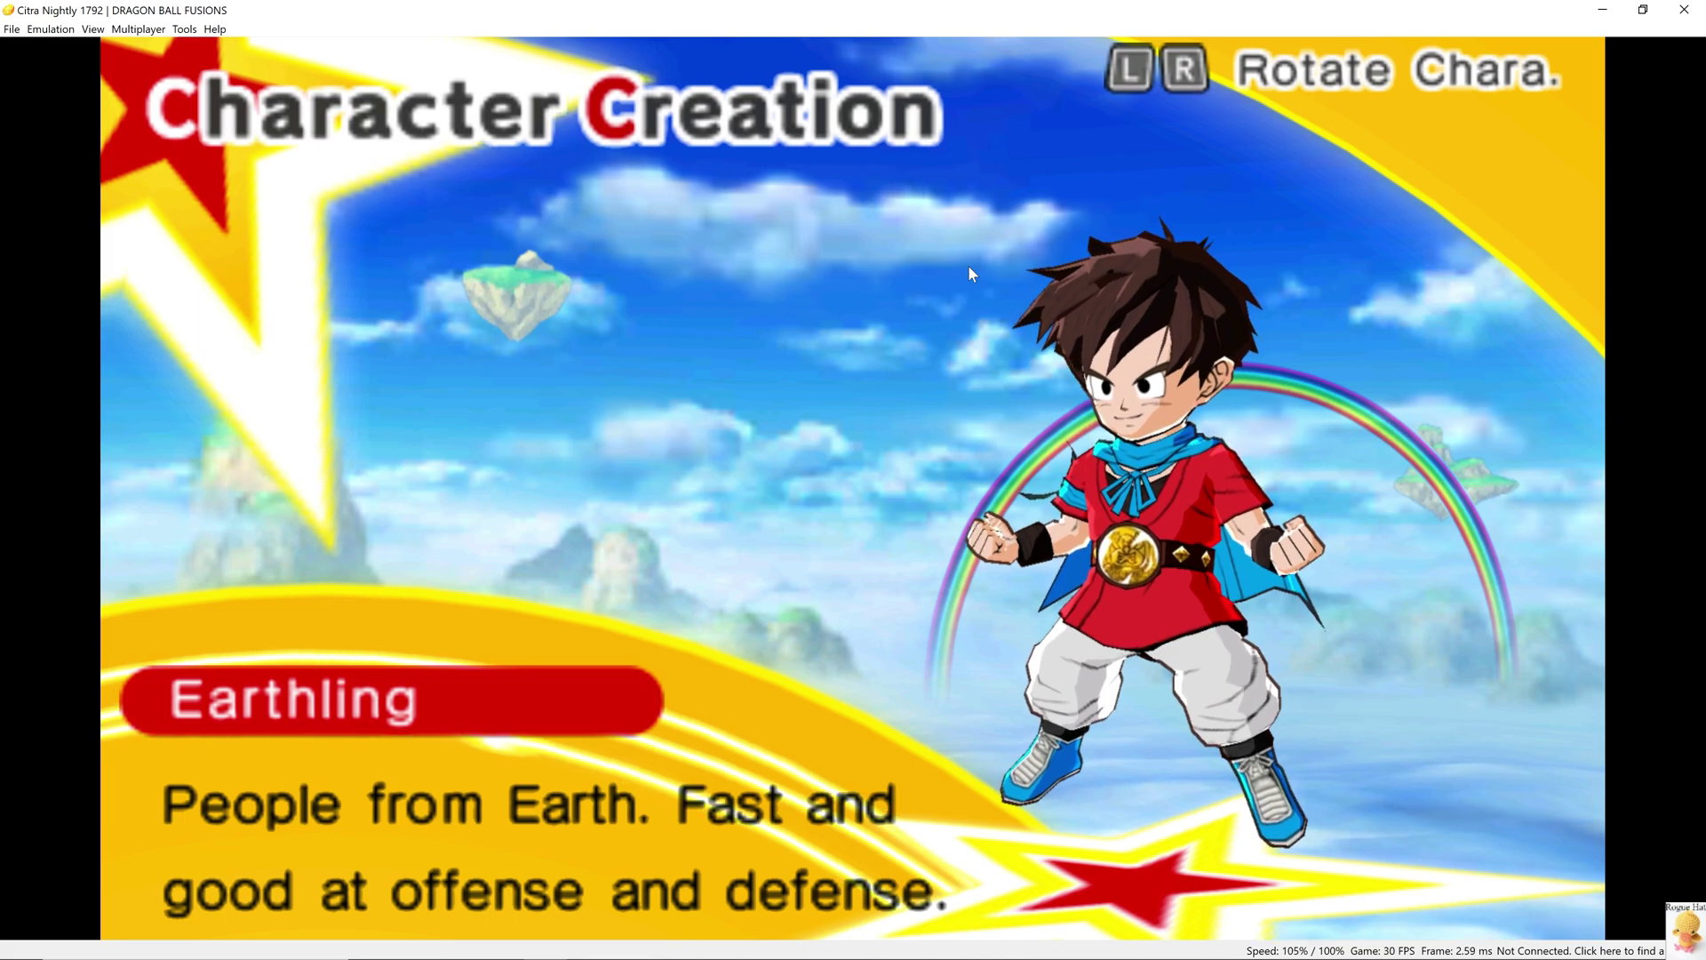
- Browse the races in Dragon Ball Fusions' Character Creation, and walk Mario and Luigi to the right in Mario & Luigi: Paper Jam
key("Up")
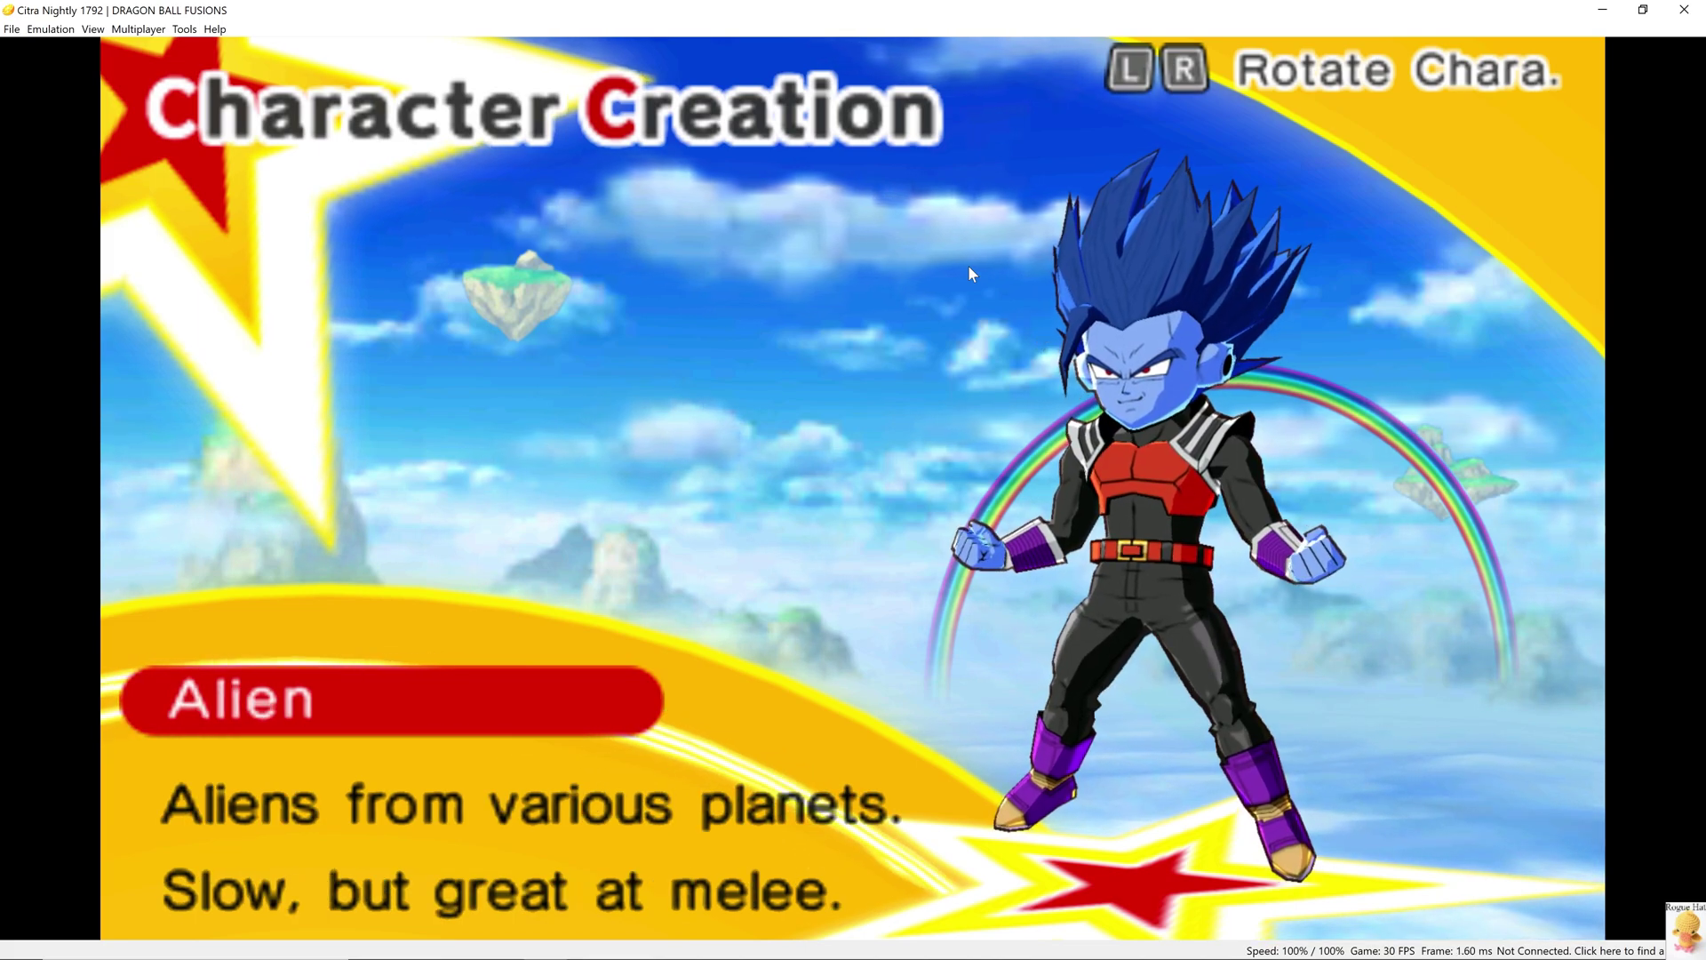
key("Down")
key("Up")
key("Down")
key("Down")
key("Down")
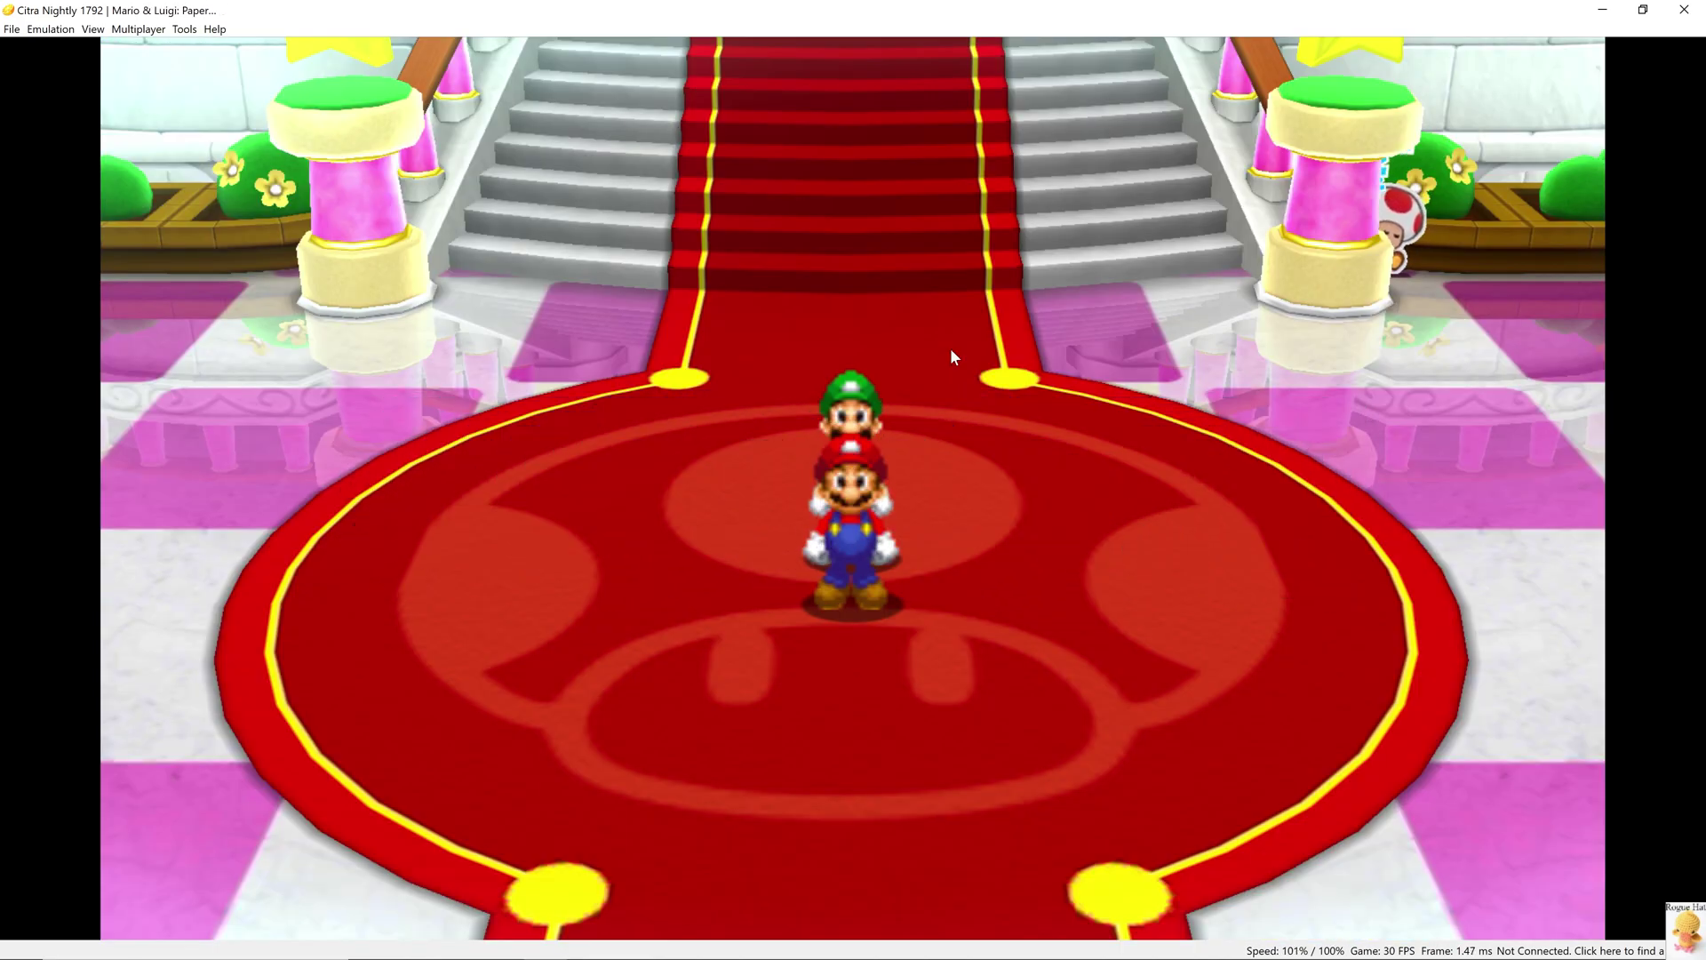
key("Right")
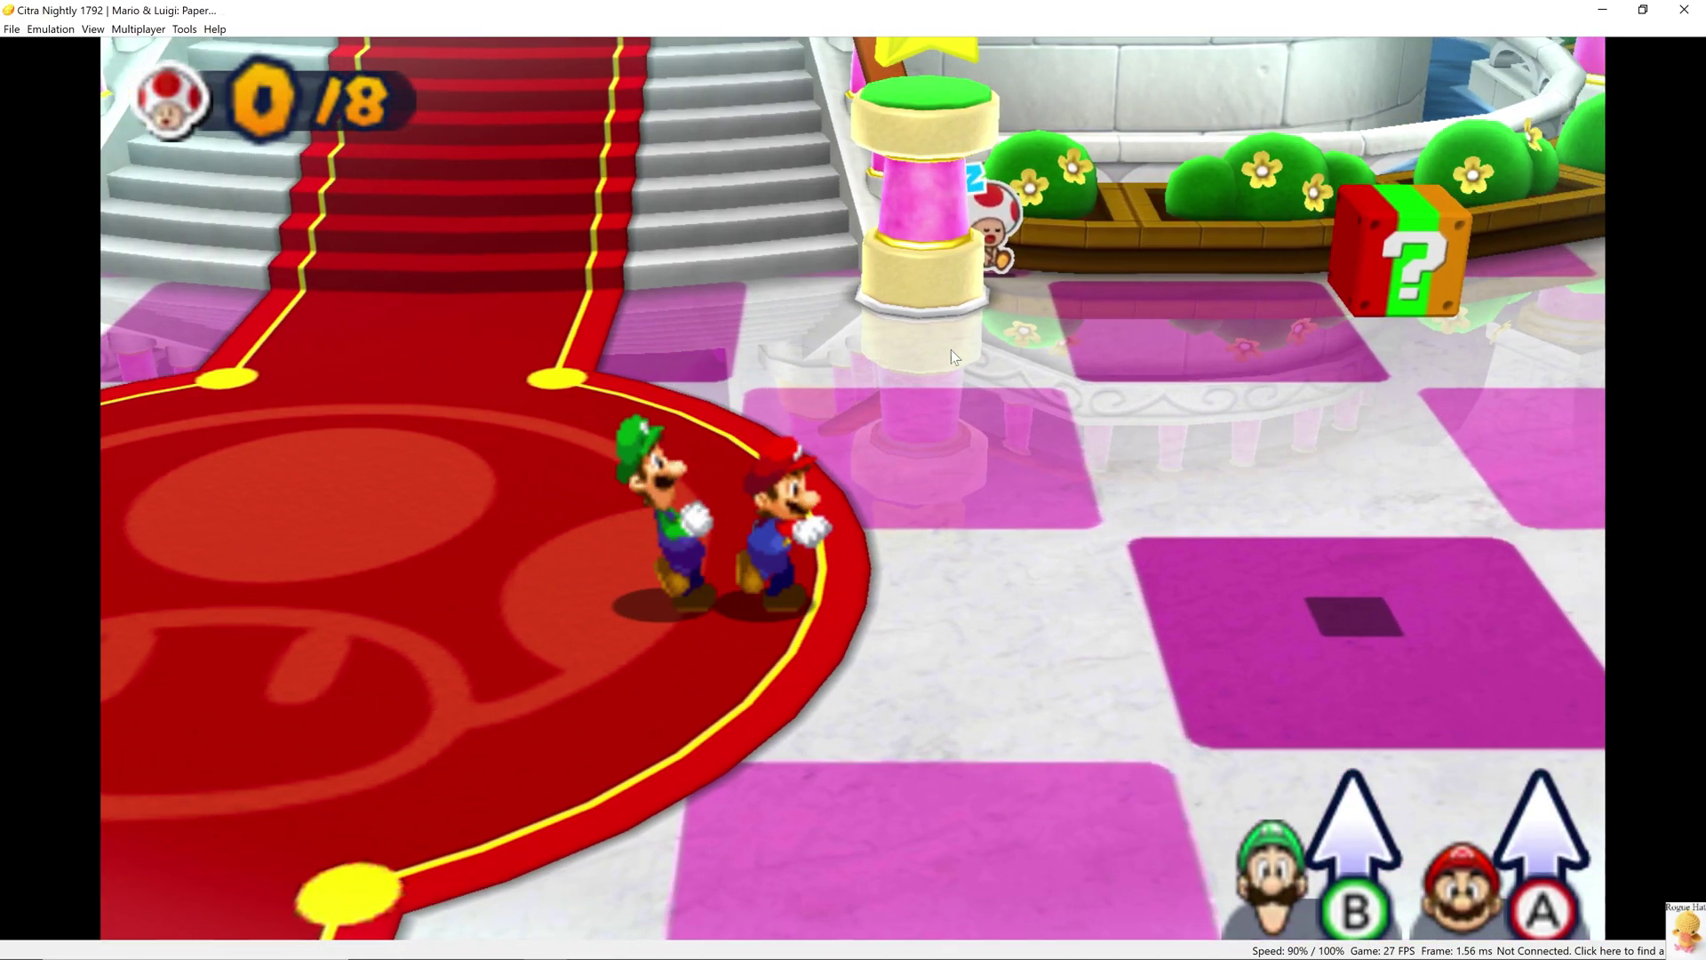